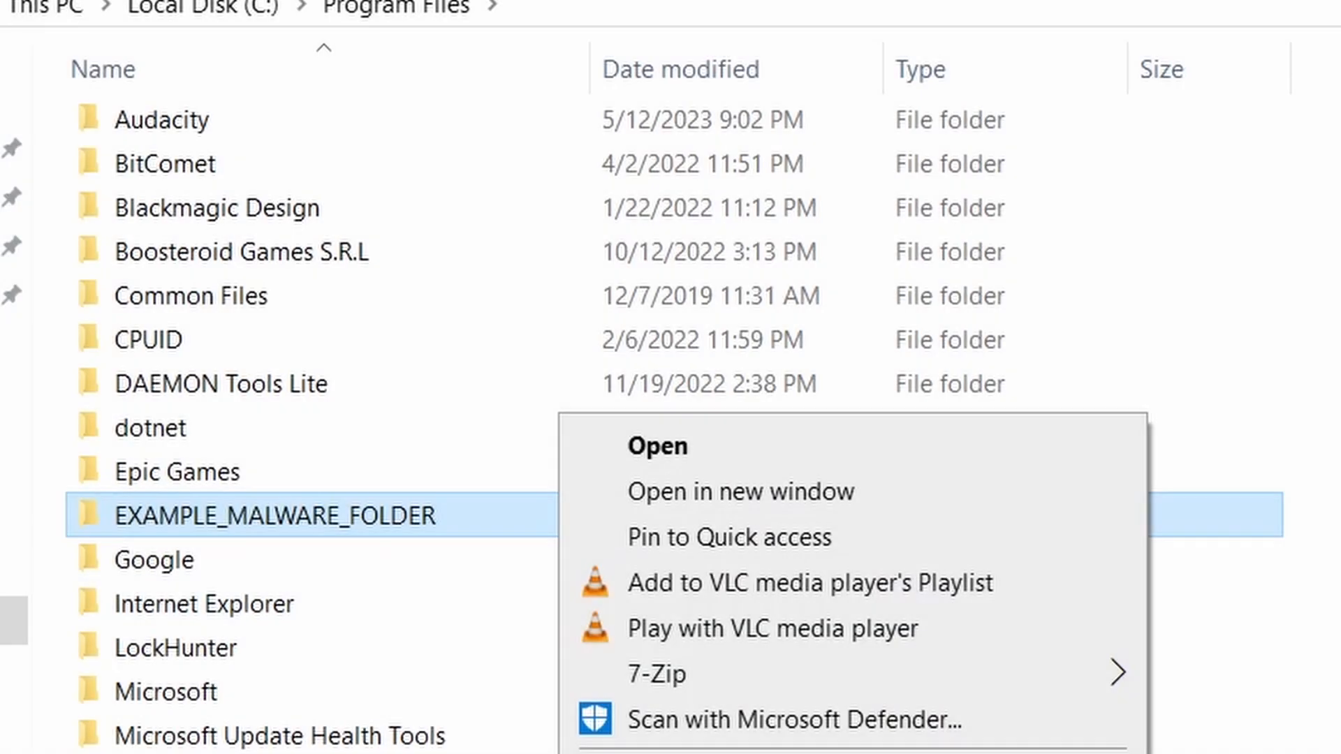
key("Delete")
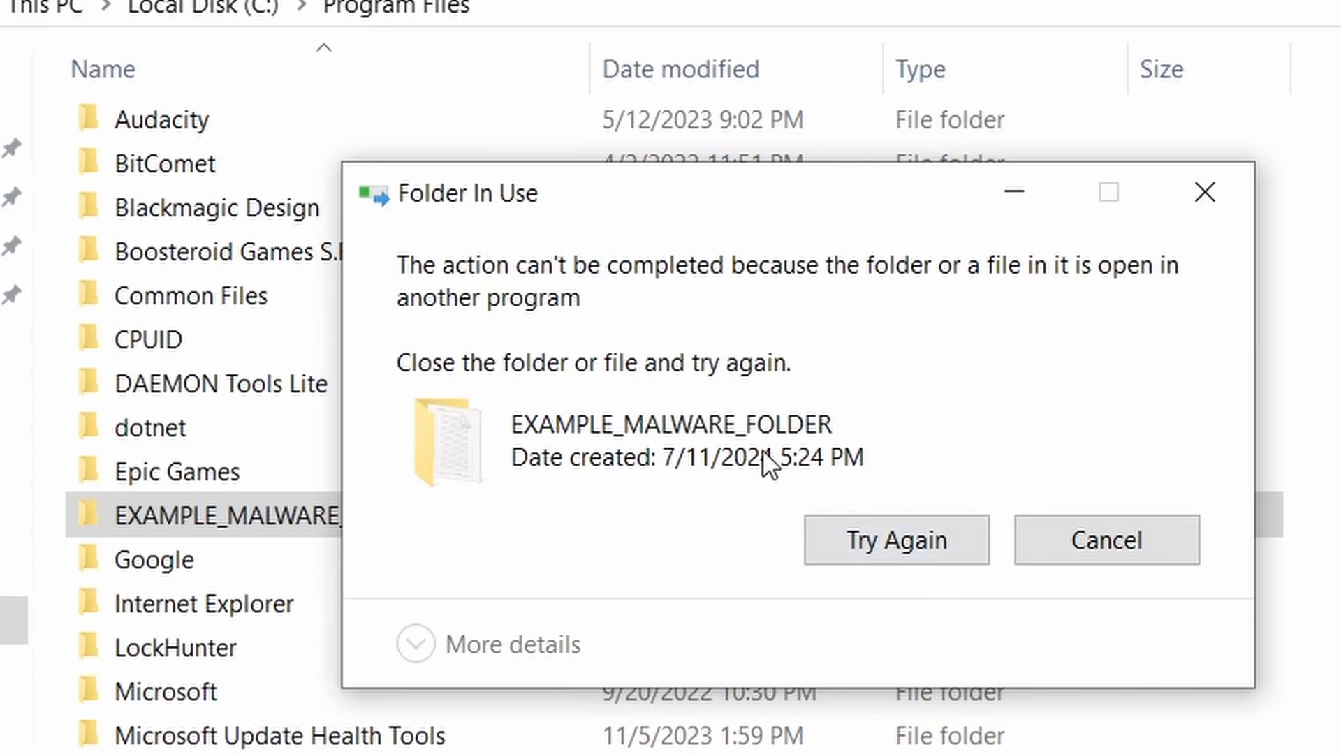
left_click(881, 548)
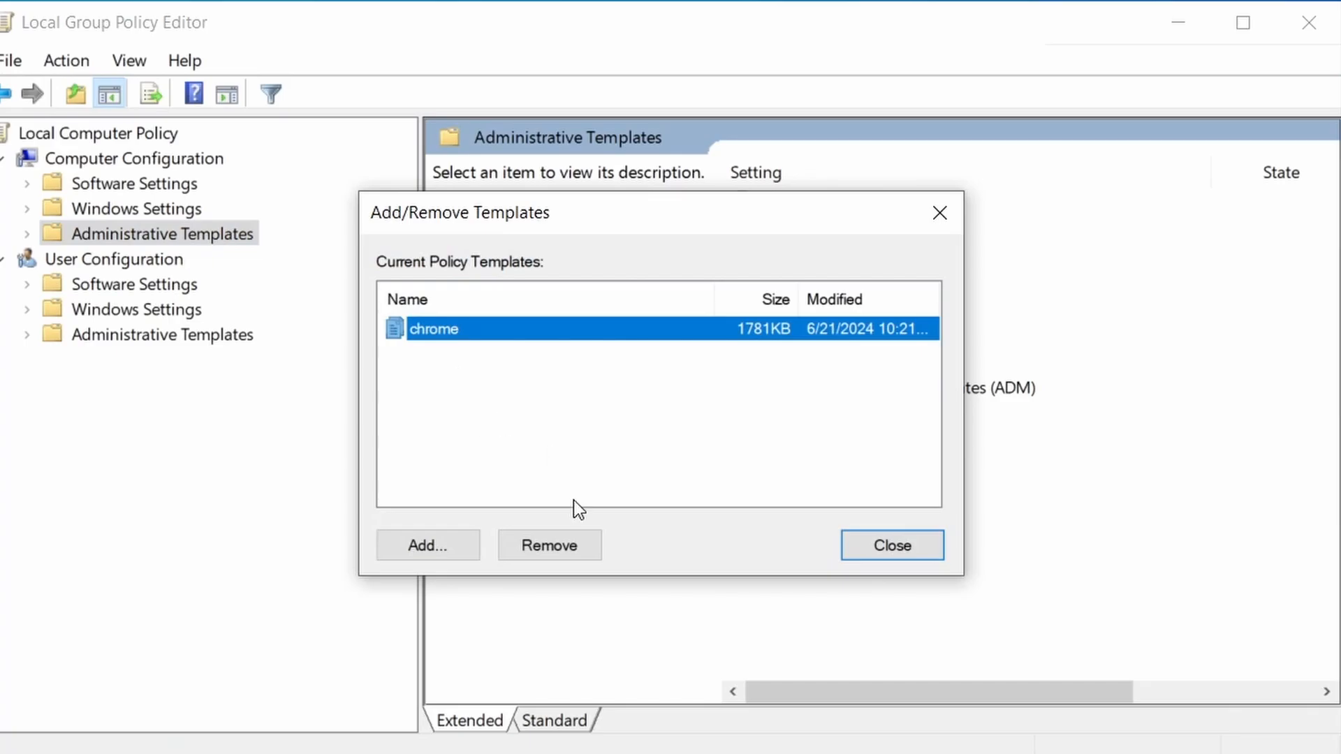
left_click(559, 546)
left_click(934, 541)
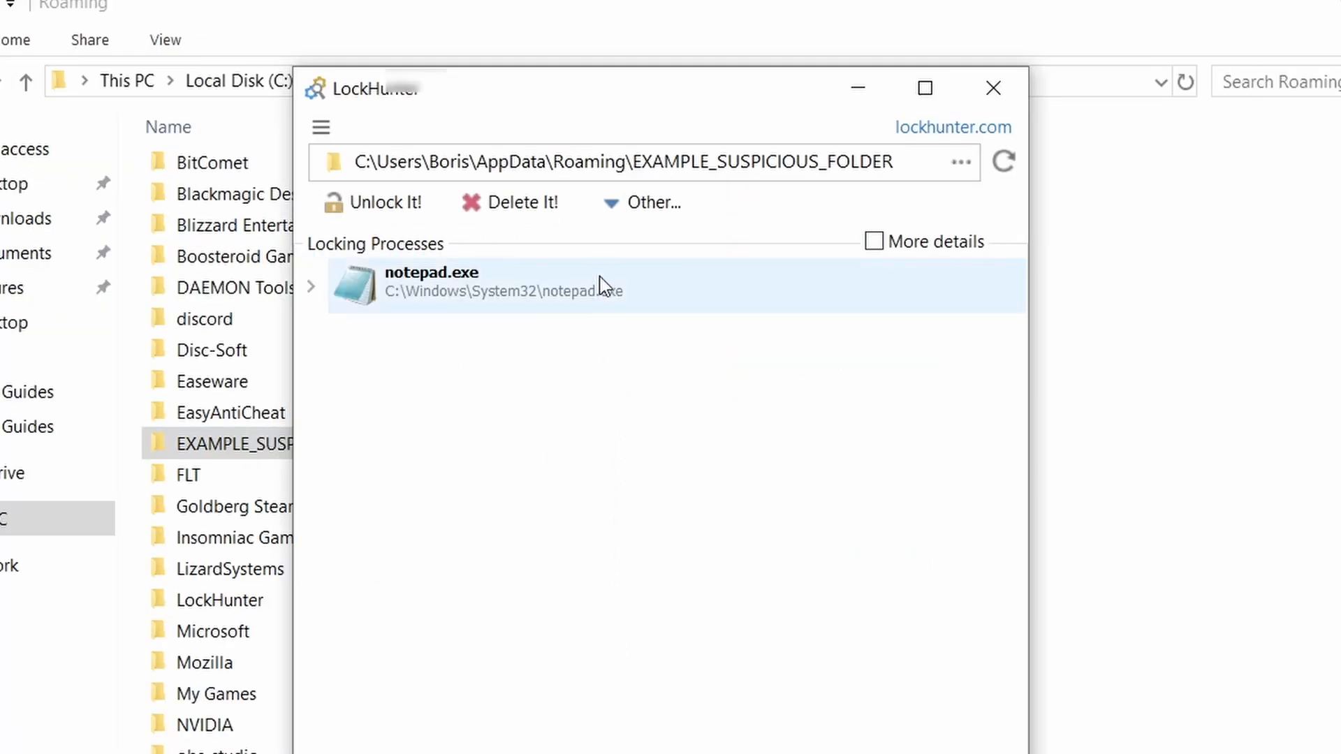
left_click(546, 202)
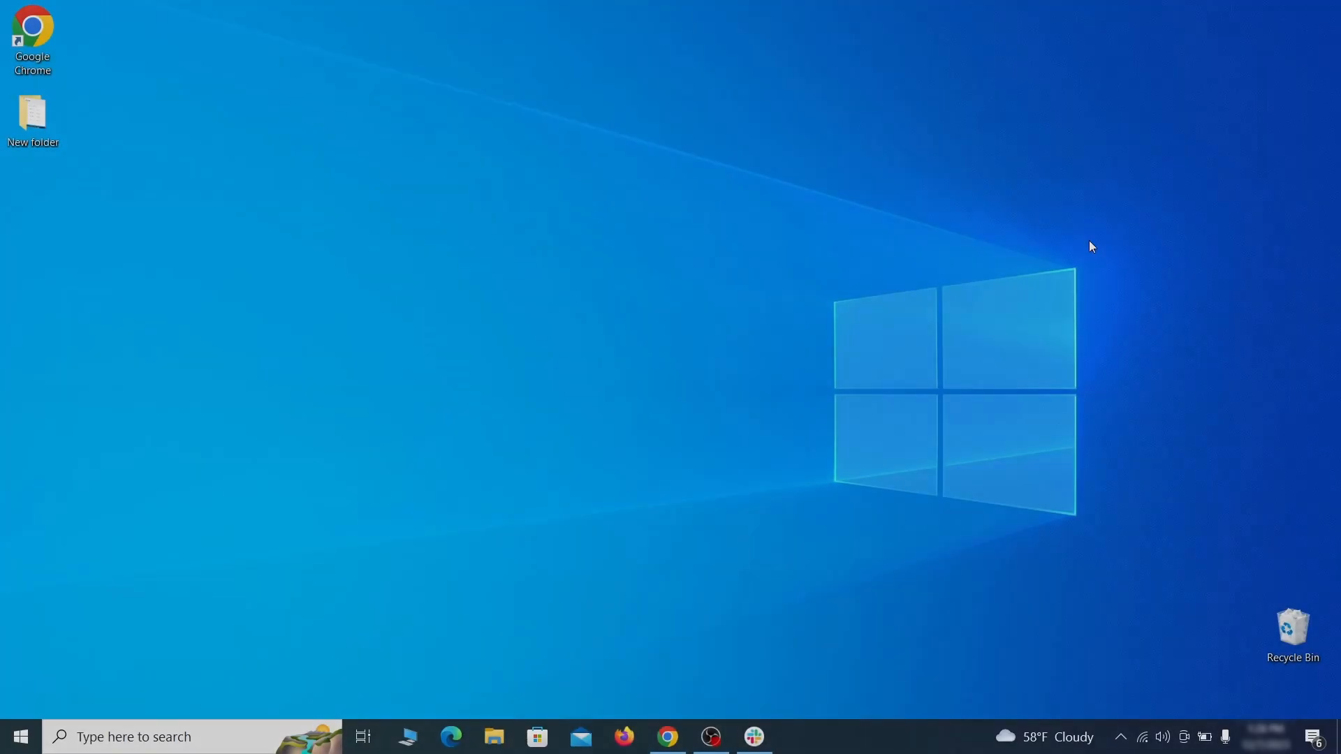
Open the Apps & features settings page through Windows search.
key("super")
type("apps & ")
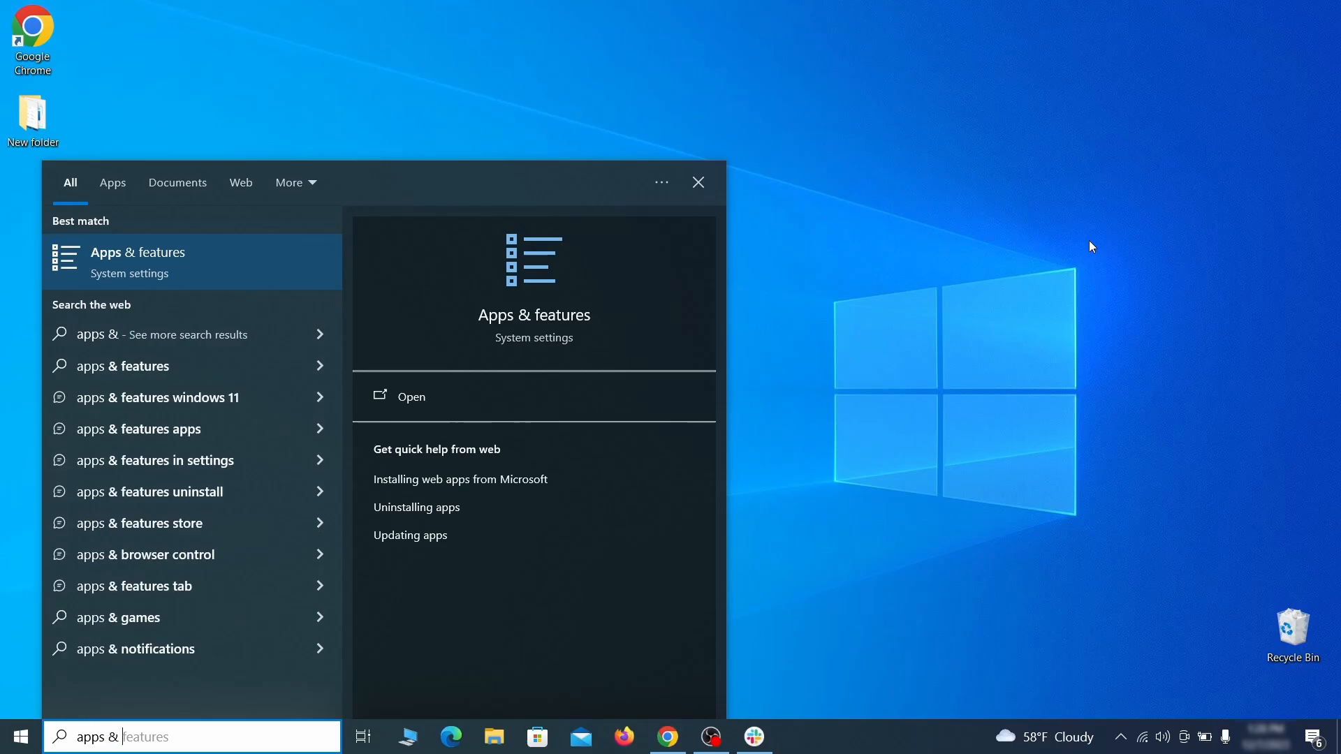
type("features")
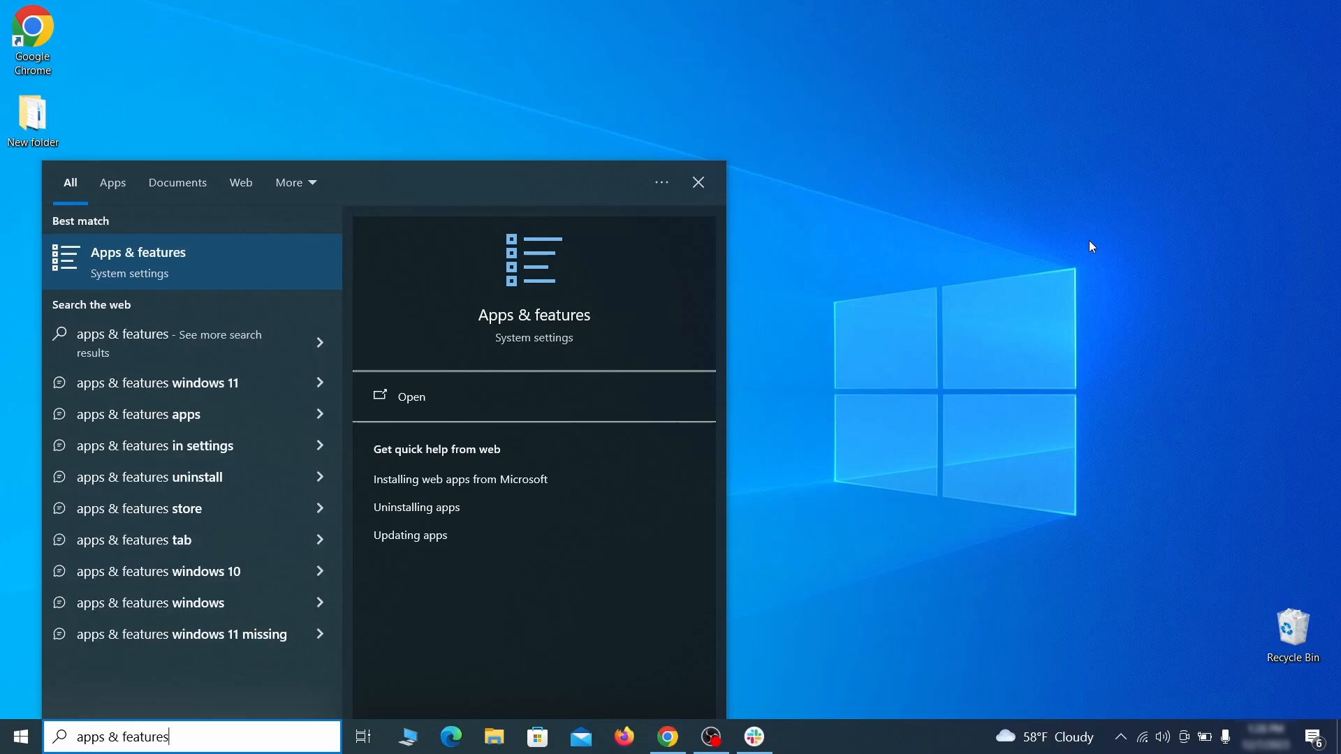
key("Return")
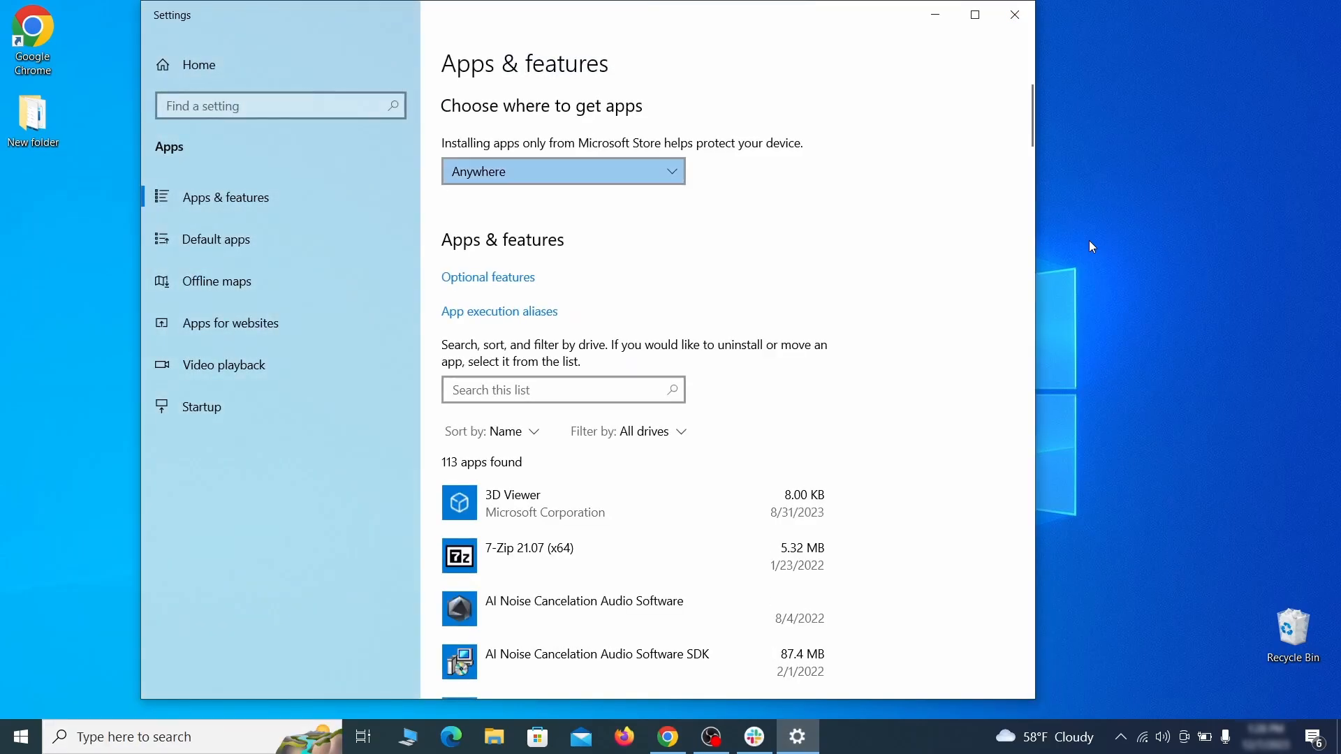
Sort the installed apps list by install date.
left_click(525, 432)
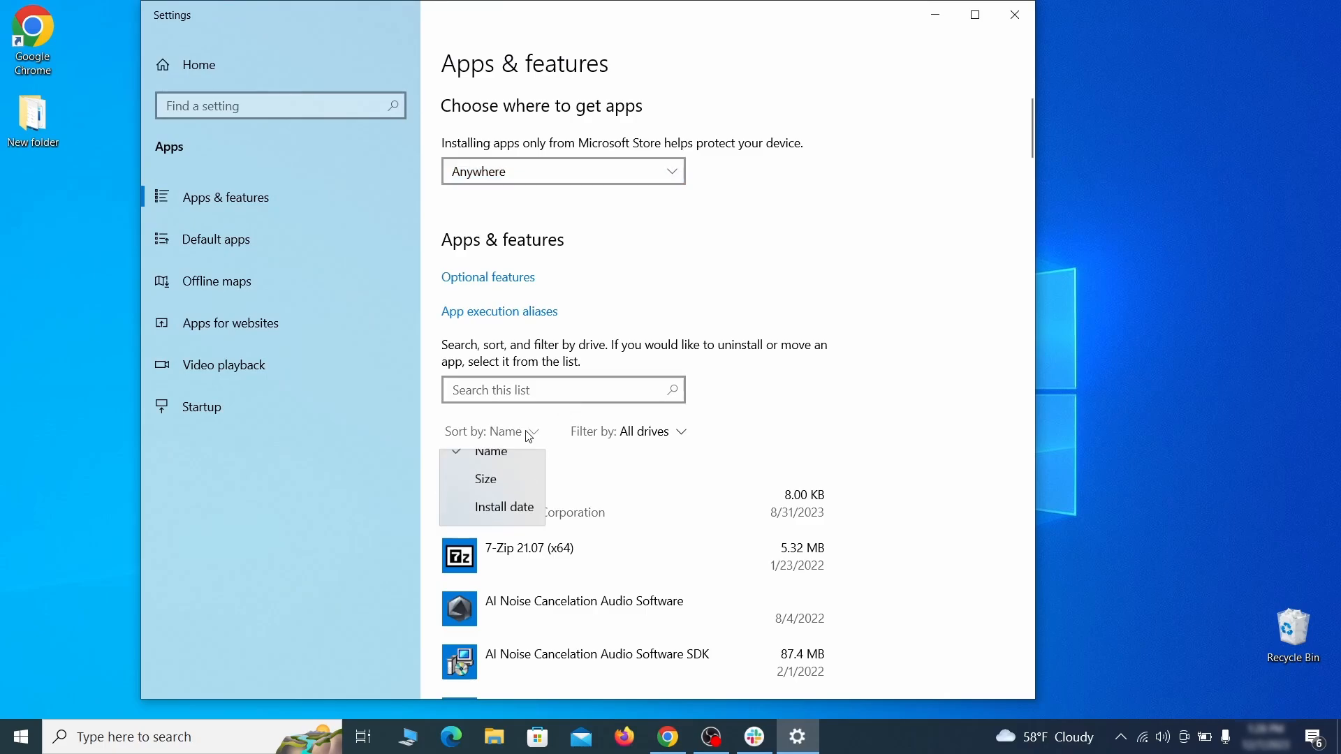
left_click(514, 527)
scroll(718, 466, "down", 2)
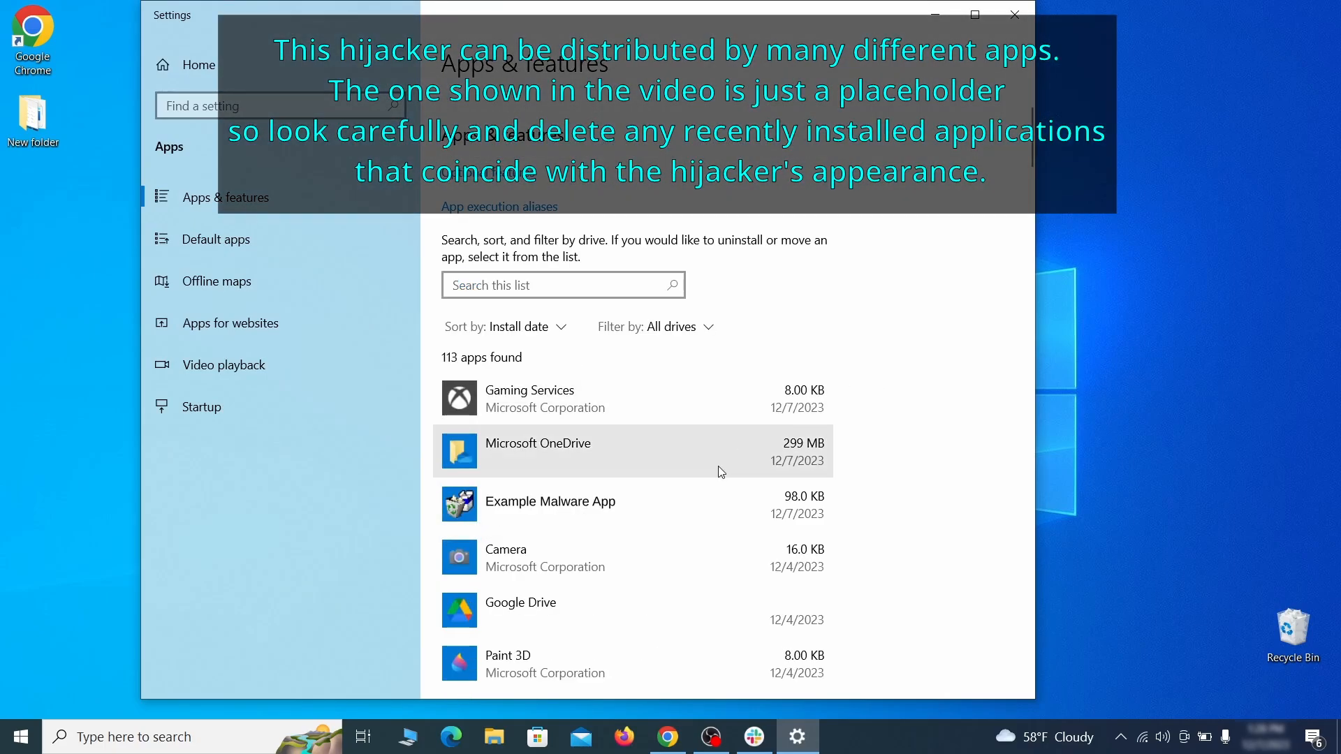
Uninstall Example Malware App, confirming the removal, and close the Settings window.
left_click(682, 496)
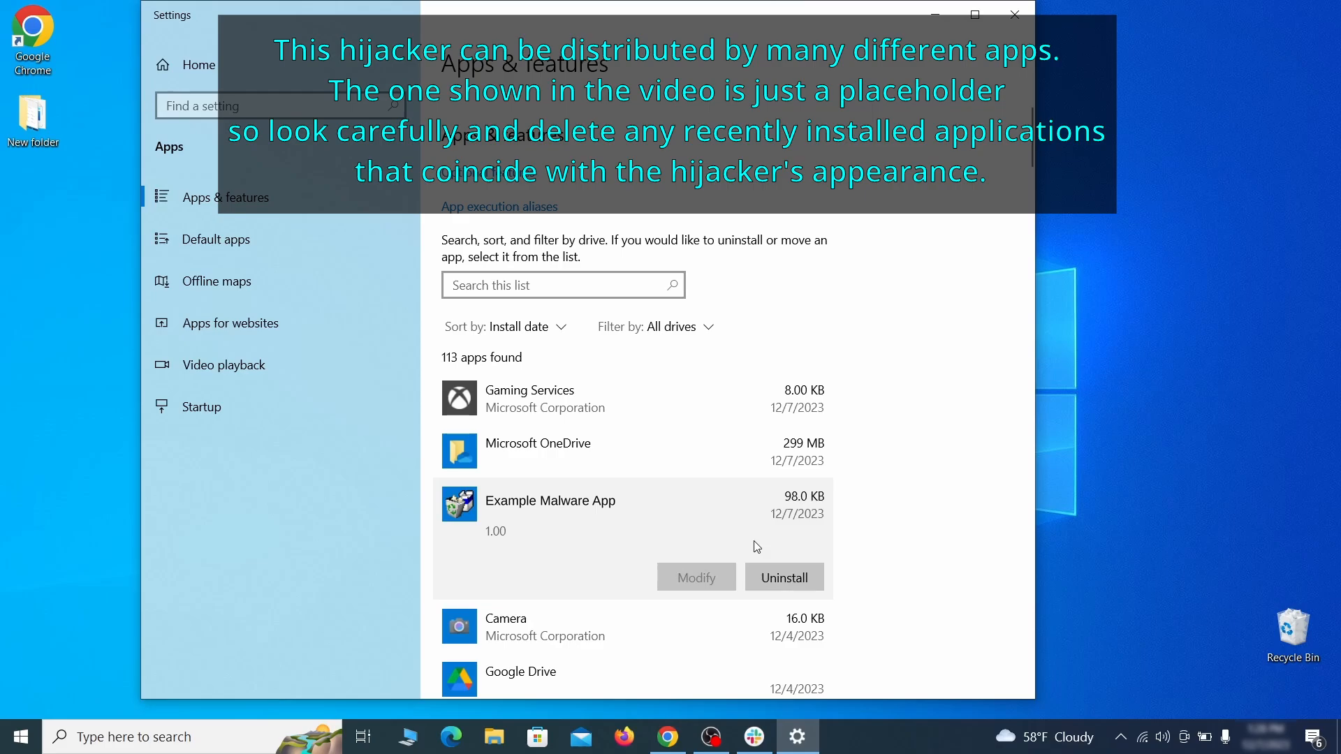
left_click(801, 574)
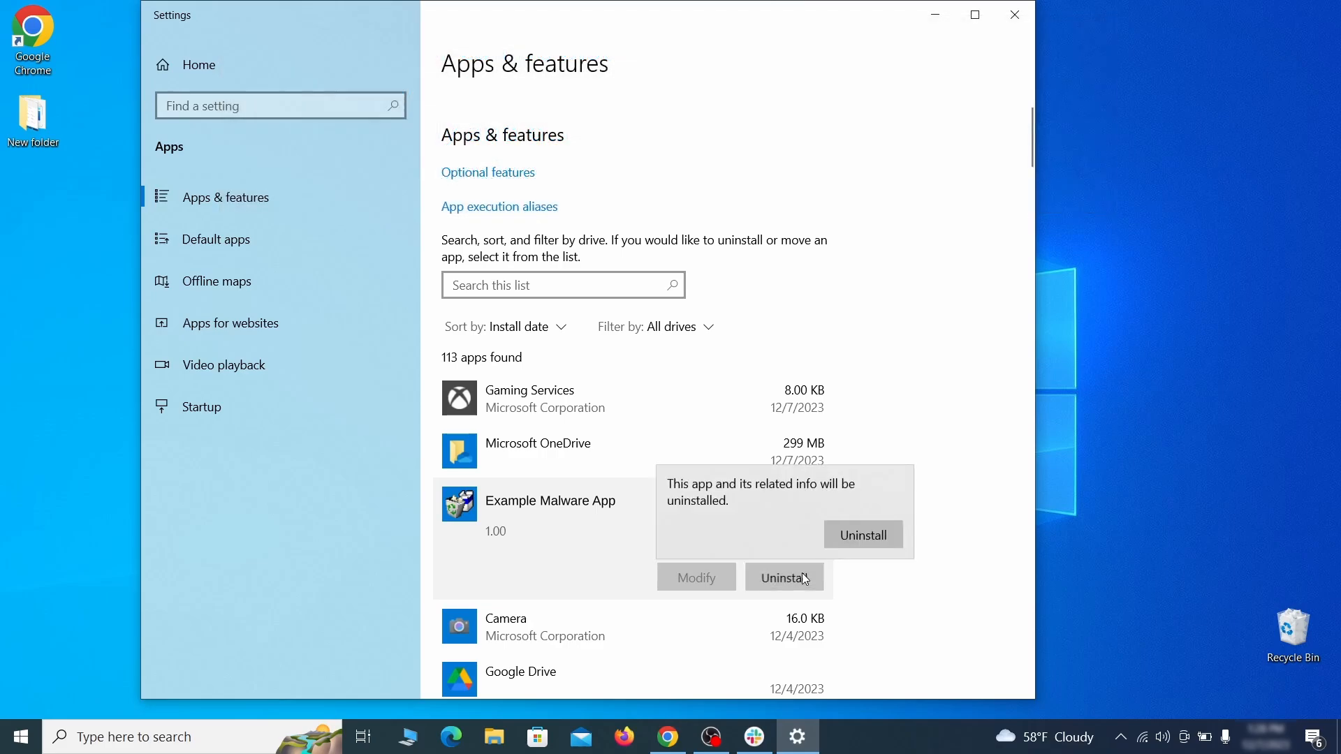
left_click(890, 535)
left_click(794, 533)
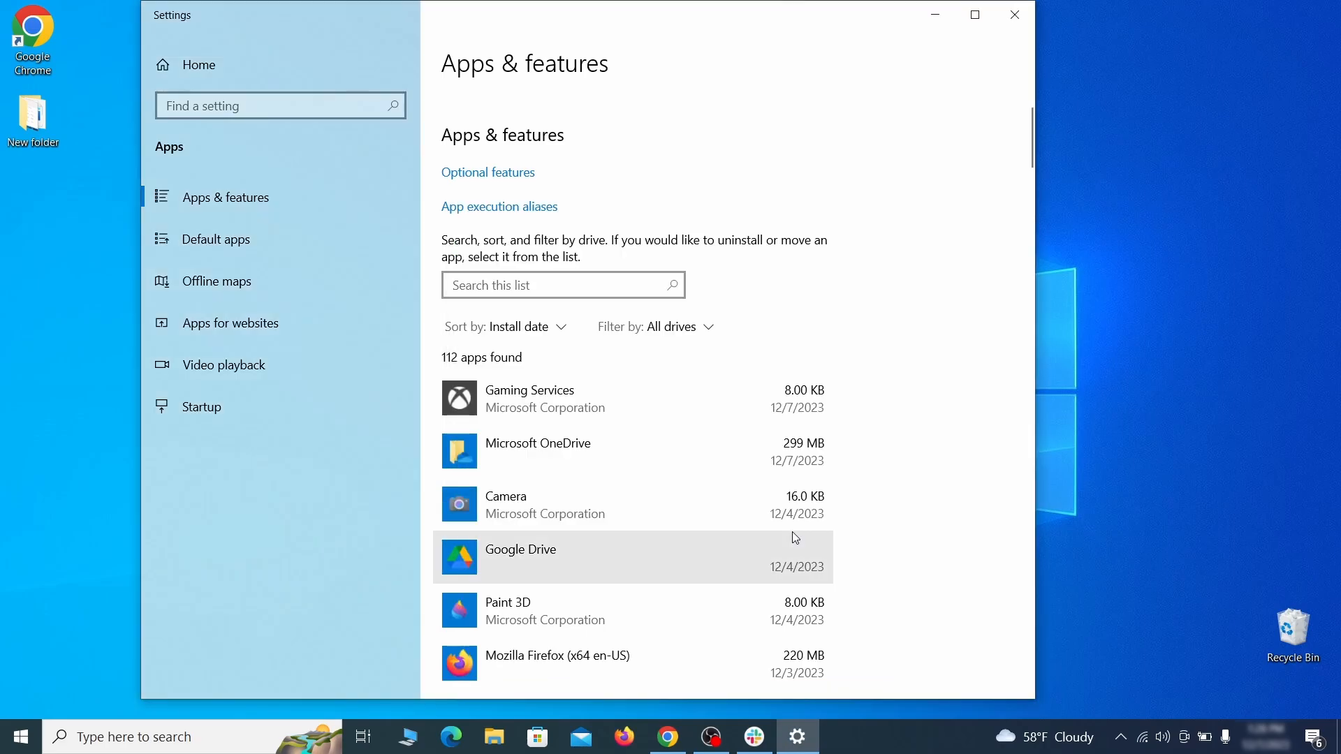
left_click(1029, 21)
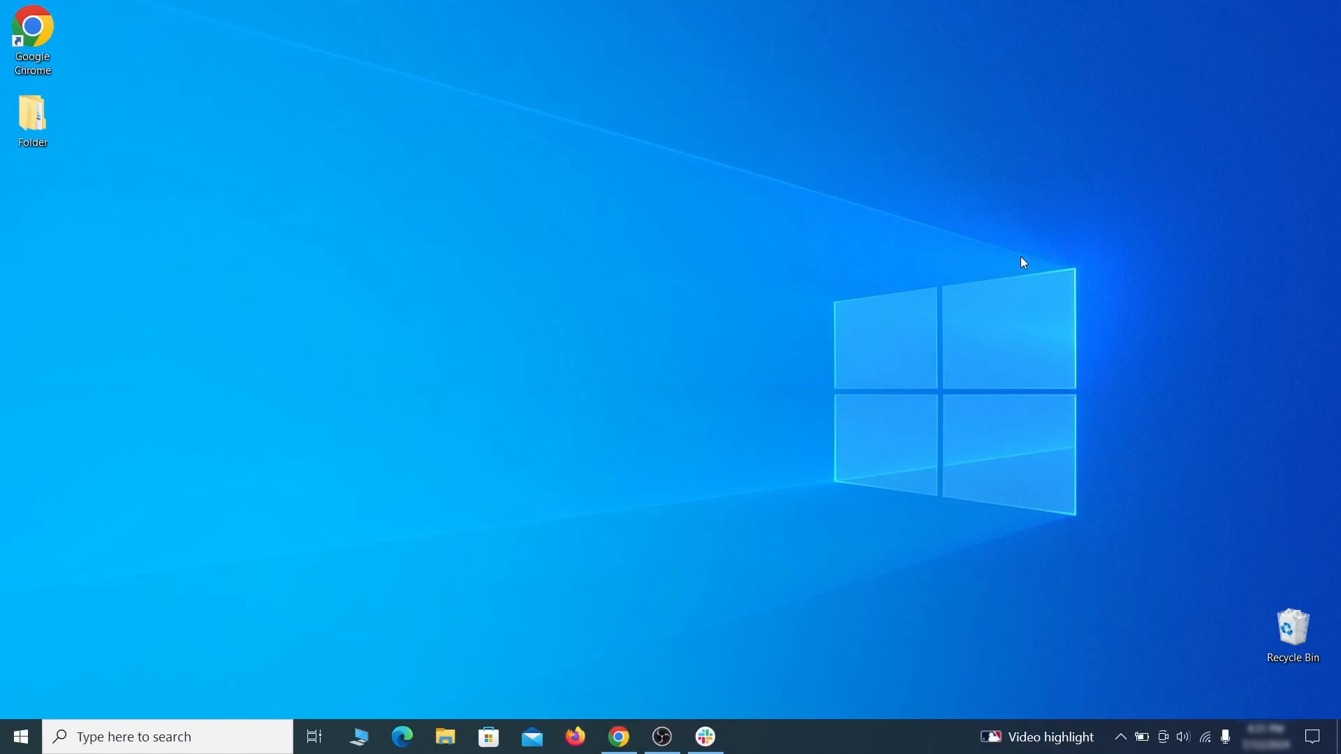
Open File Explorer Options and enable showing hidden files, folders and drives, then apply and confirm.
left_click(26, 734)
type("folder options")
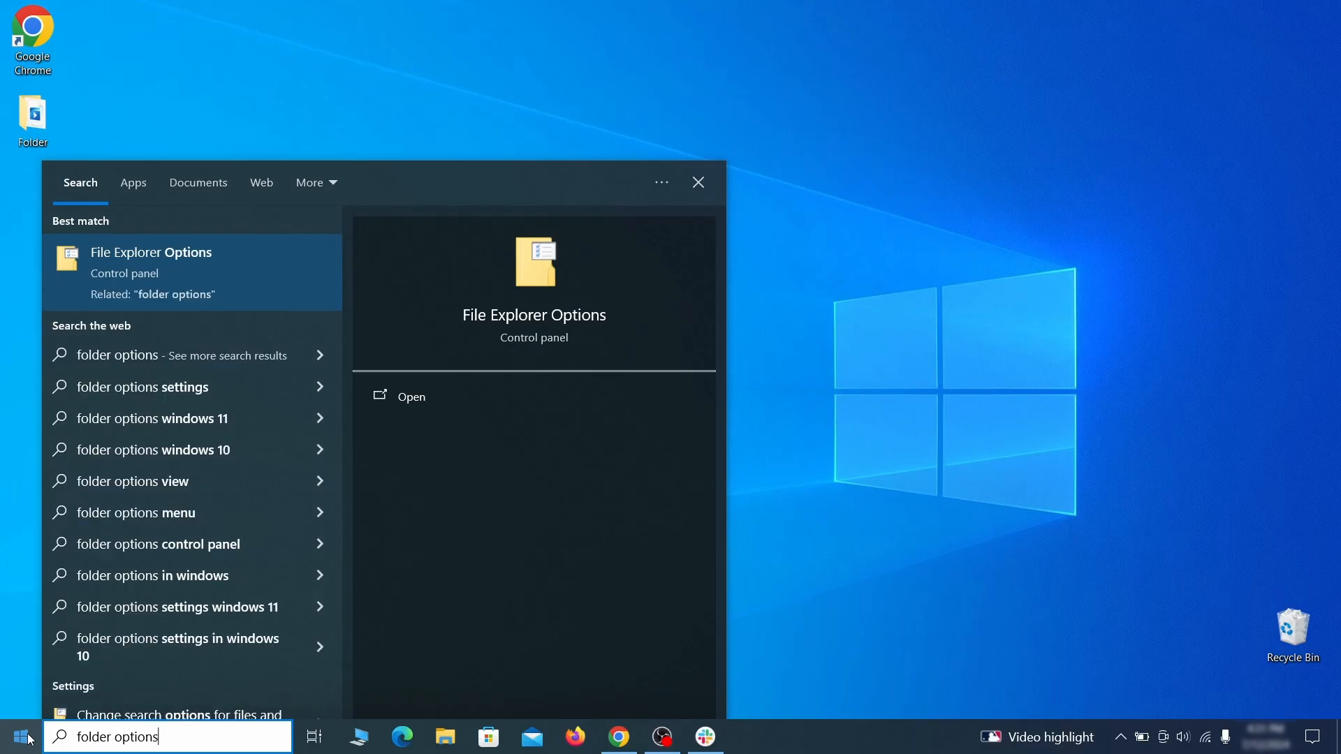
key("Return")
left_click(263, 169)
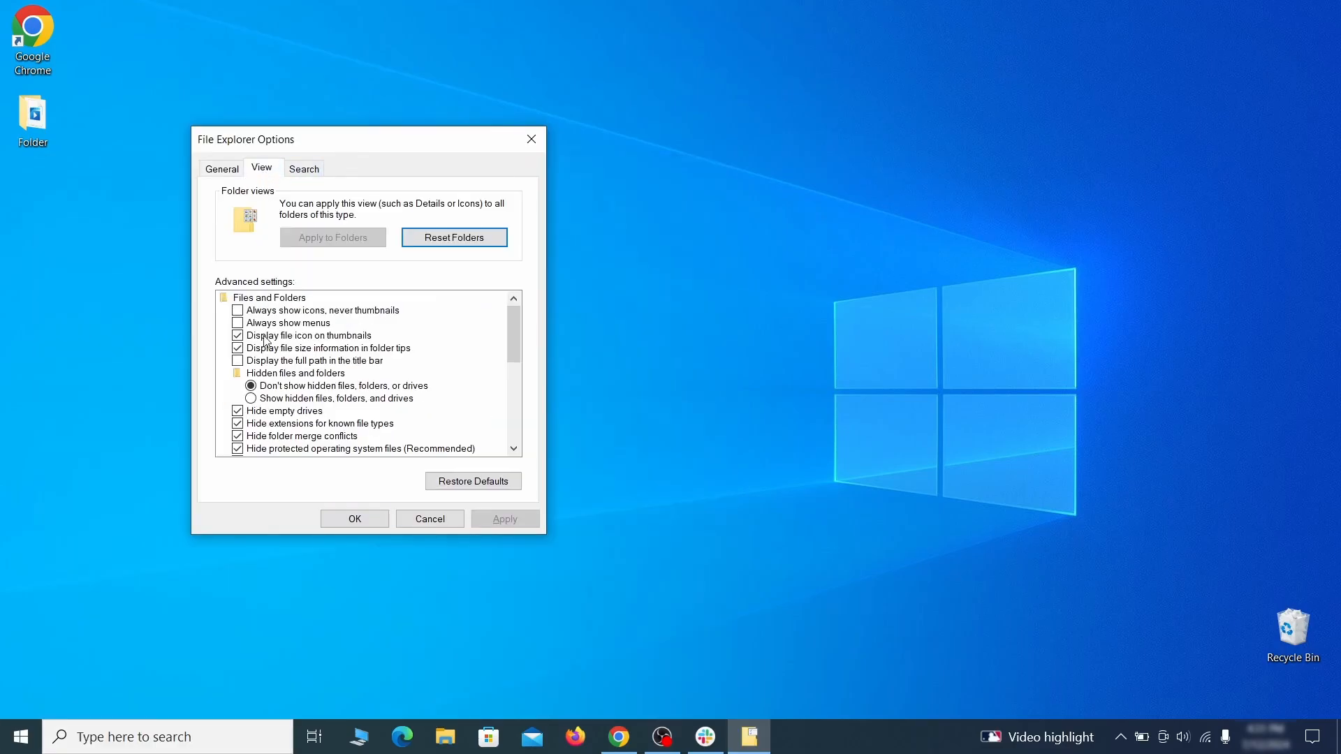
left_click(249, 399)
left_click(504, 513)
left_click(355, 520)
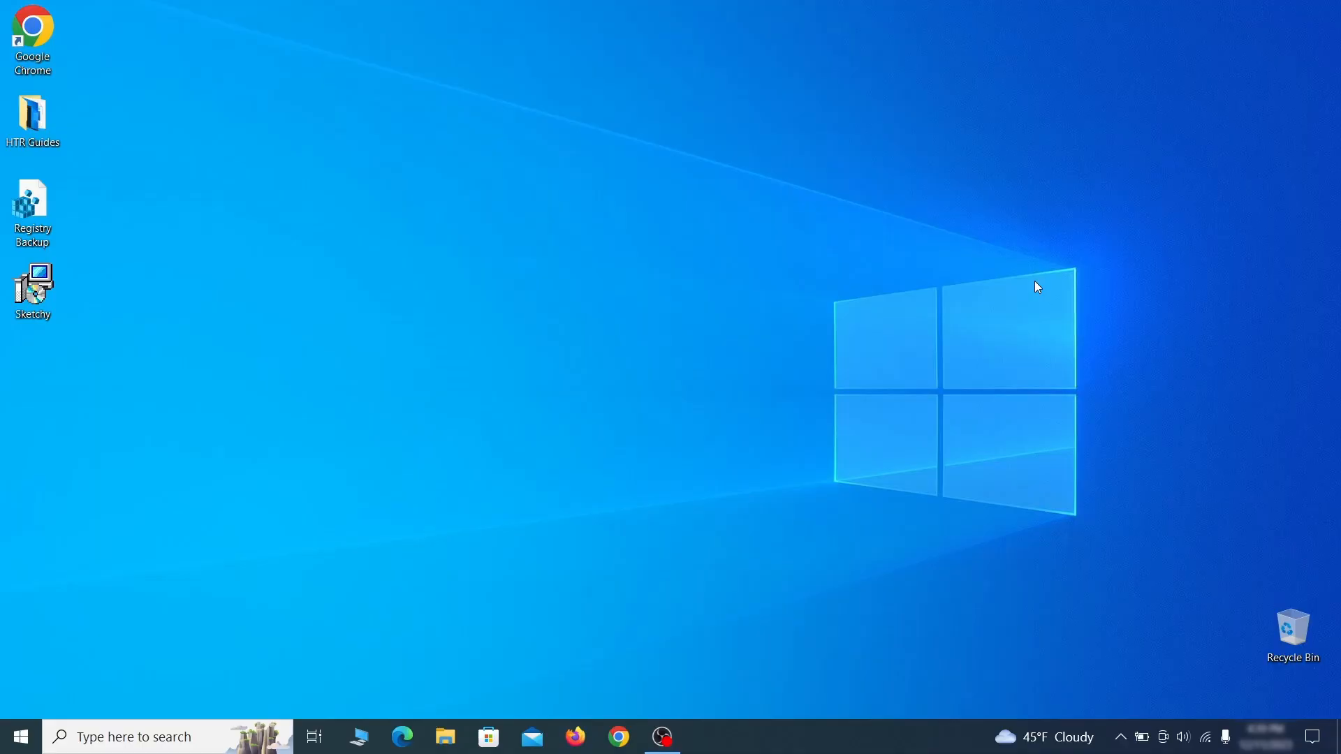
Open Task Scheduler through Windows search and expand the Task Scheduler Library.
key("super")
type("task sched")
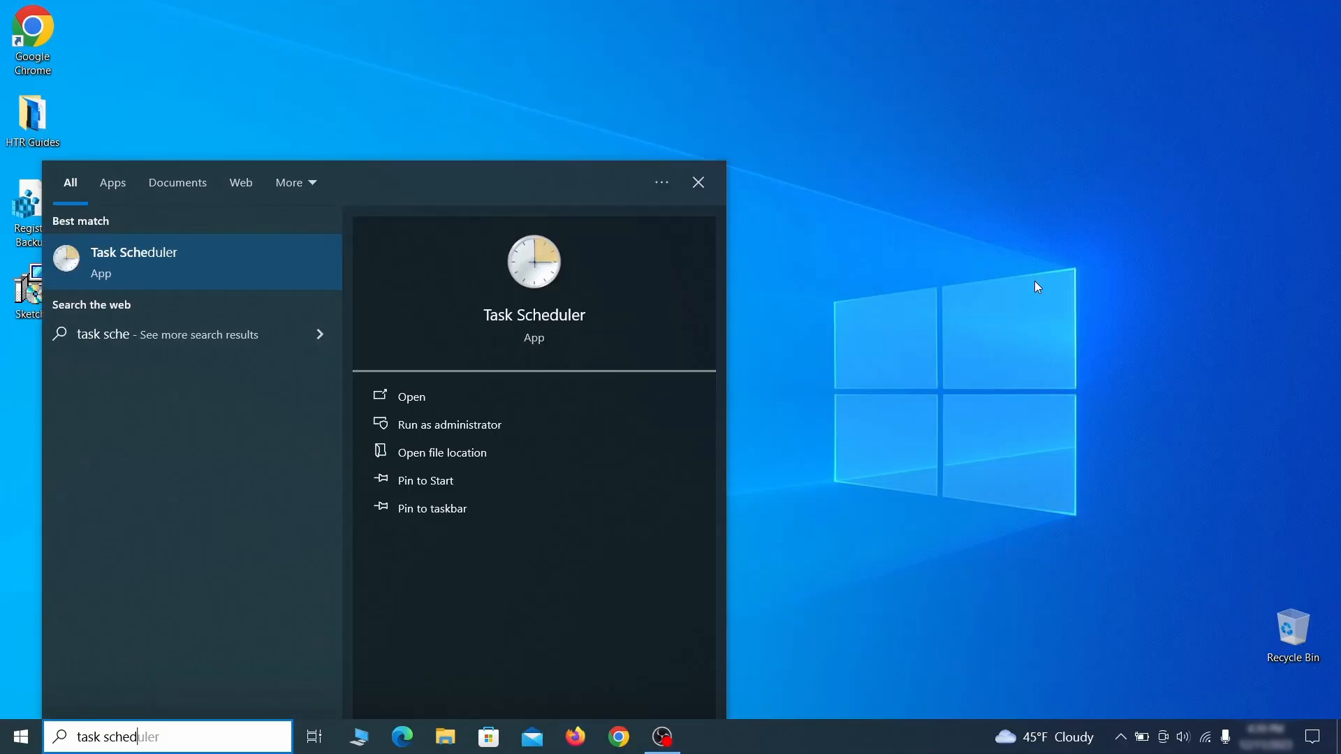
type("uler")
key("Return")
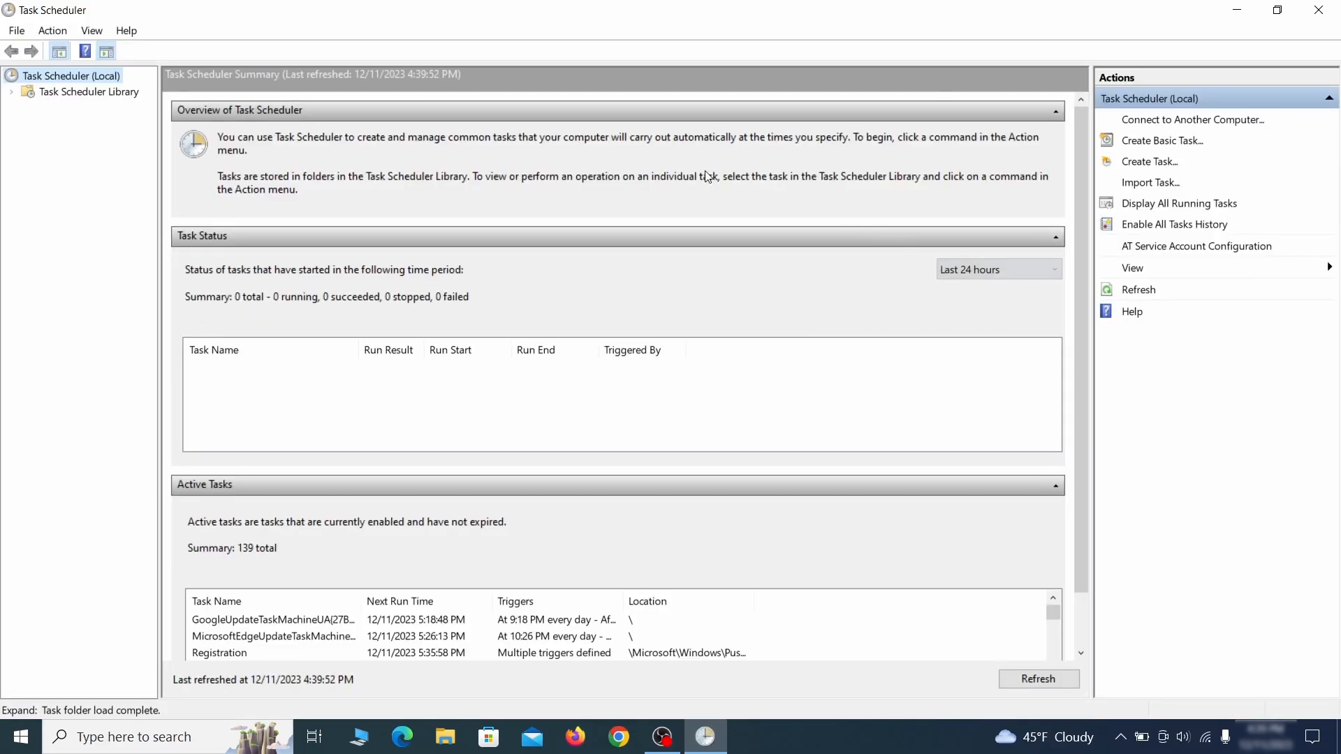
left_click(119, 93)
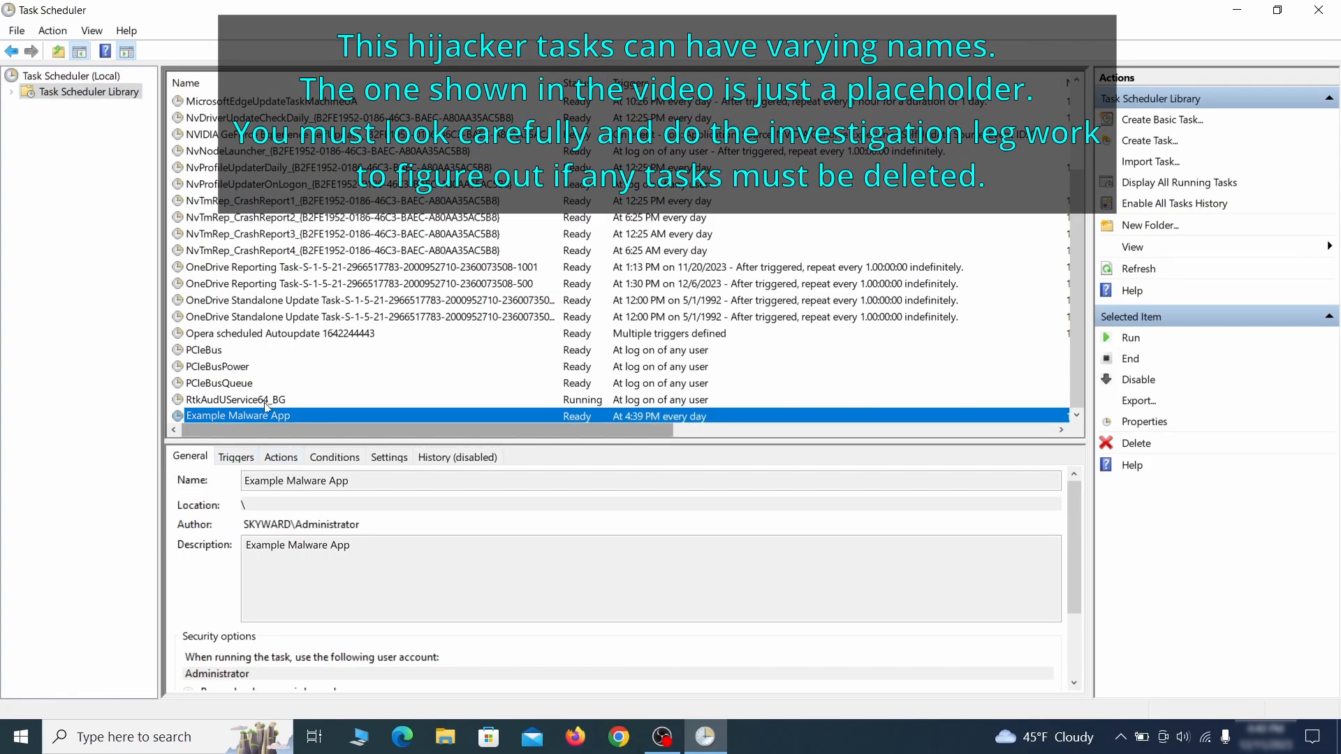
Inspect the Example Malware App task's properties, reviewing its triggers and actions, and close the dialog.
right_click(386, 417)
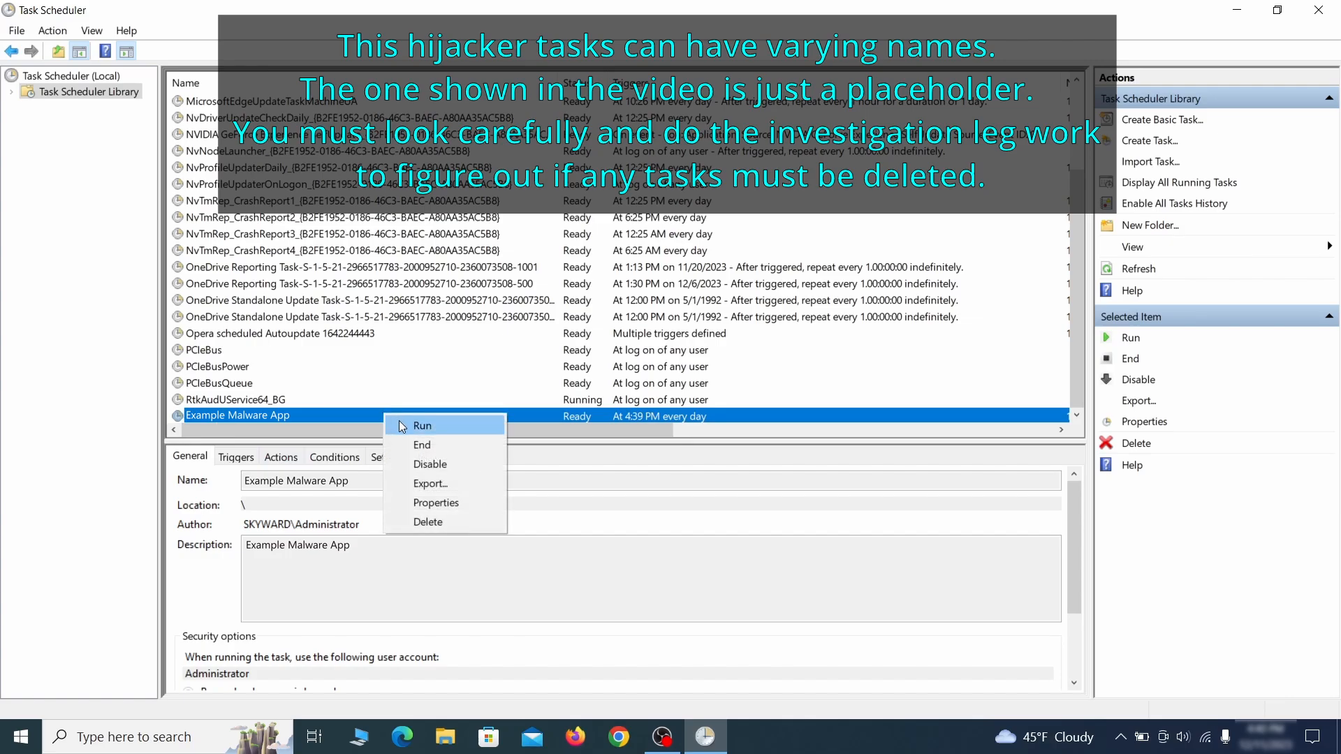
left_click(441, 508)
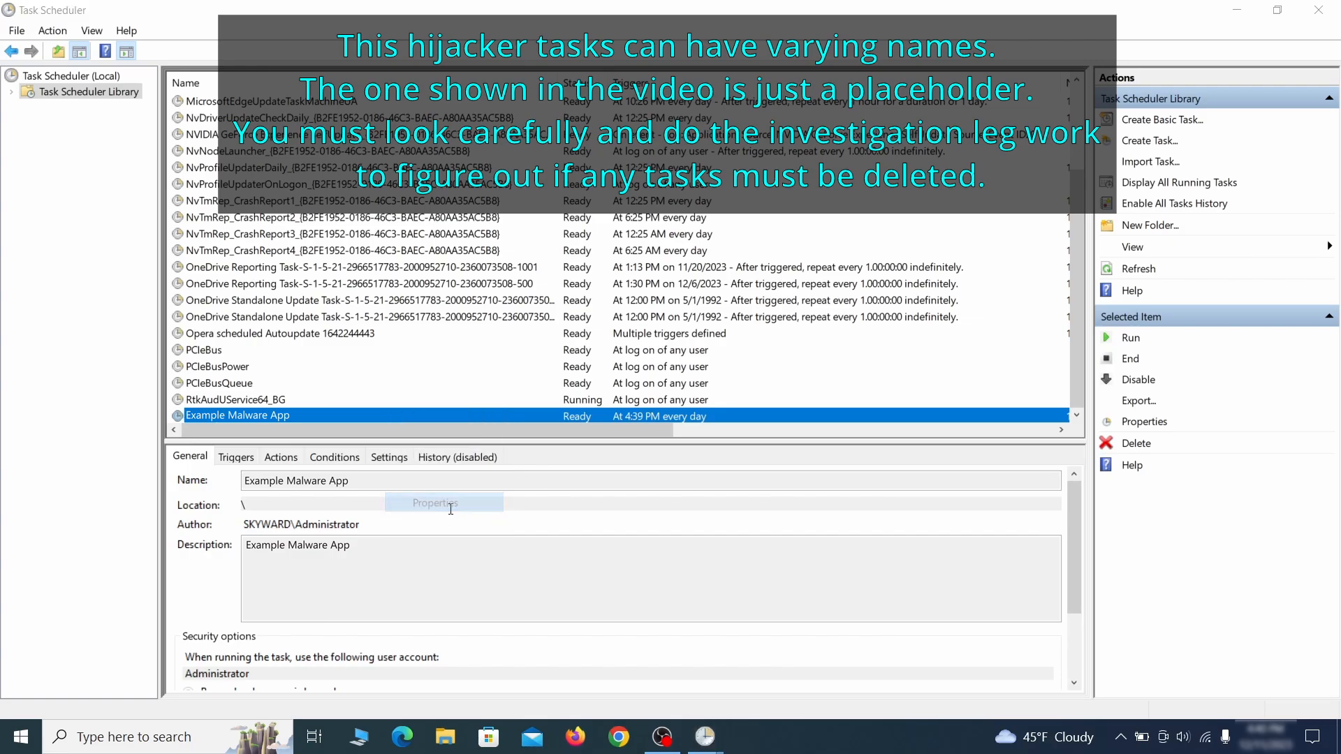
left_click(153, 115)
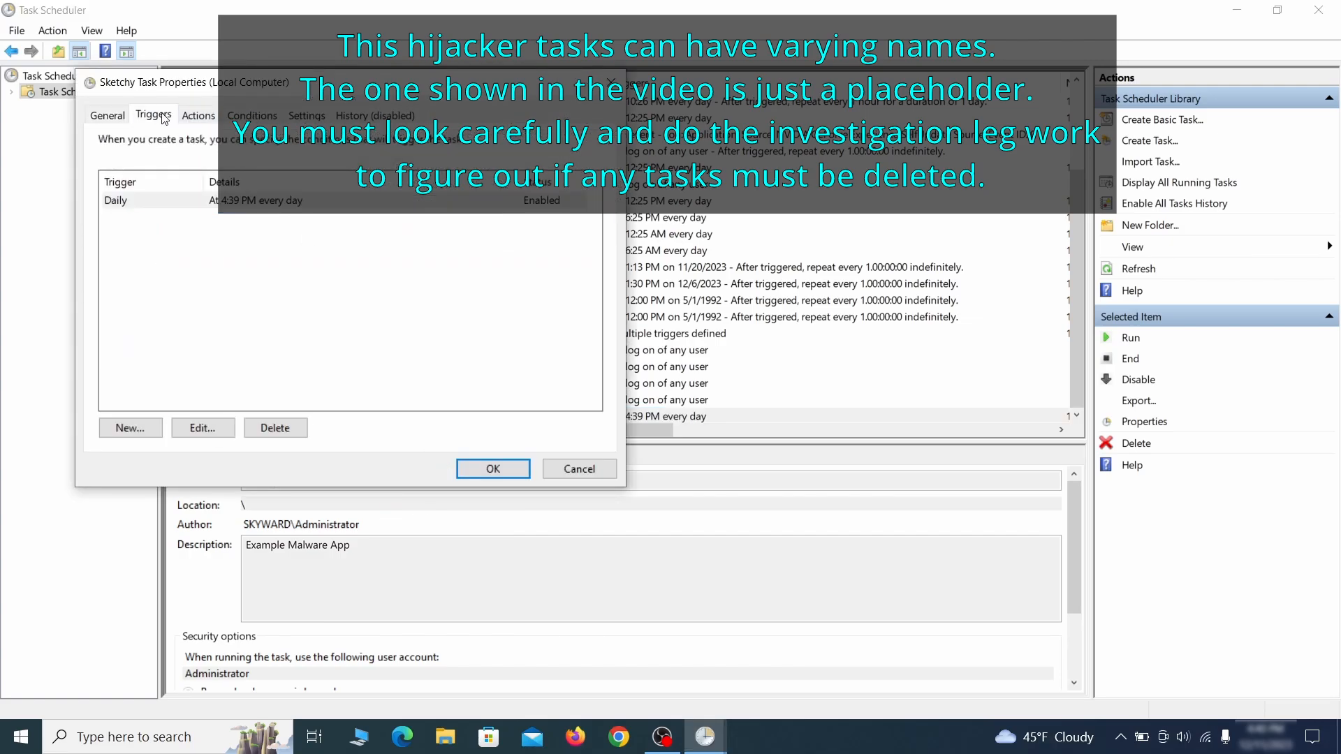
left_click(198, 115)
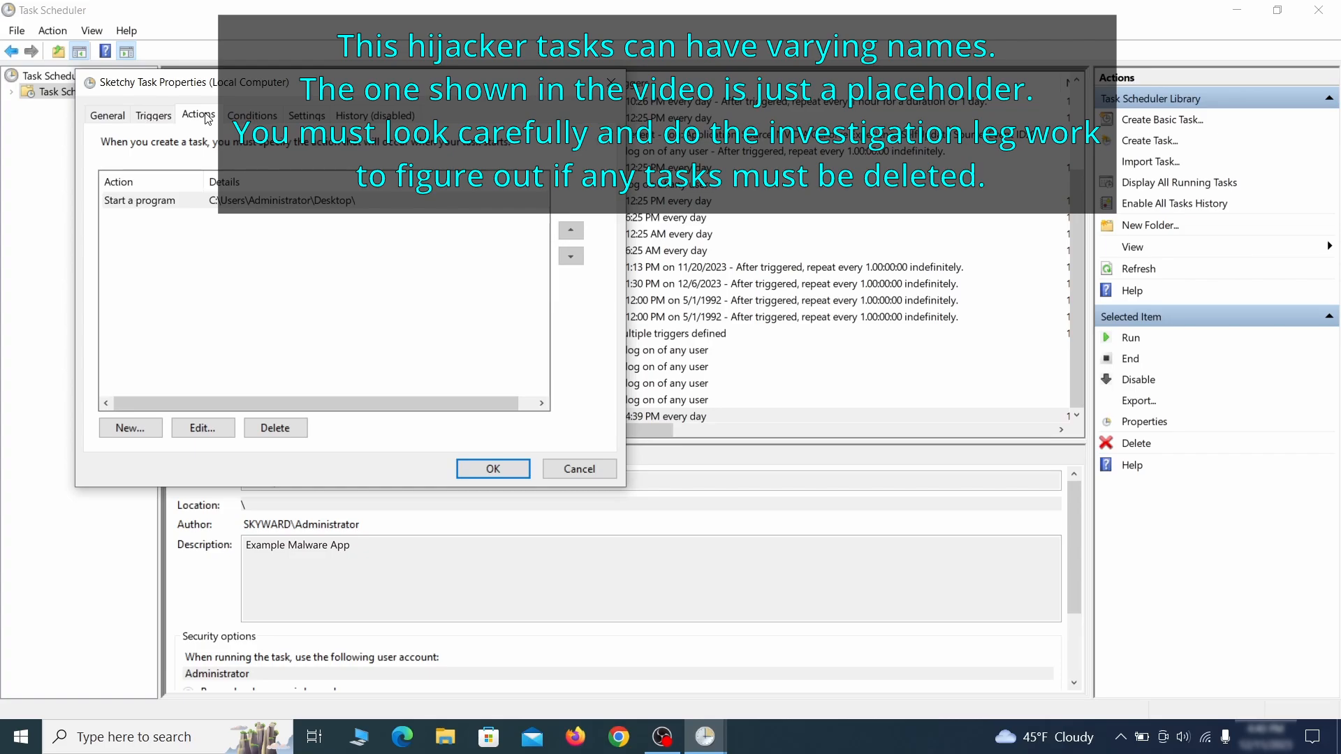
key("Escape")
Delete the Example Malware App scheduled task, confirming the deletion.
right_click(430, 415)
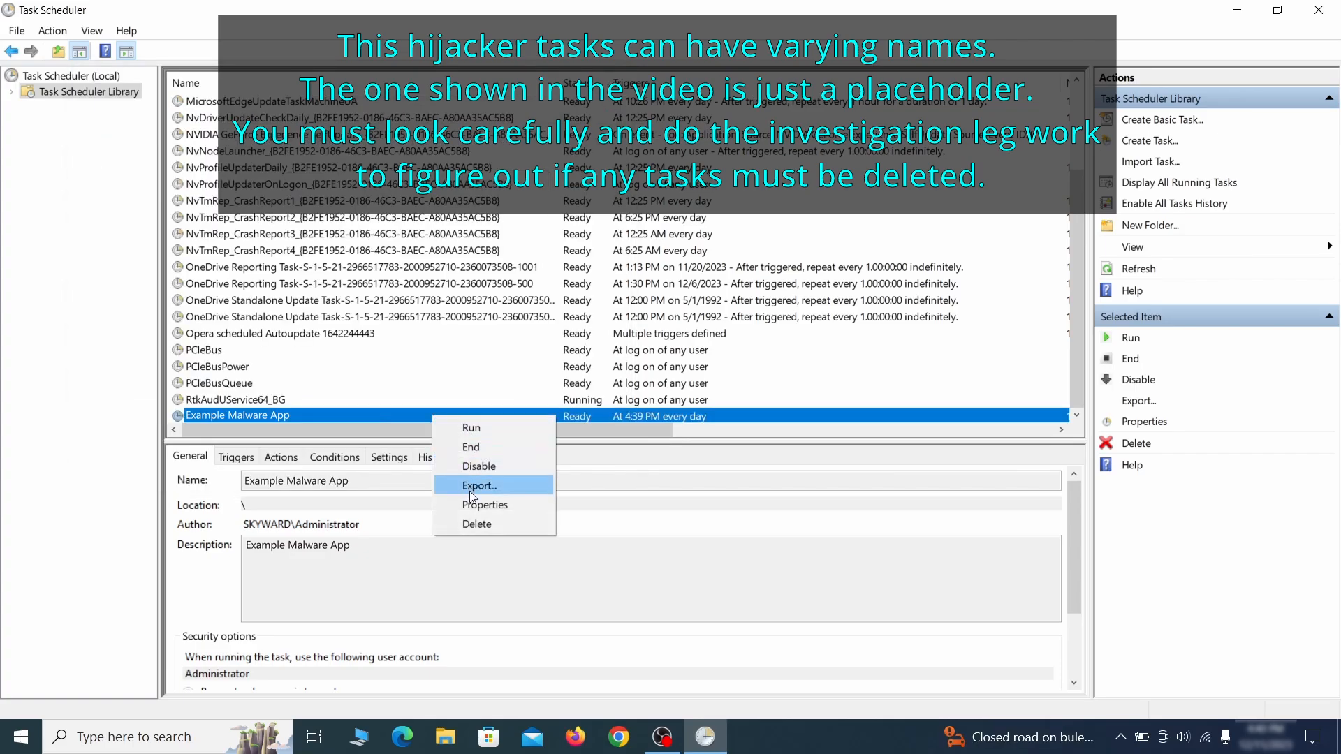
left_click(476, 522)
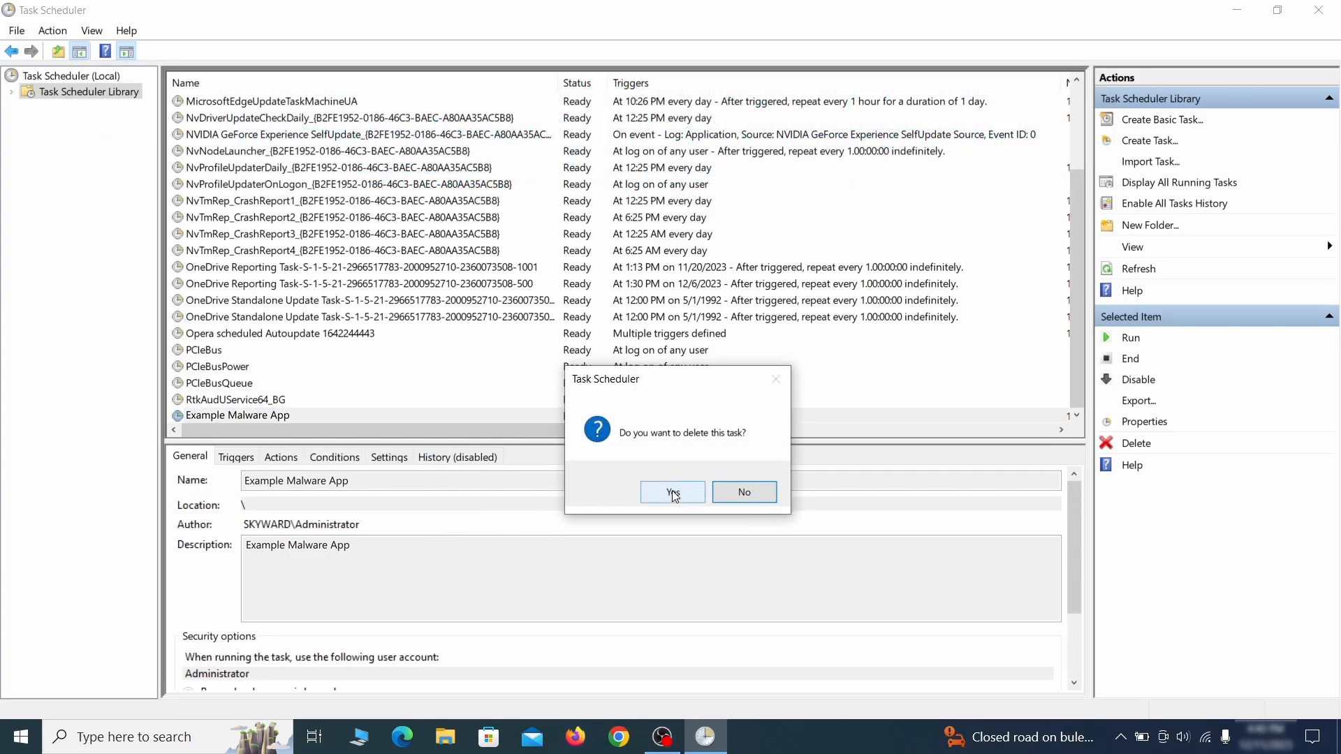
left_click(672, 492)
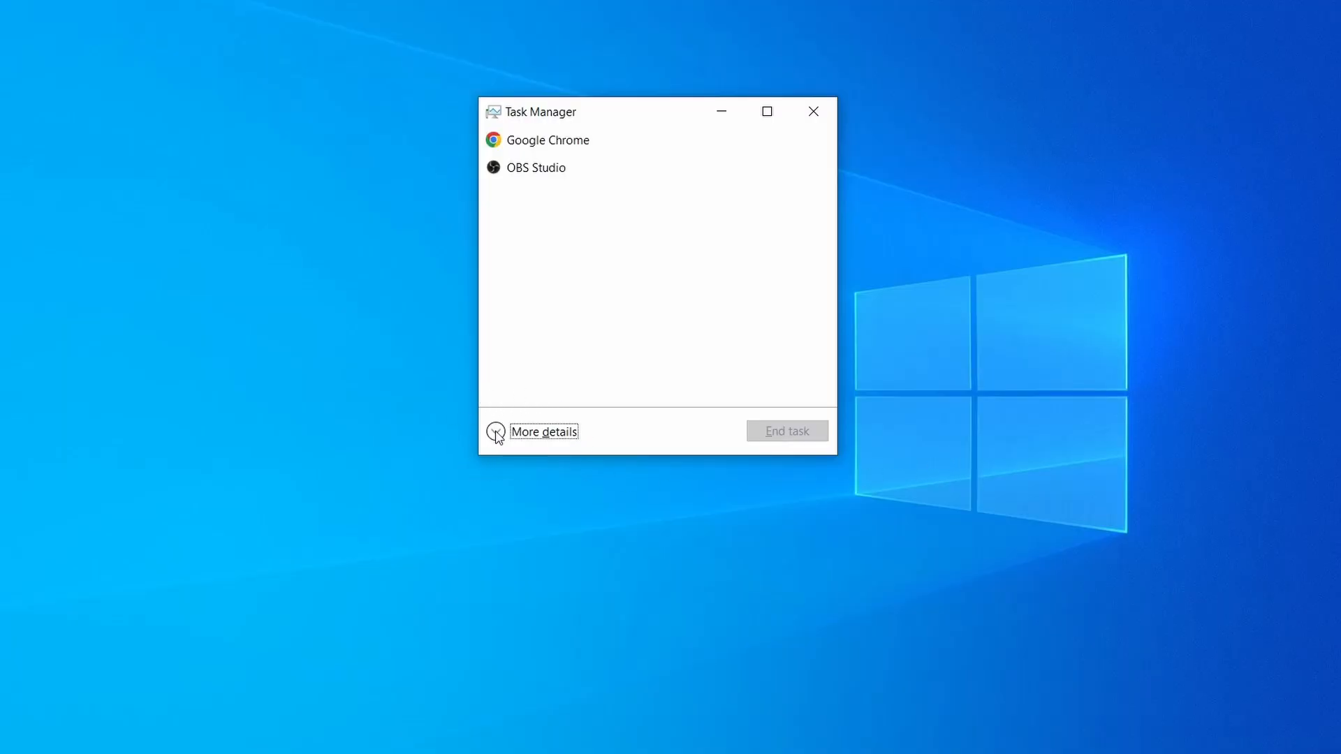
Expand Task Manager to show more details and sort the processes by memory usage.
left_click(496, 433)
left_click(659, 157)
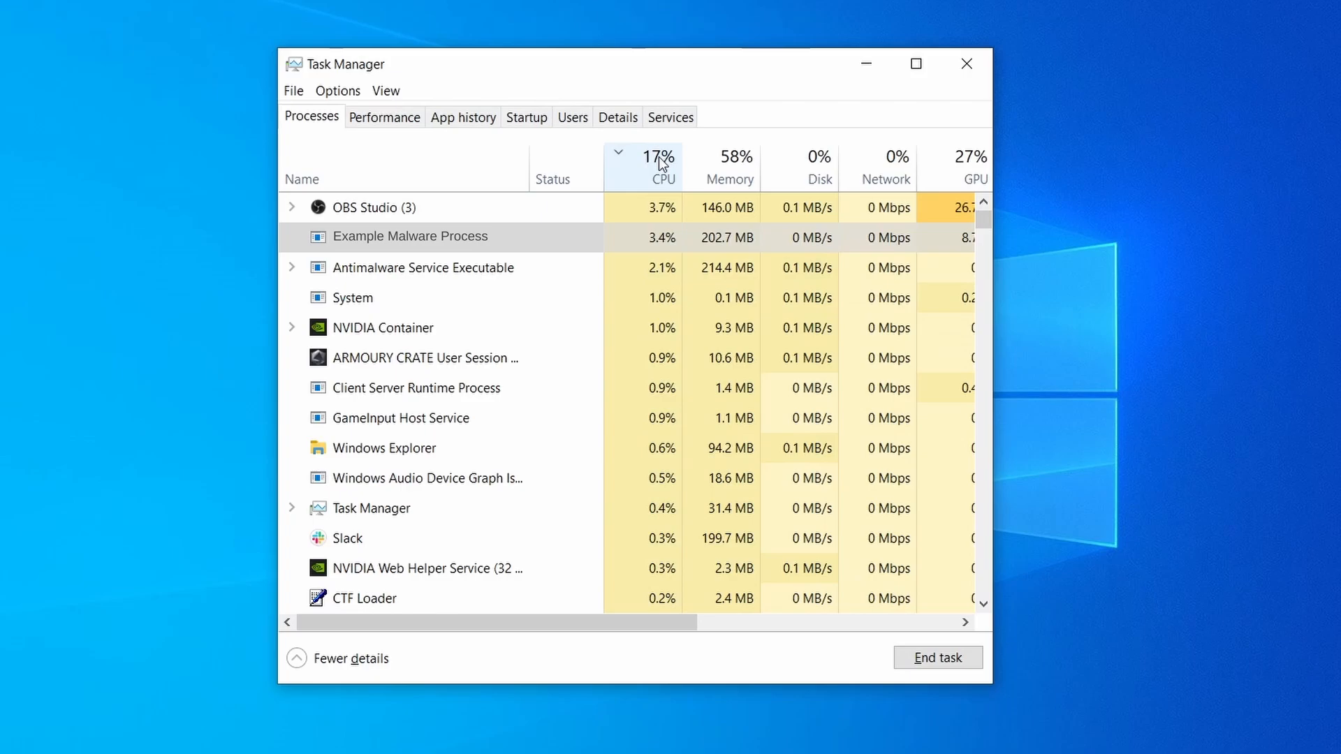
left_click(729, 164)
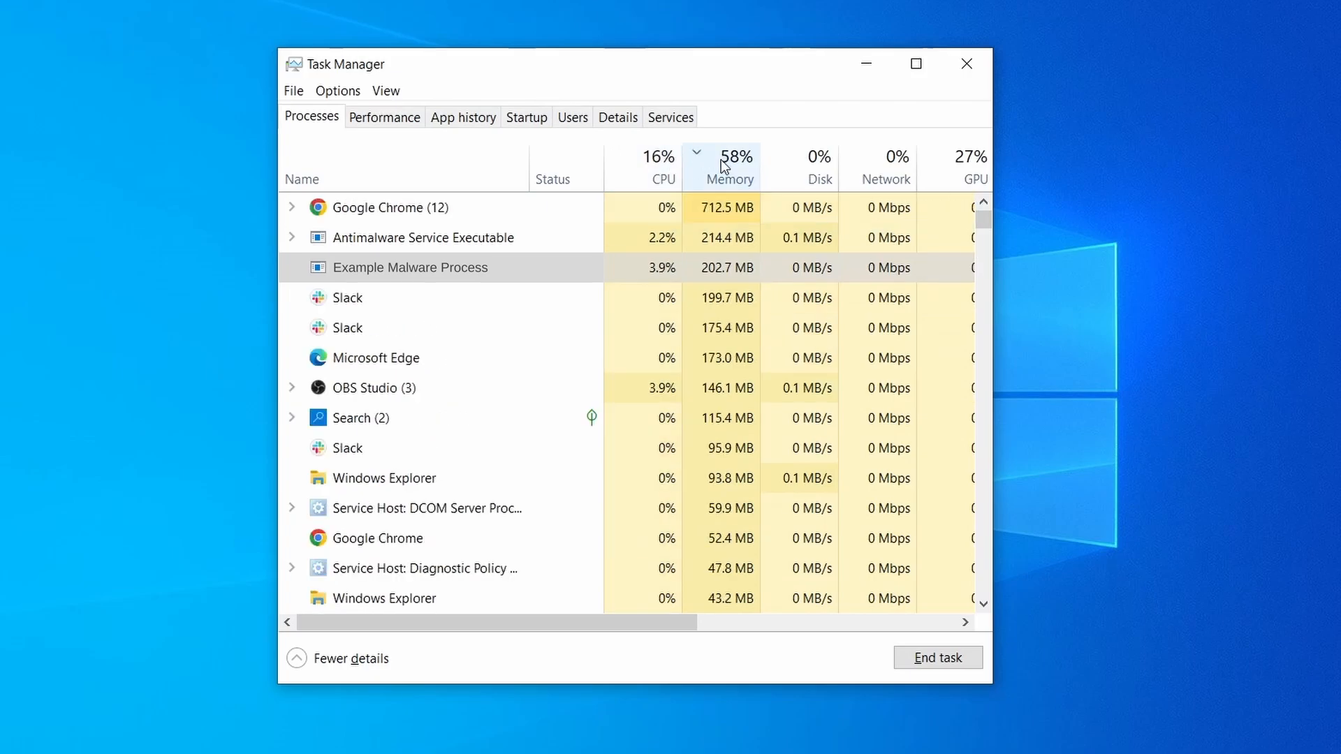
Open the file location of Example Malware Process and delete the selected files in that folder.
right_click(640, 266)
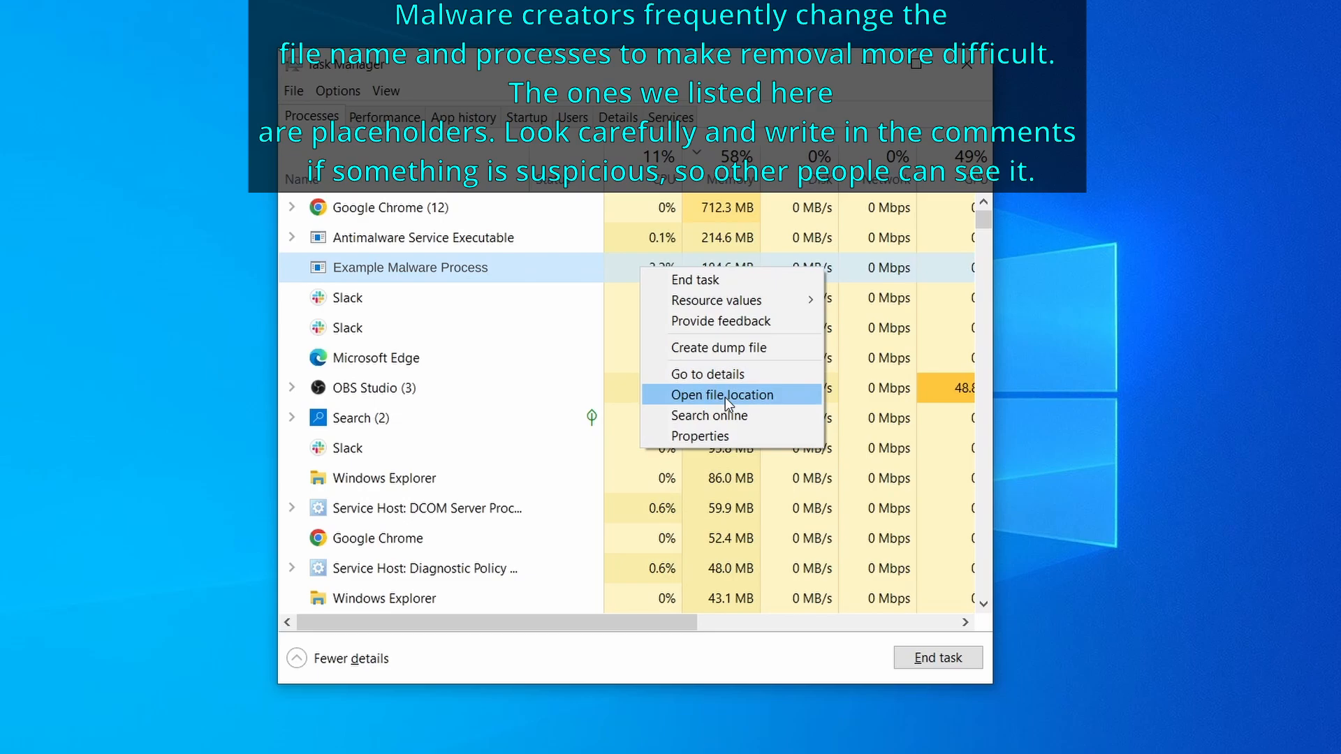
left_click(724, 397)
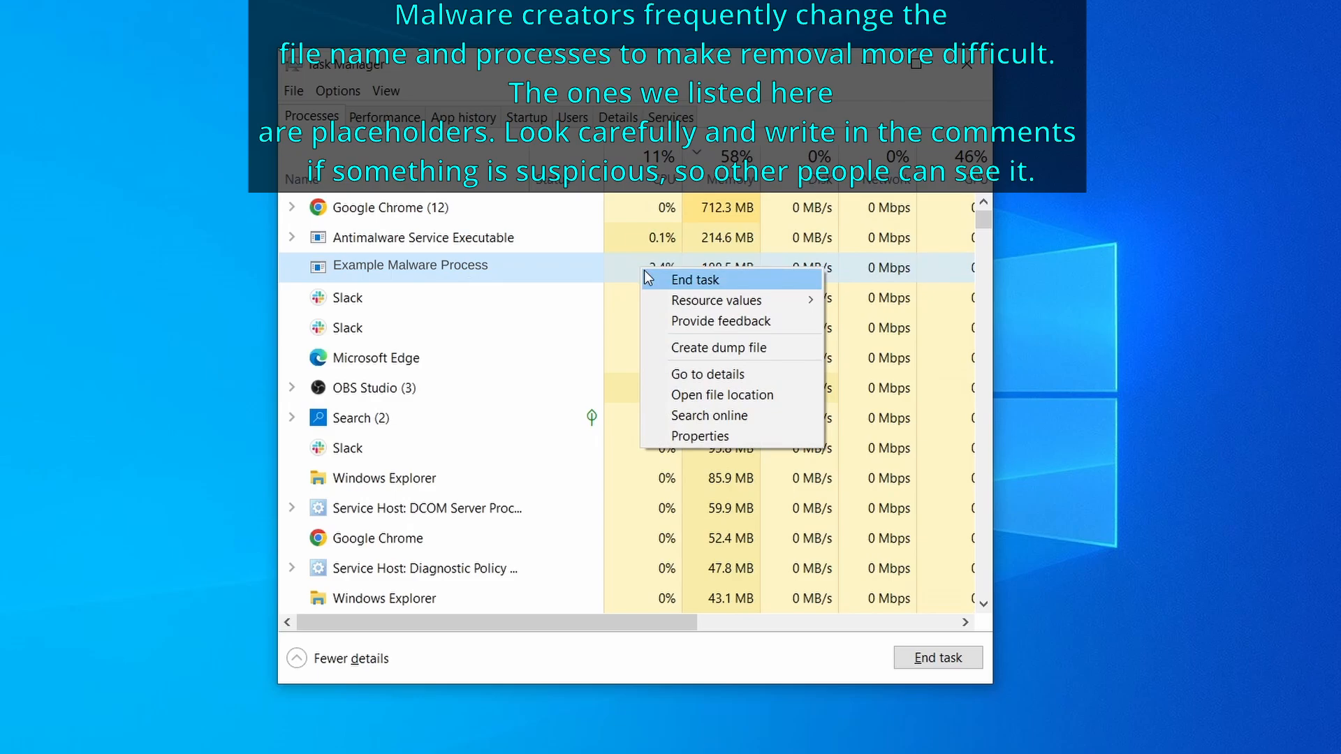
right_click(466, 217)
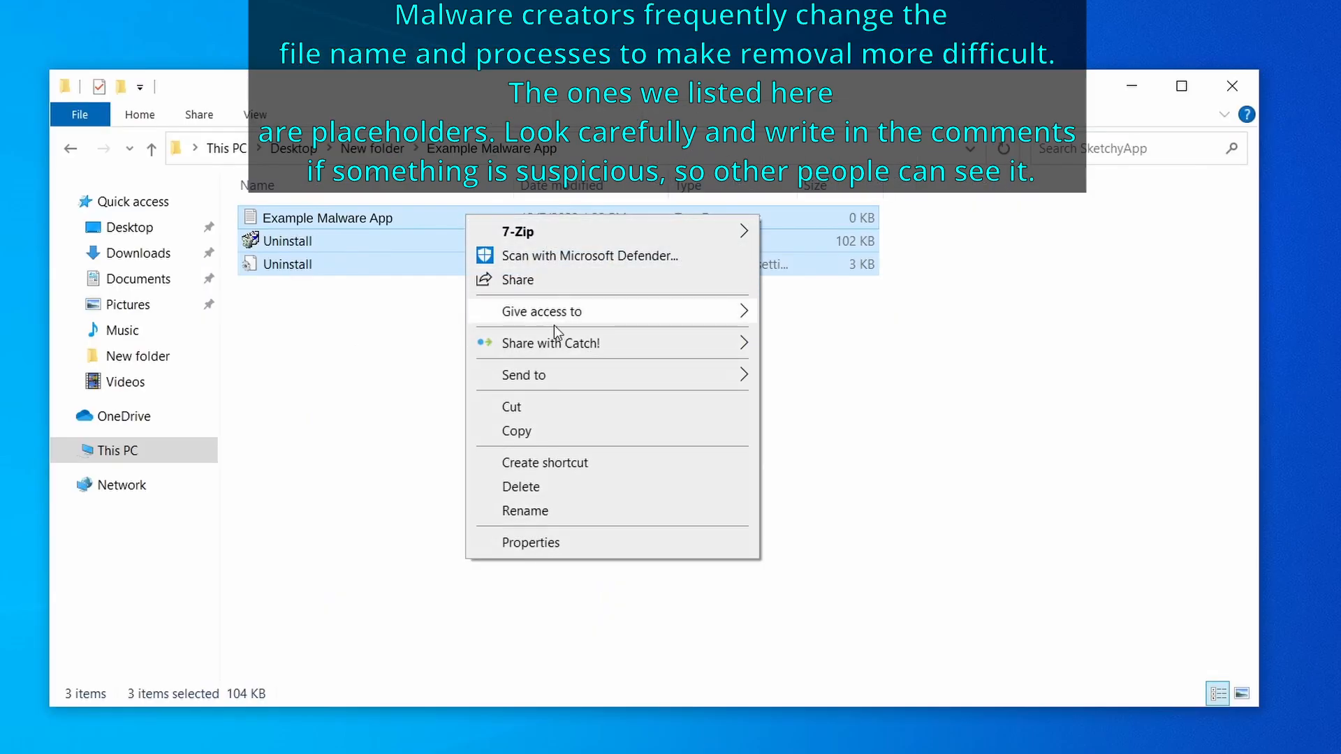
left_click(579, 484)
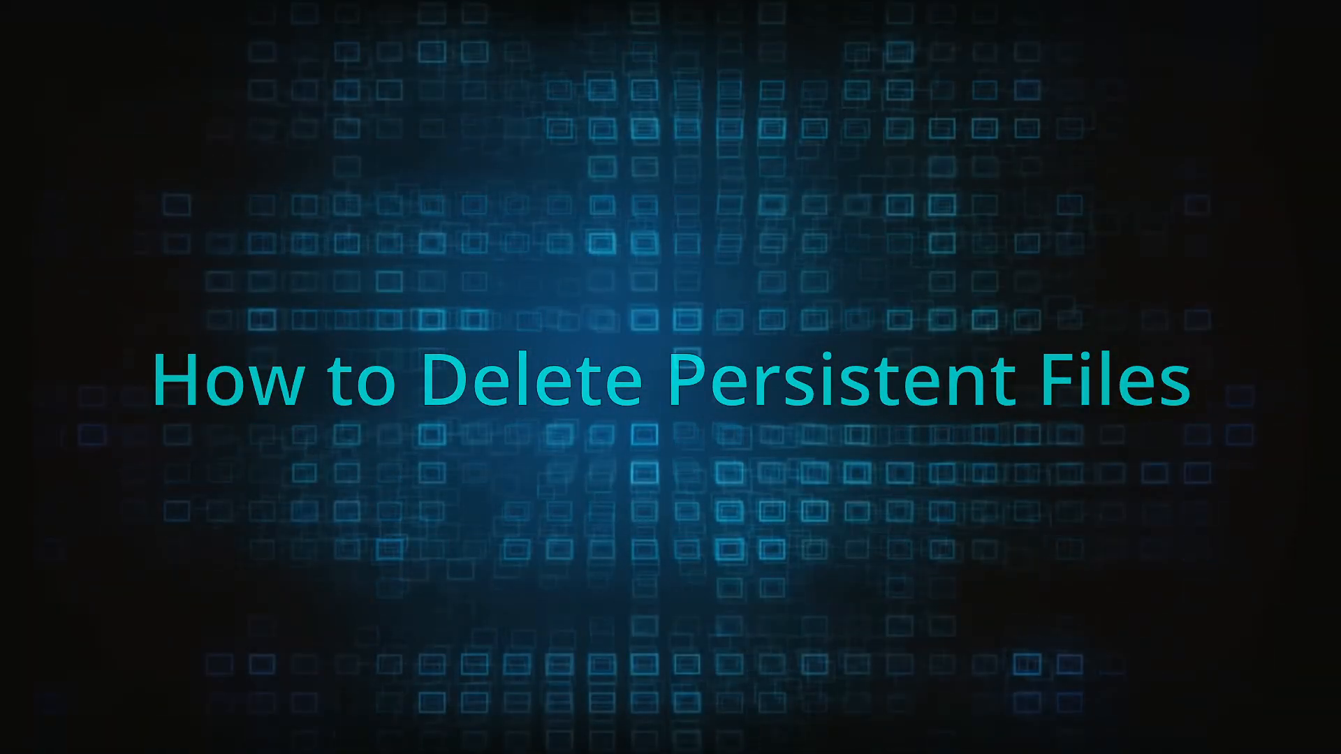
Try to delete the EXAMPLE_MALWARE_FOLDER folder in Program Files.
right_click(568, 320)
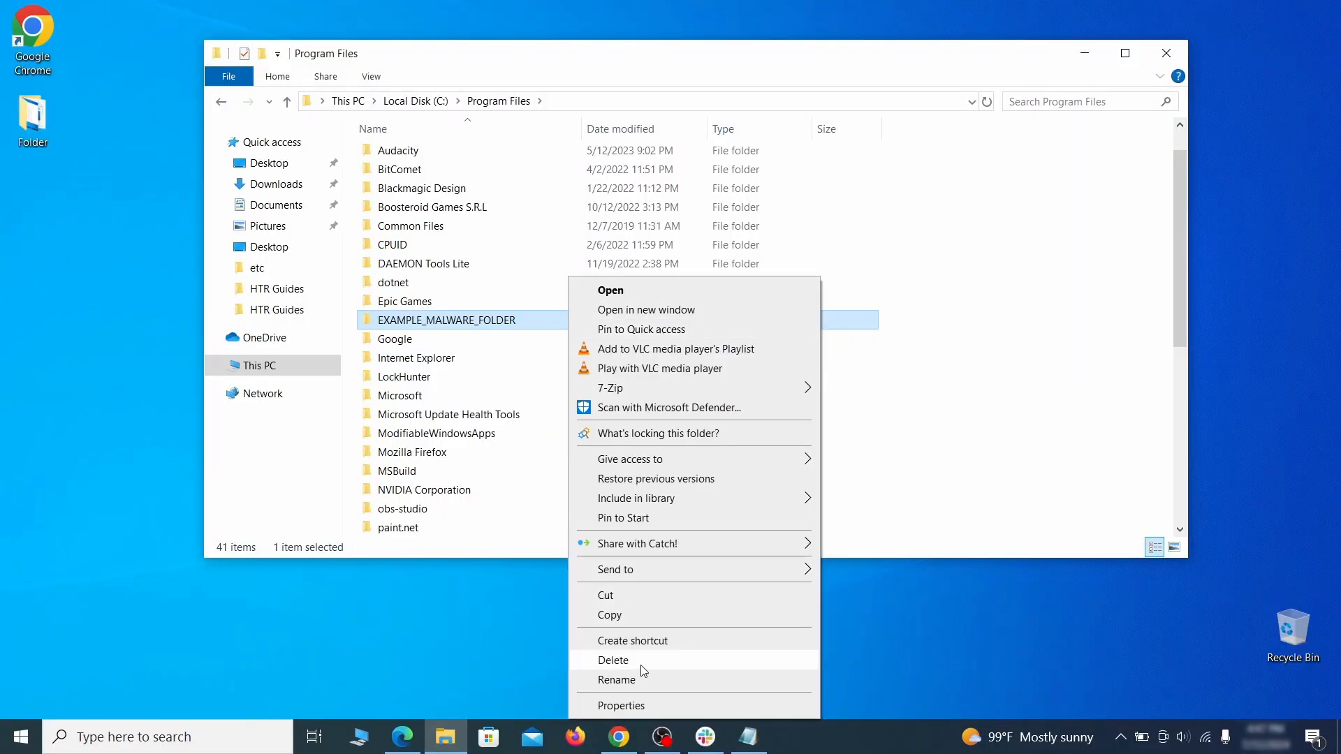
left_click(642, 665)
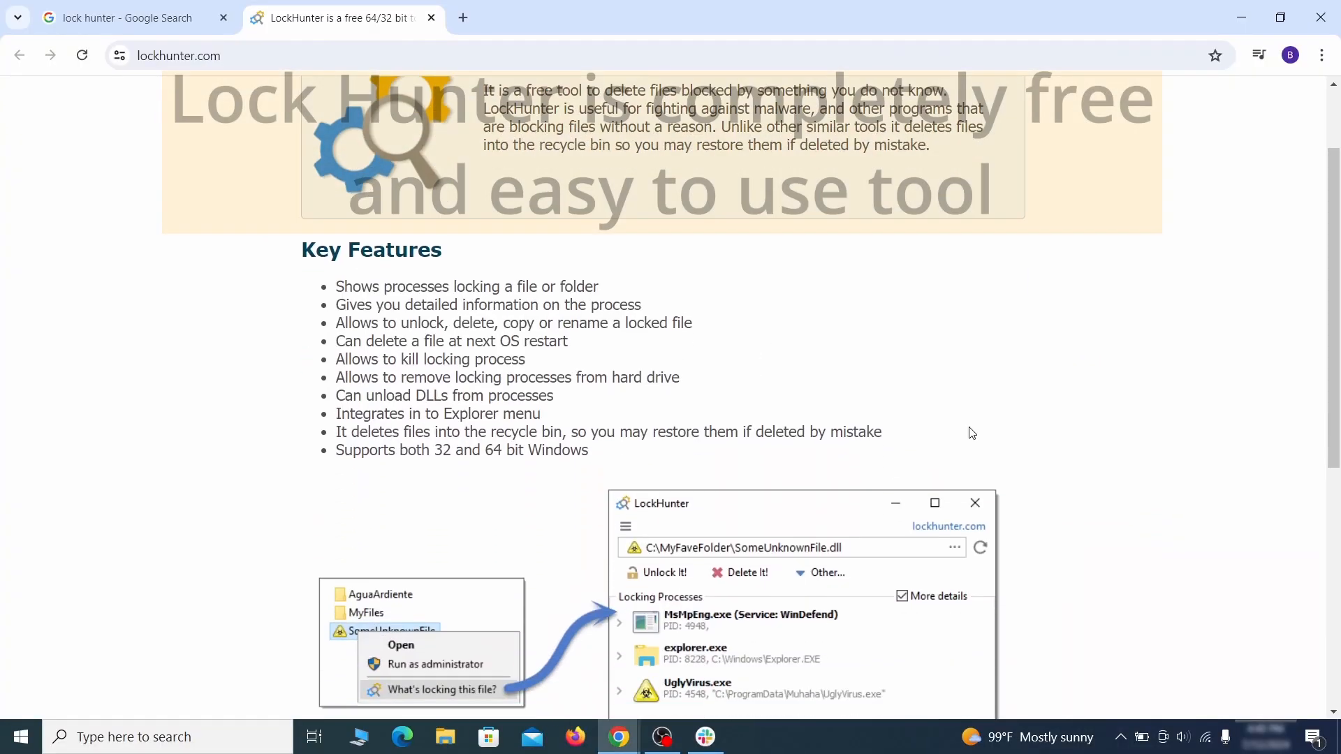
scroll(971, 433, "down", 5)
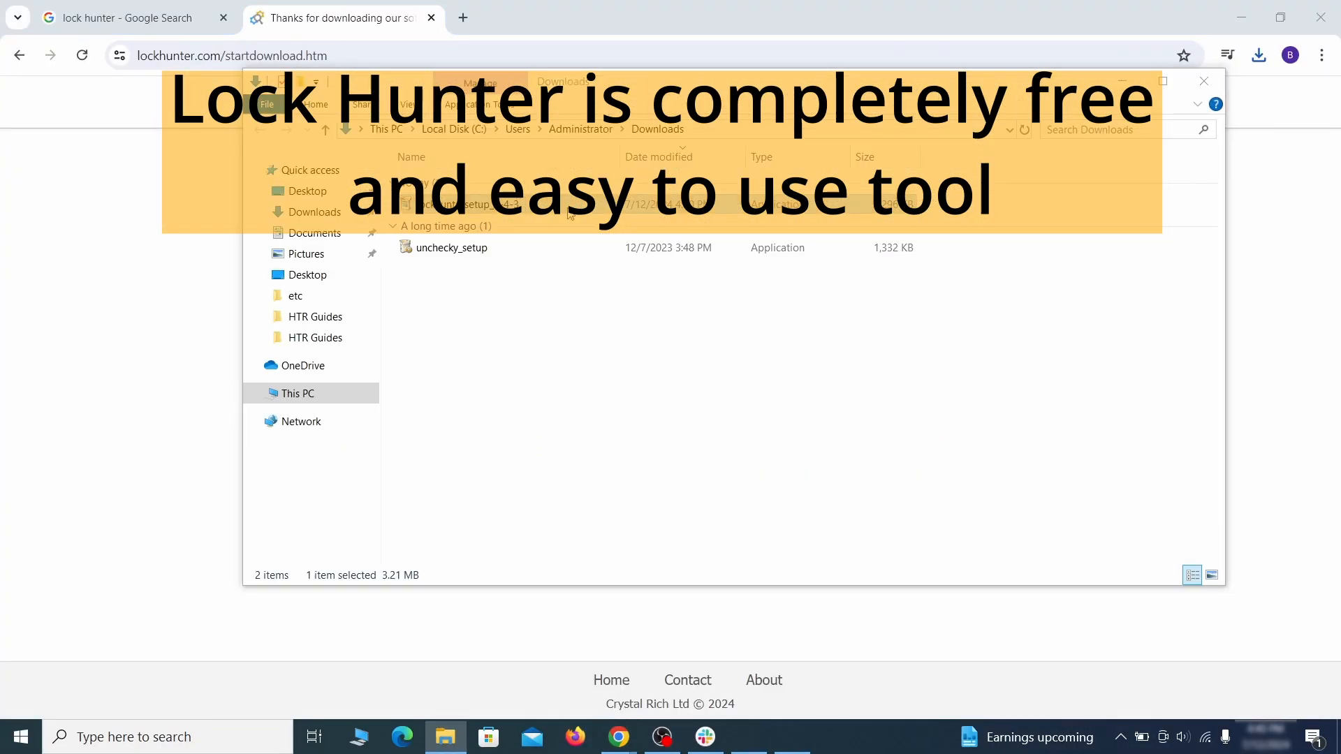
Download LockHunter from its website and run its installer through to installation.
double_click(567, 206)
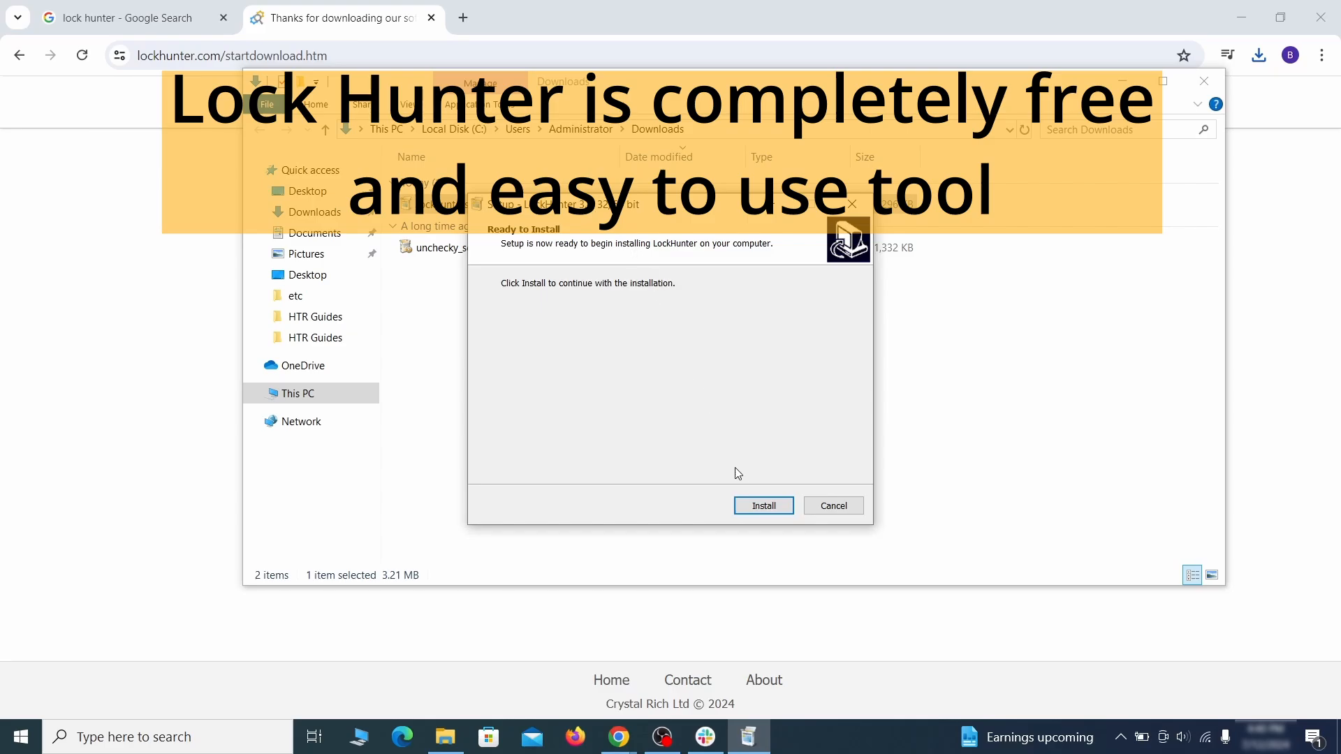
left_click(763, 505)
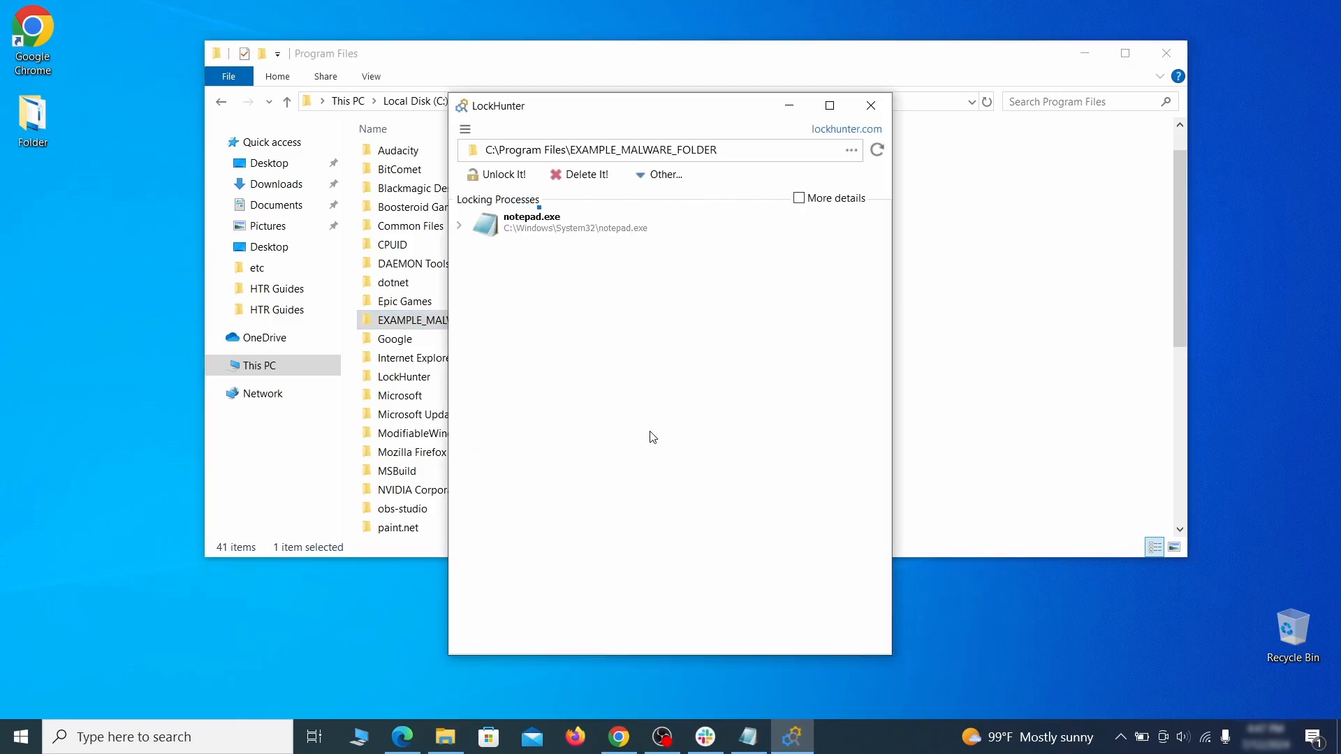
Delete the EXAMPLE_MALWARE_FOLDER folder with LockHunter's Delete It, confirm the warning, and close LockHunter.
left_click(598, 181)
left_click(738, 436)
left_click(870, 106)
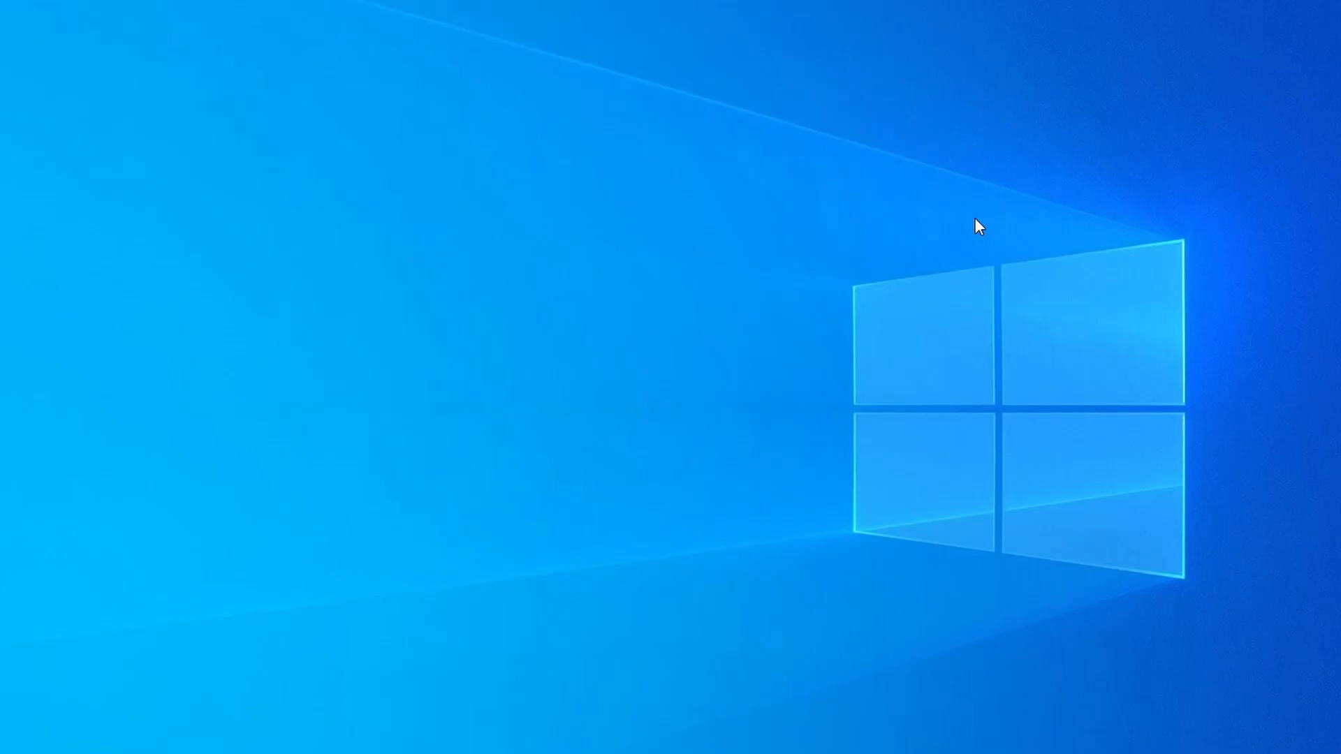
Open Task Manager with more details, sort processes by memory, and scroll to check for Example Malware App.
key("ctrl+shift+Escape")
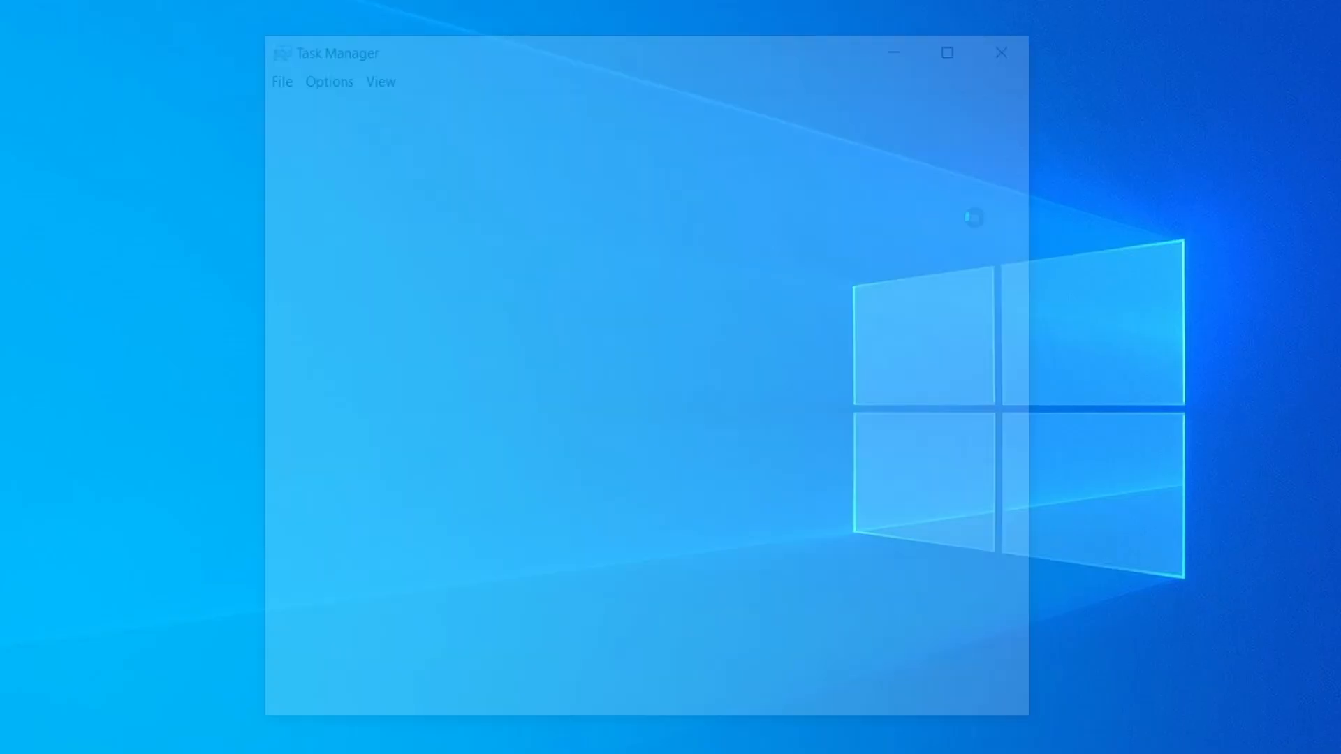
left_click(652, 162)
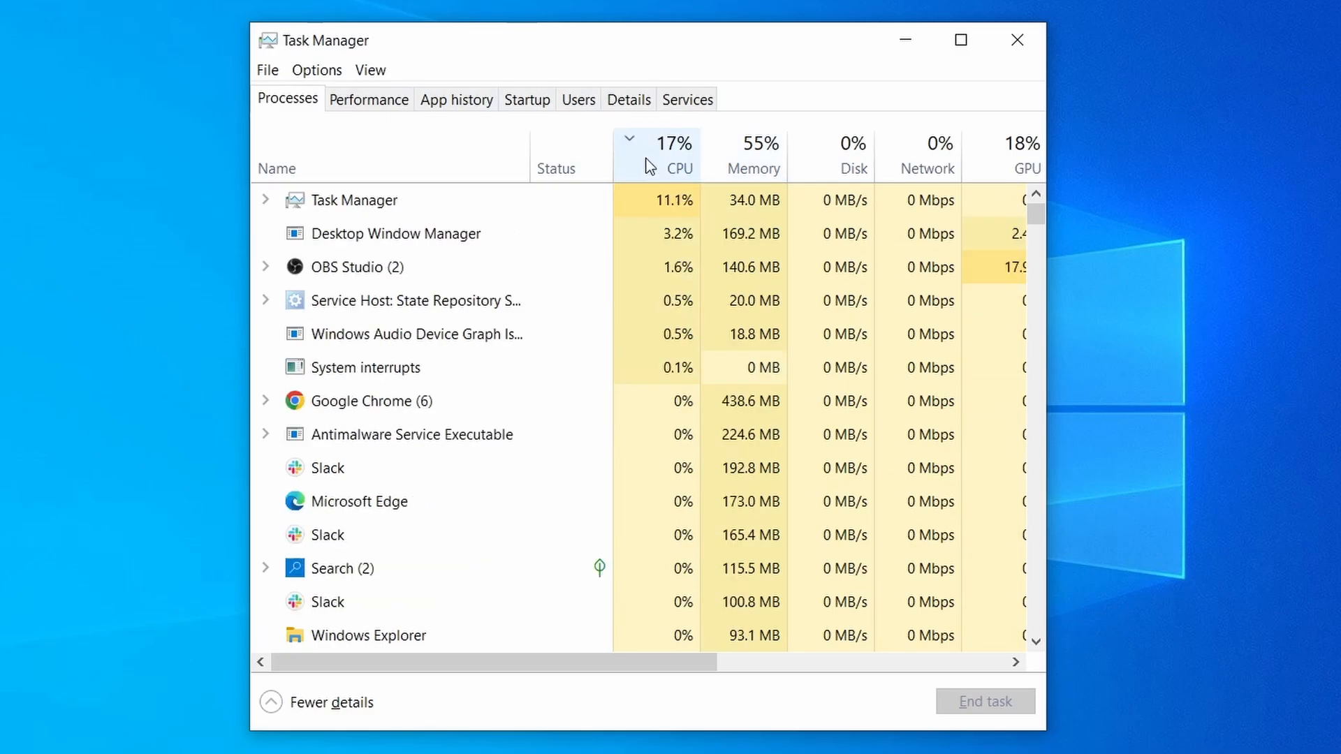
left_click(761, 152)
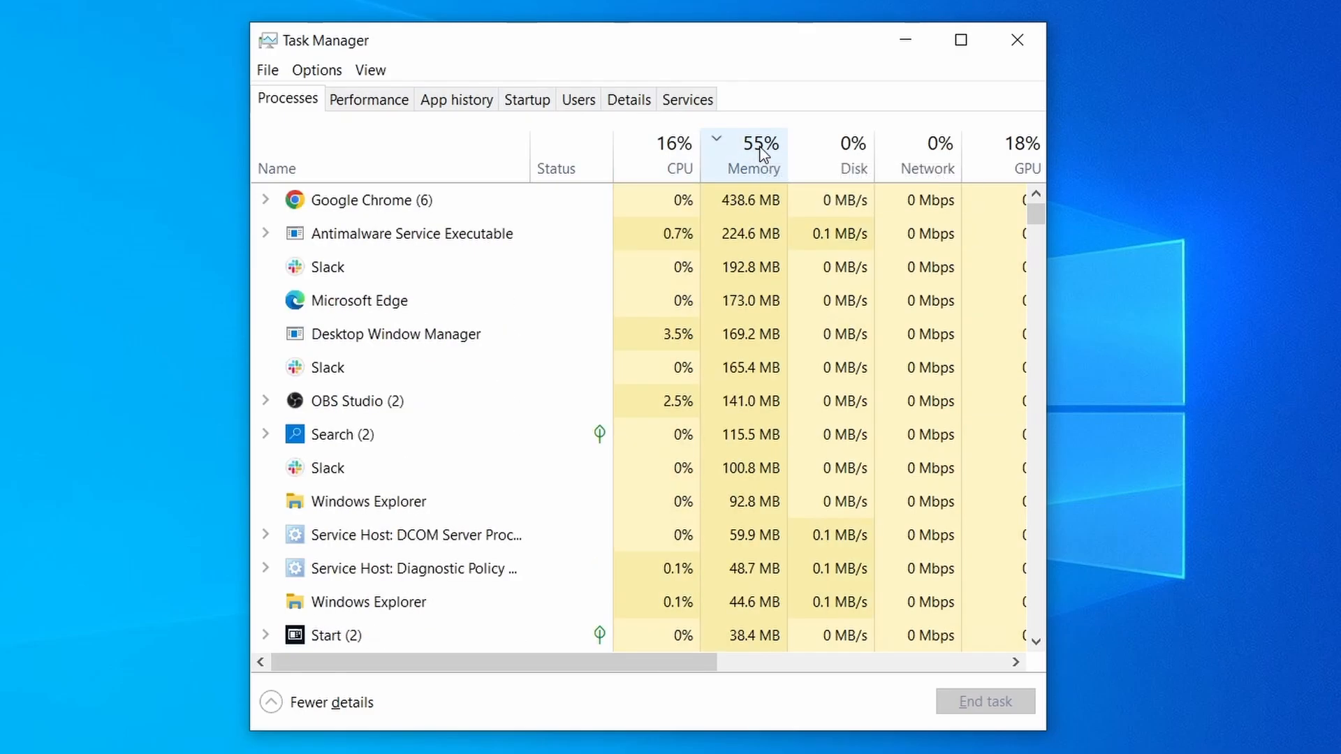
scroll(583, 471, "down", 2)
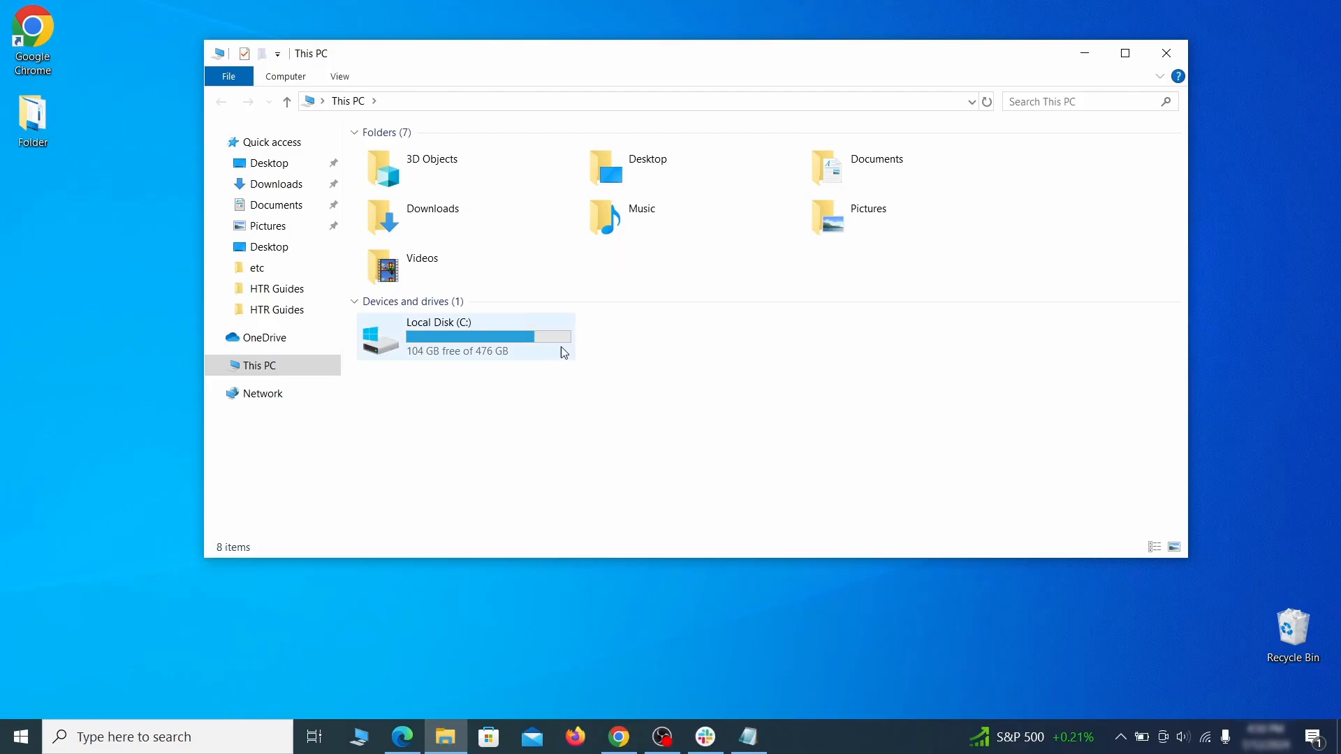
Browse to the user's AppData\Roaming folder and try to delete EXAMPLE_SUSPICIOUS_FOLDER, cancelling the folder-in-use message.
double_click(560, 346)
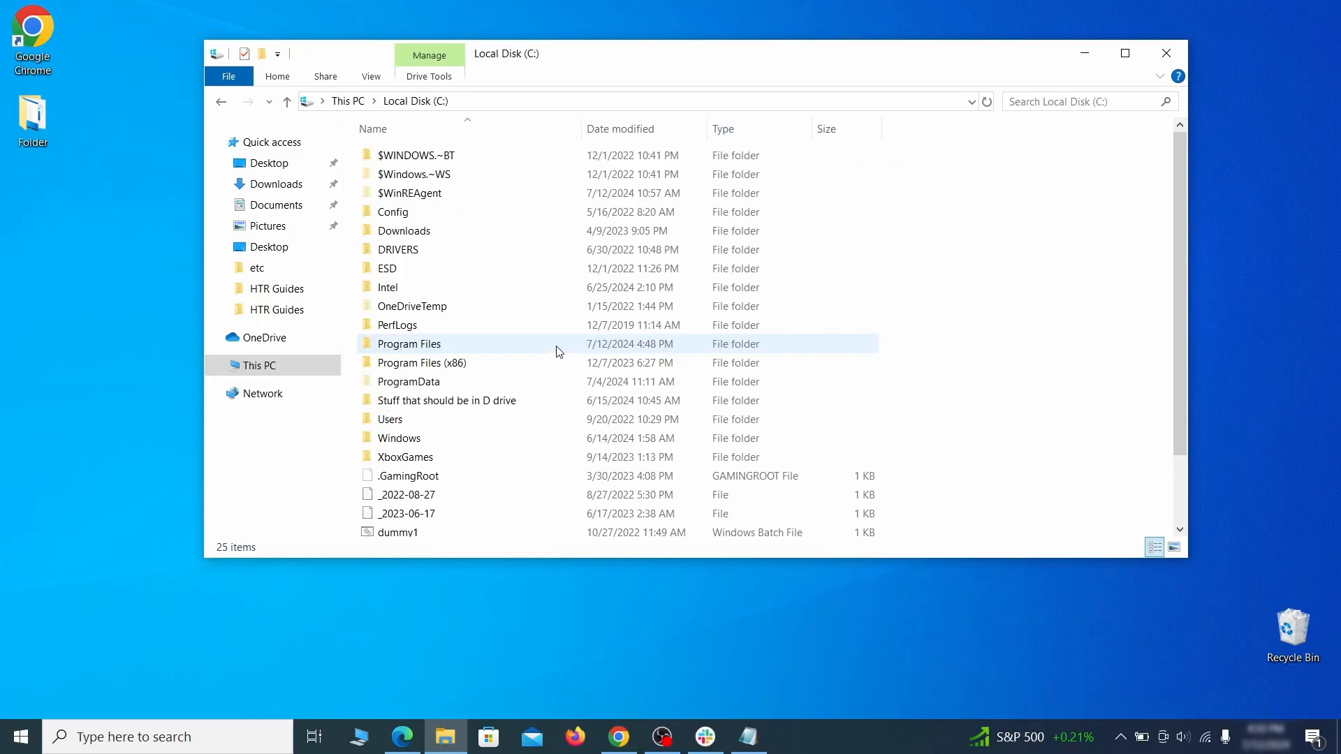
double_click(427, 421)
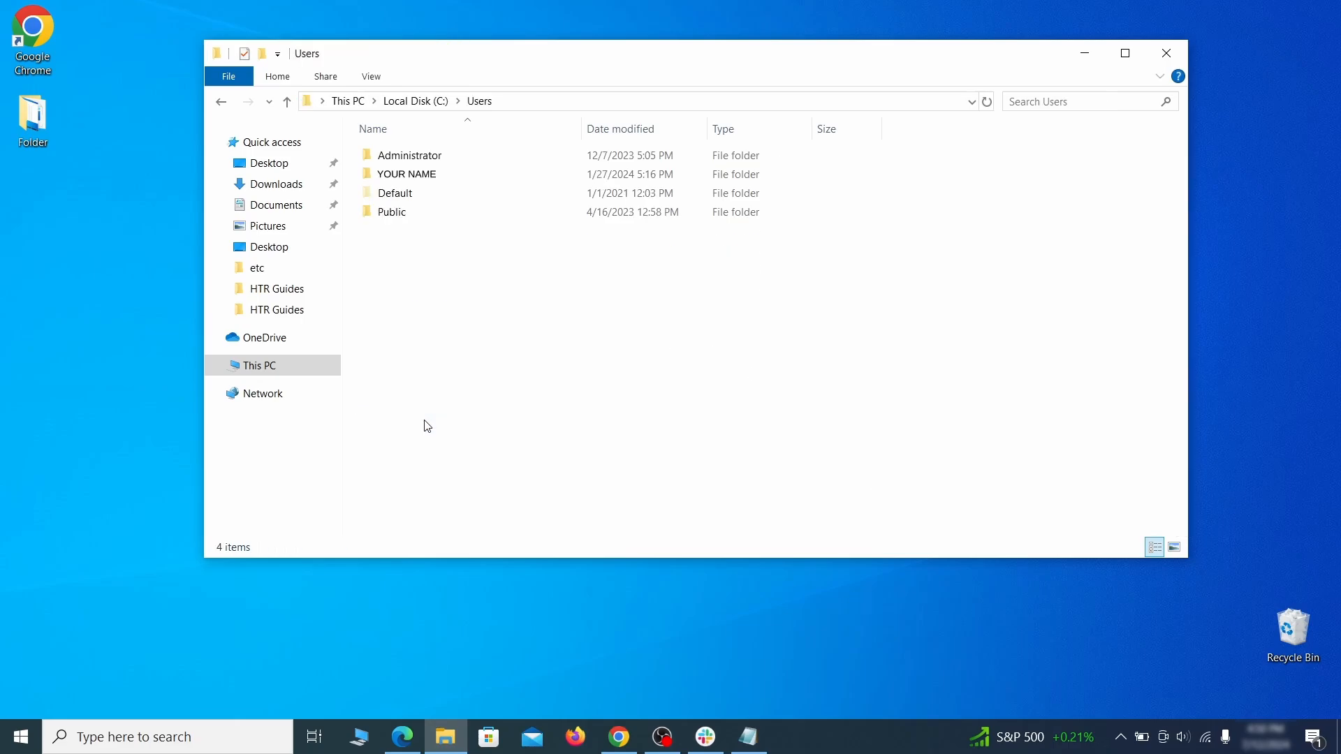
double_click(565, 180)
double_click(555, 249)
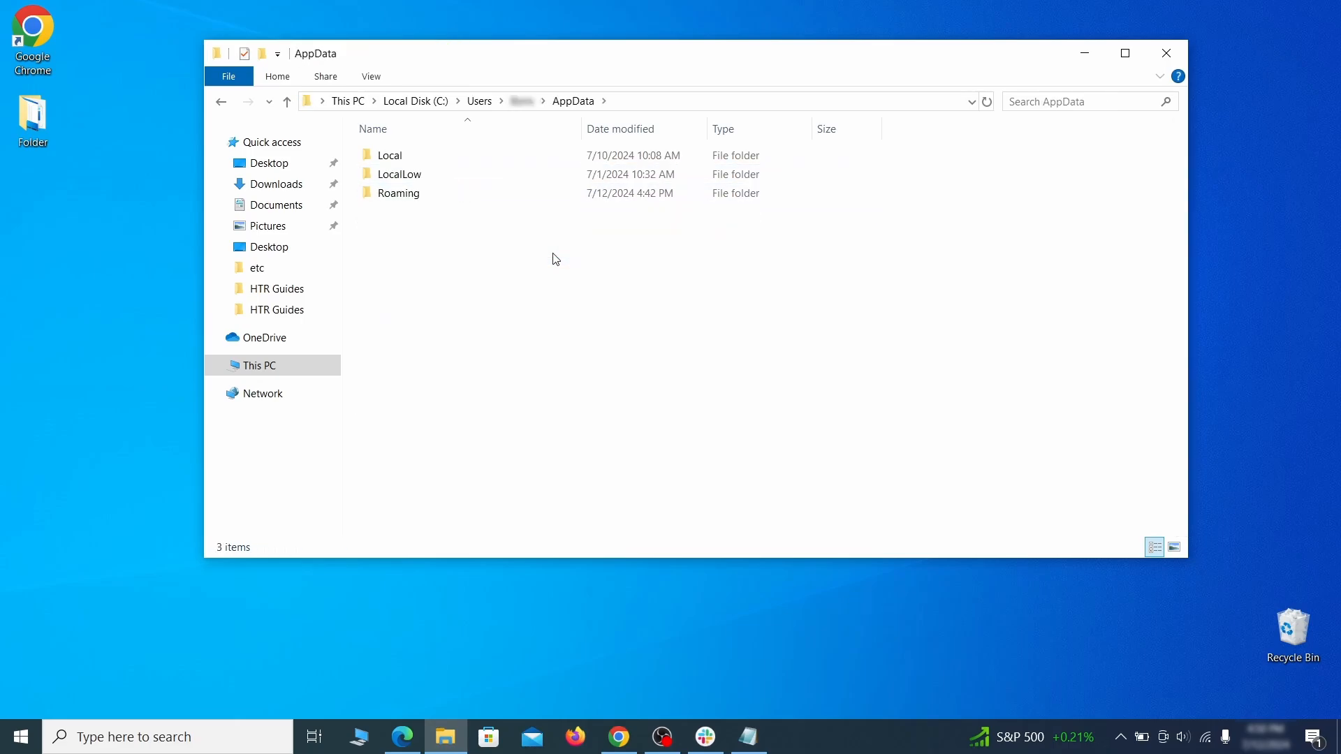
double_click(550, 196)
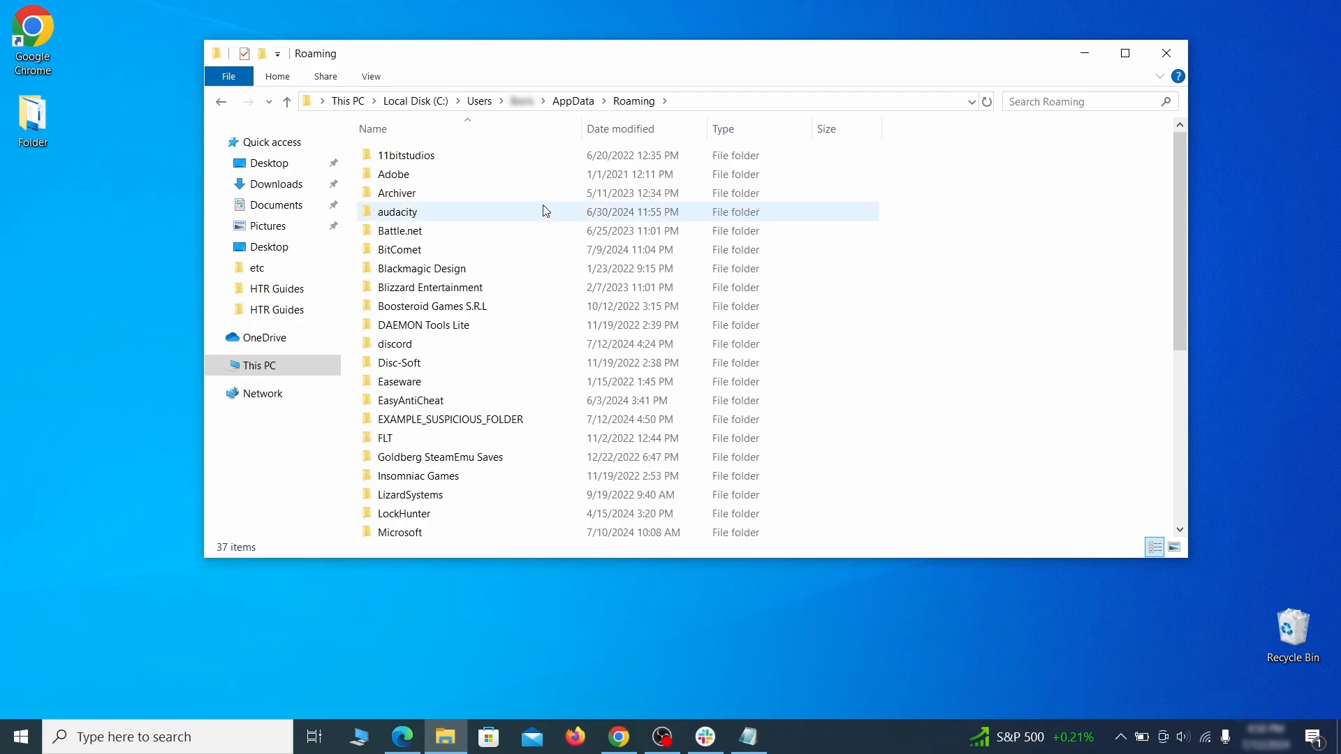
scroll(537, 251, "down", 1)
scroll(536, 250, "down", 1)
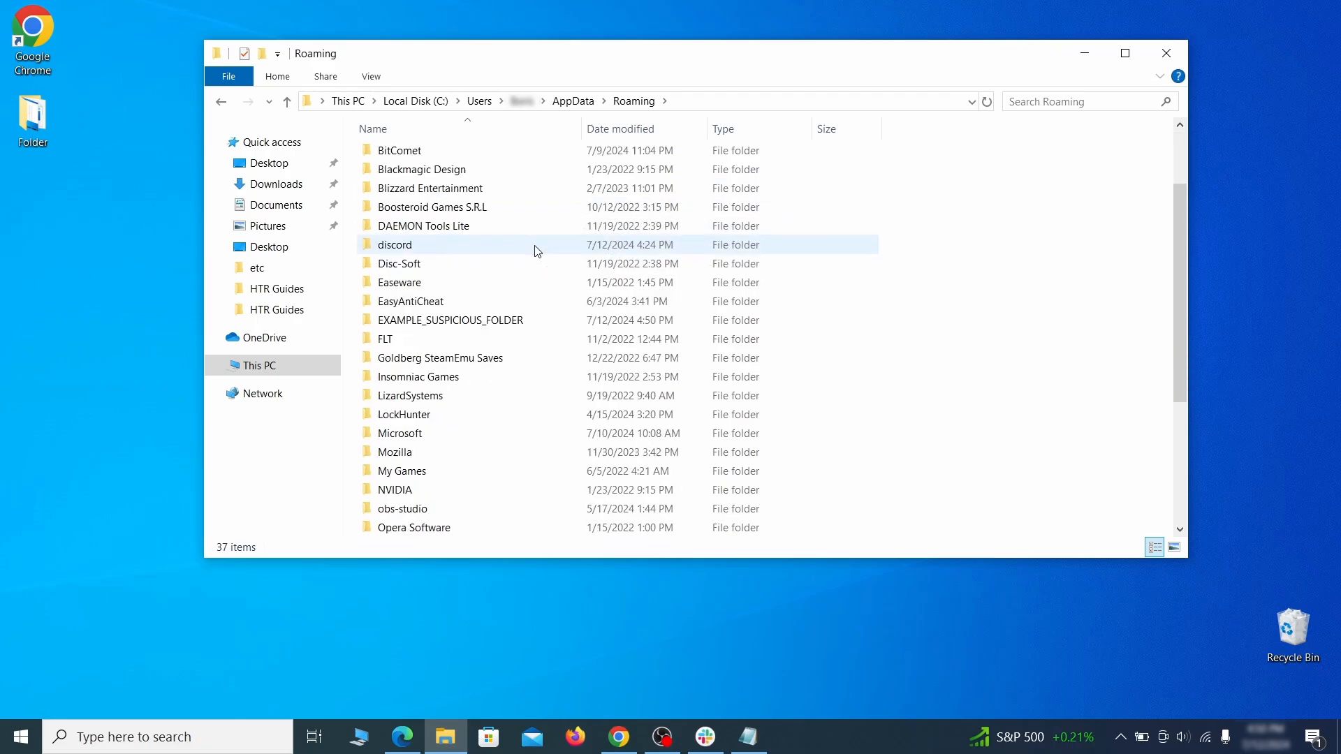
left_click(552, 325)
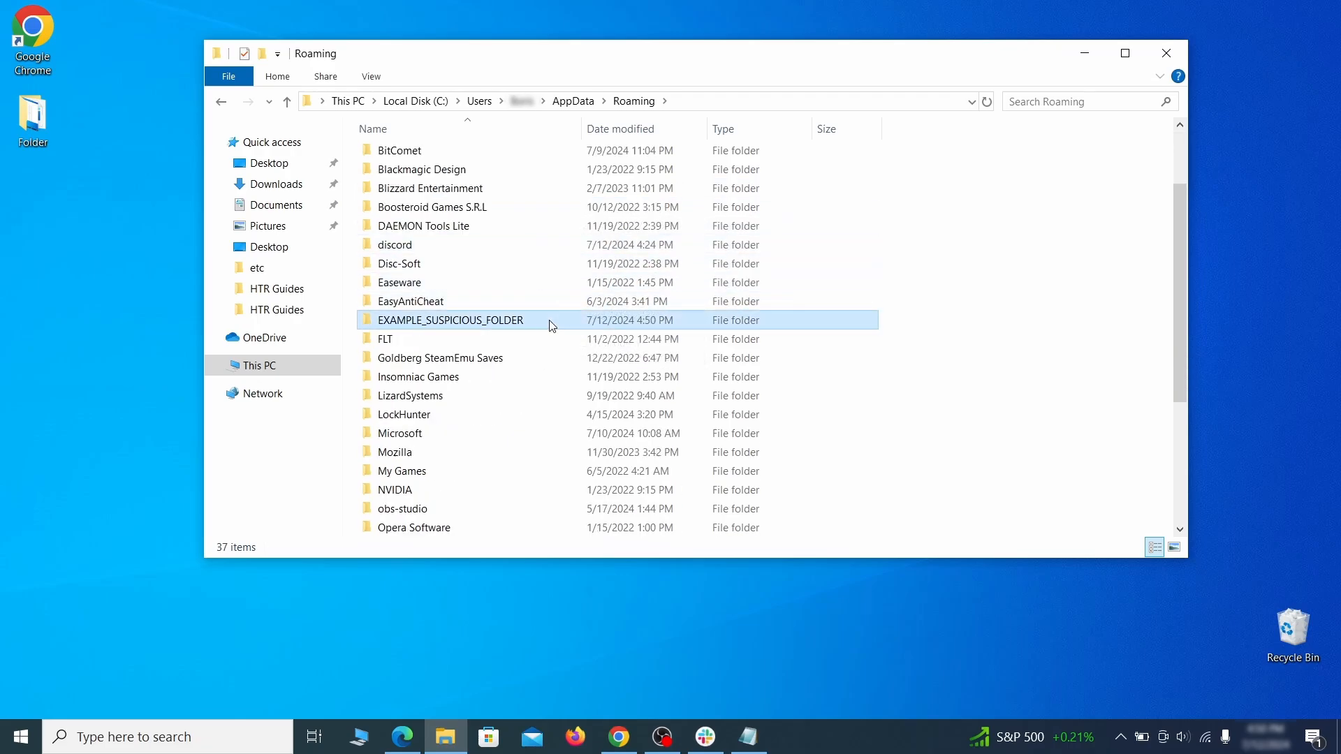
right_click(598, 323)
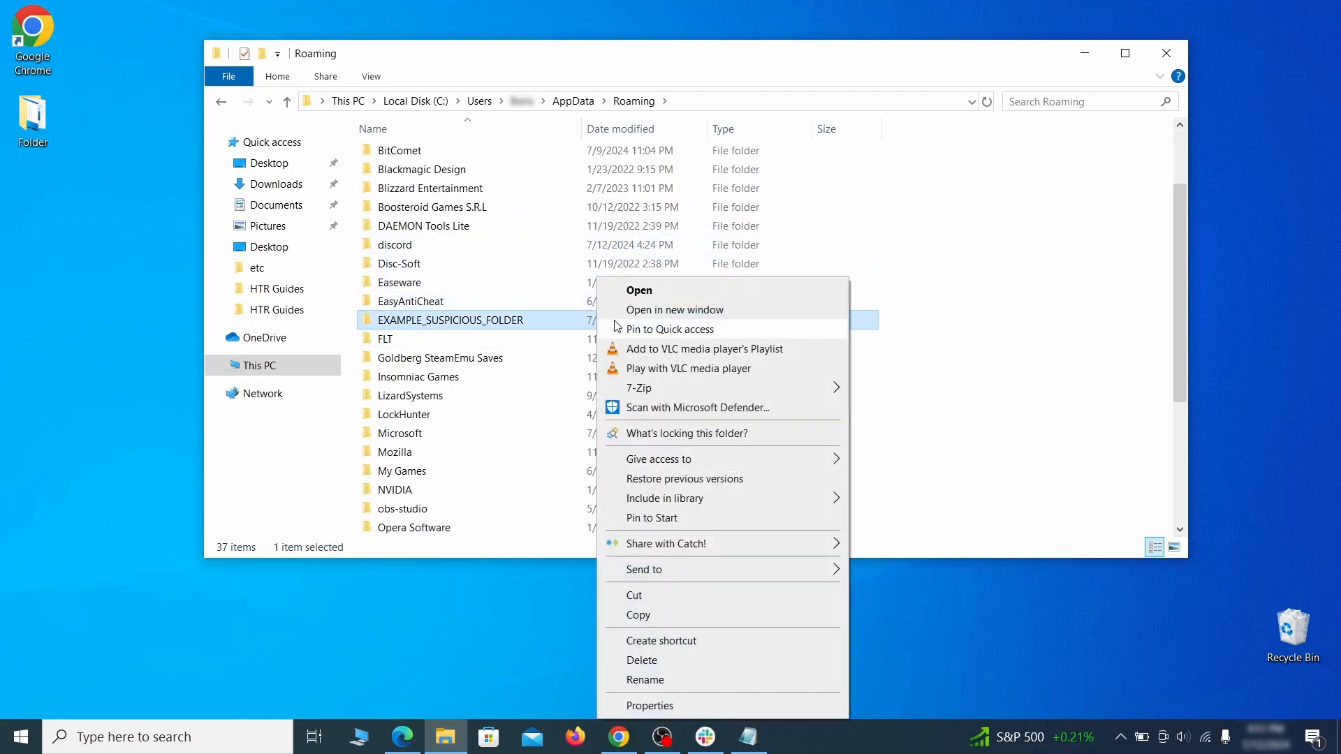
left_click(662, 664)
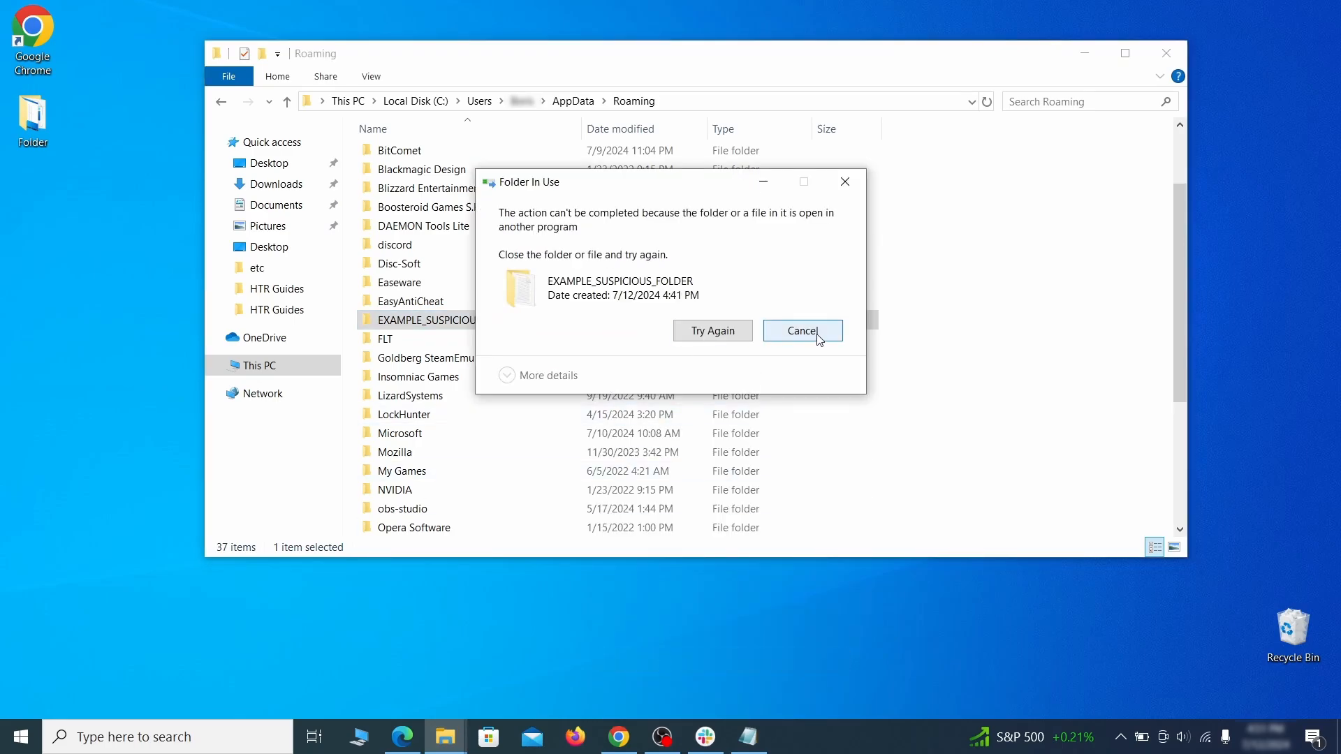
key("Escape")
Delete EXAMPLE_SUSPICIOUS_FOLDER using LockHunter's What's locking this folder, accepting the unlock warning.
right_click(568, 320)
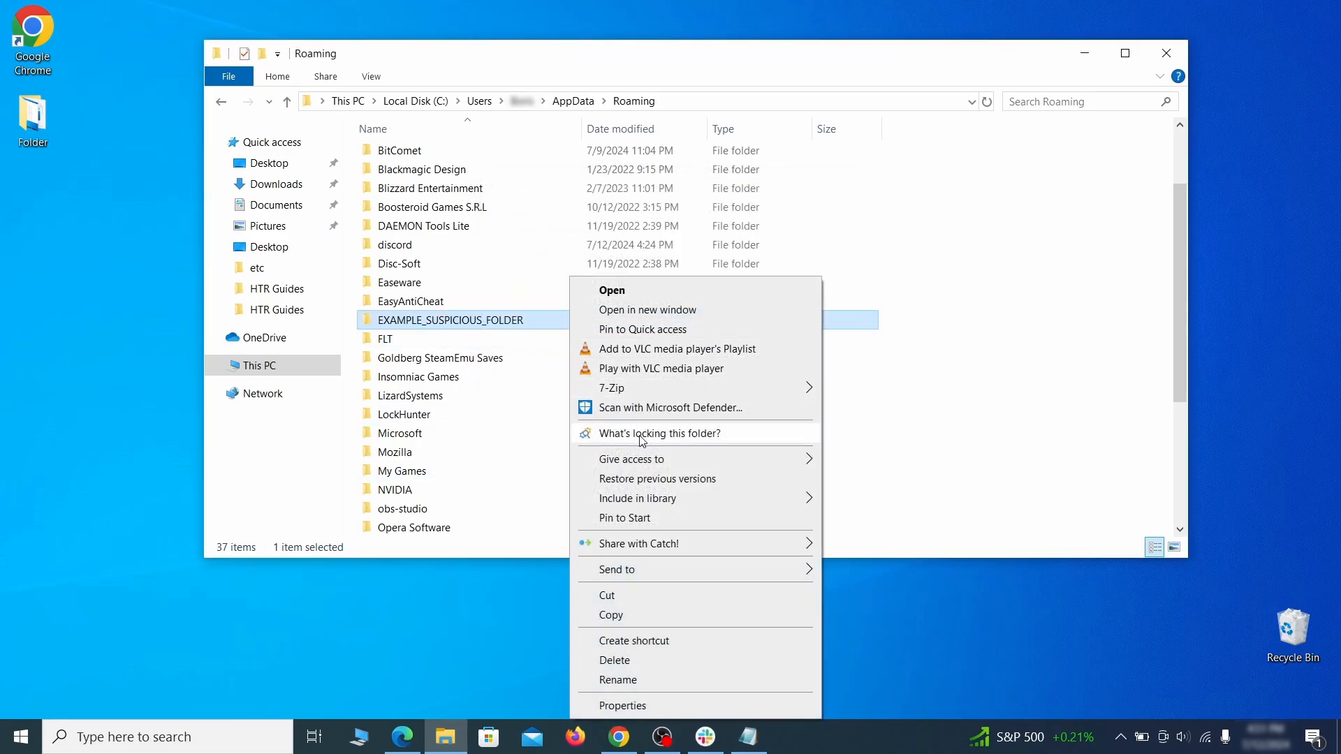
left_click(614, 432)
left_click(603, 183)
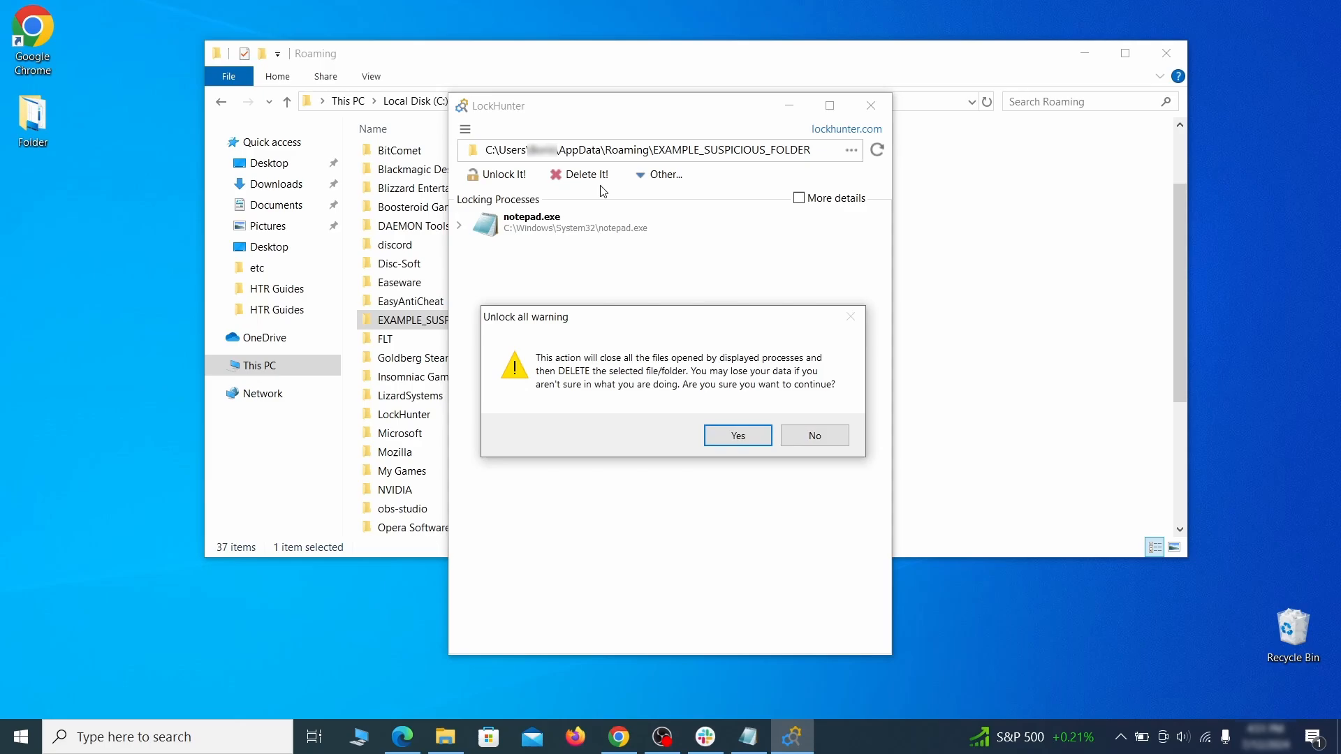
left_click(726, 437)
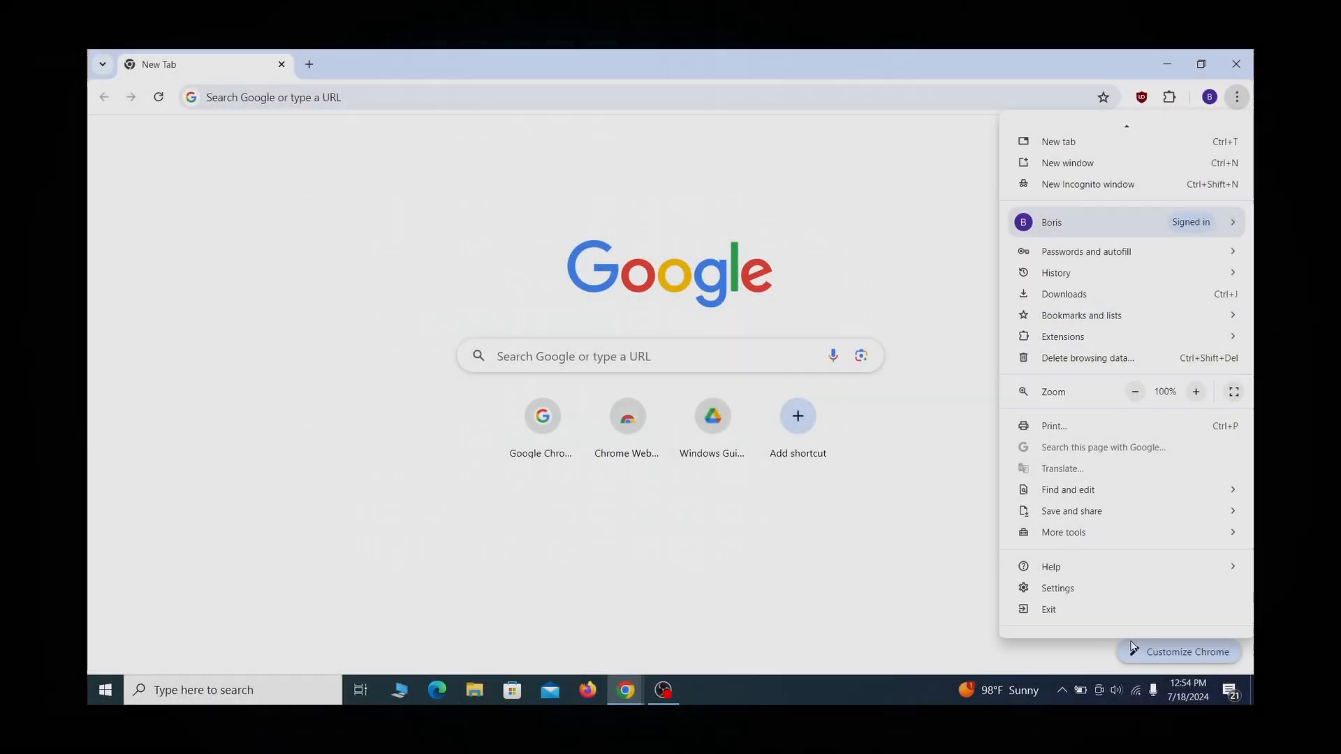
Exit Chrome and open Edit group policy from the Start search.
left_click(1103, 620)
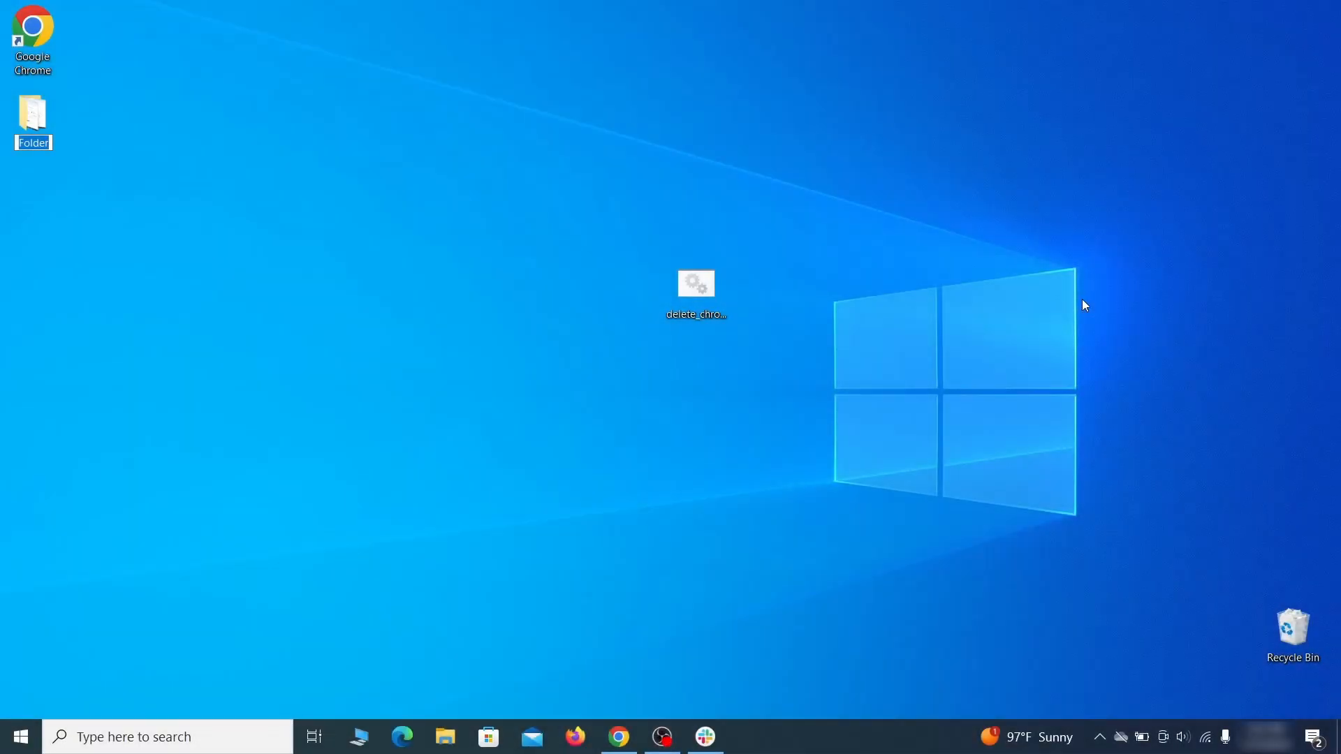
key("super")
type("edit group policy")
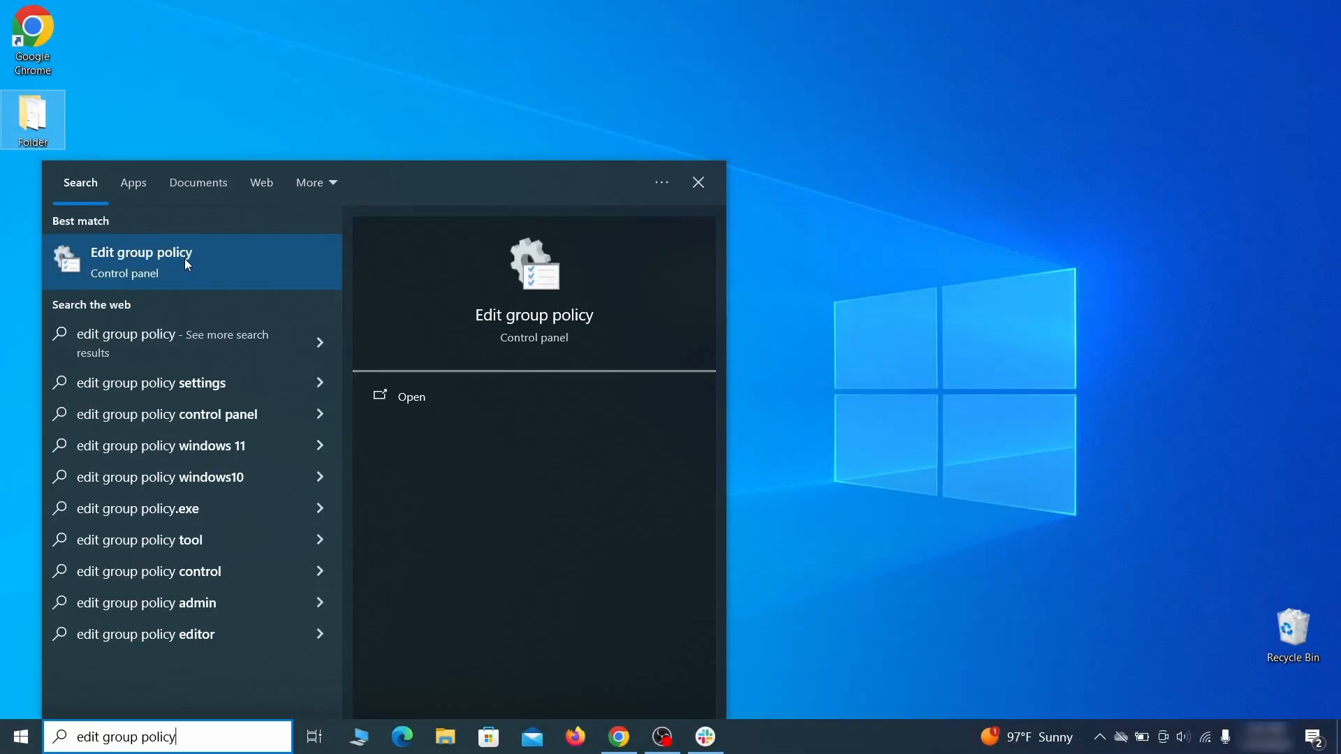
left_click(180, 262)
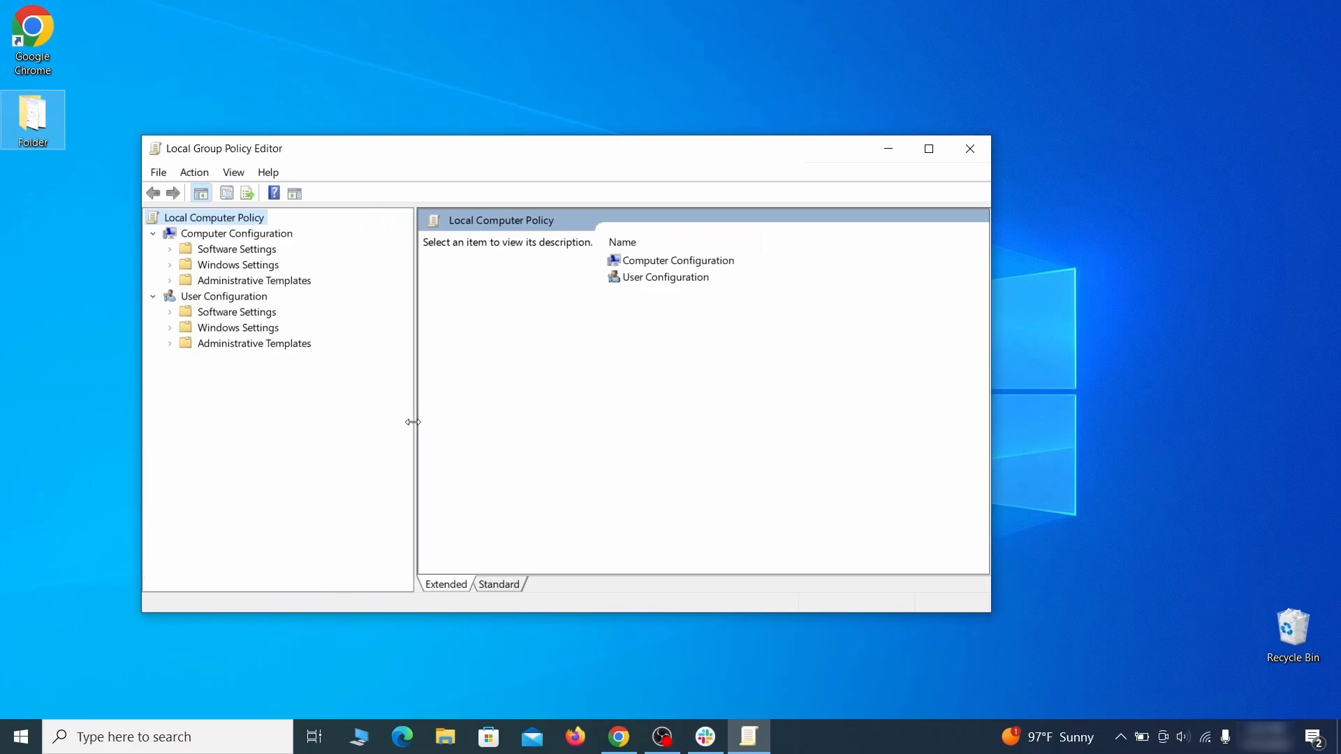
Remove the chrome policy template from Computer Configuration's Administrative Templates and close the Local Group Policy Editor.
left_click(222, 236)
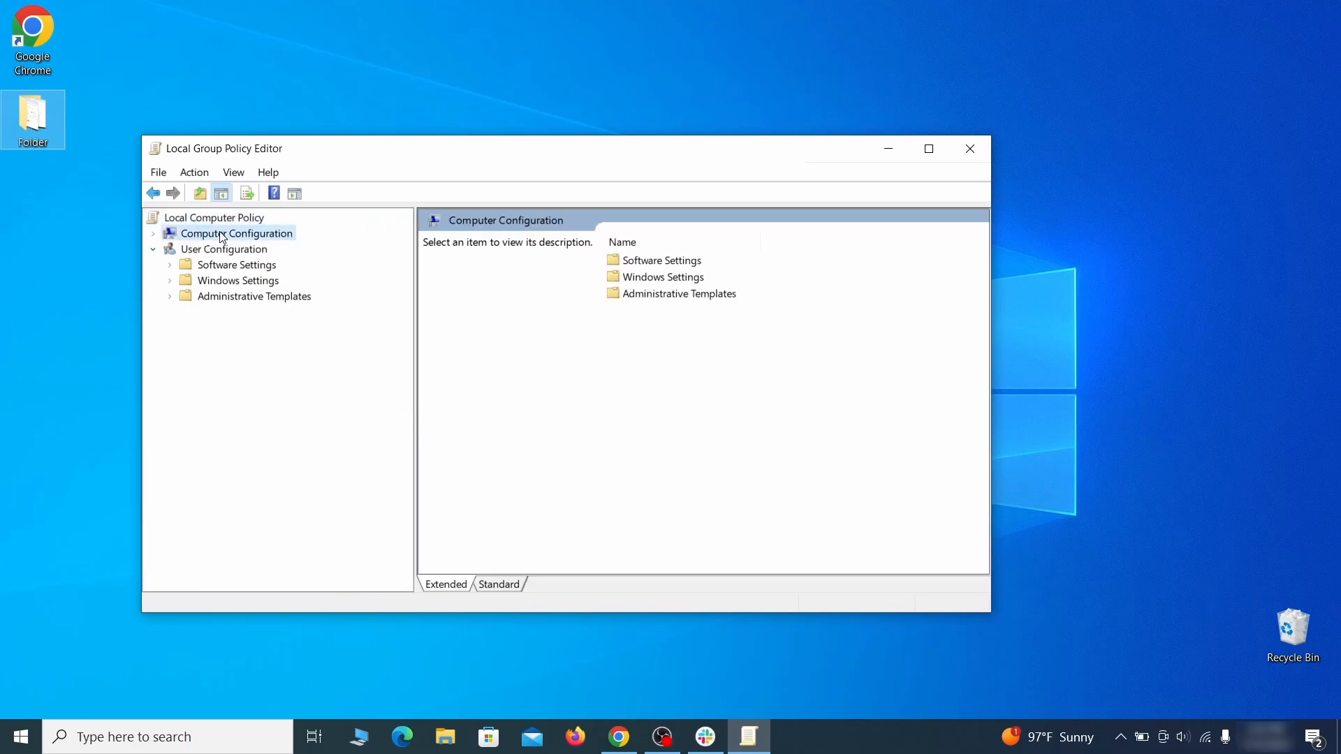
left_click(297, 282)
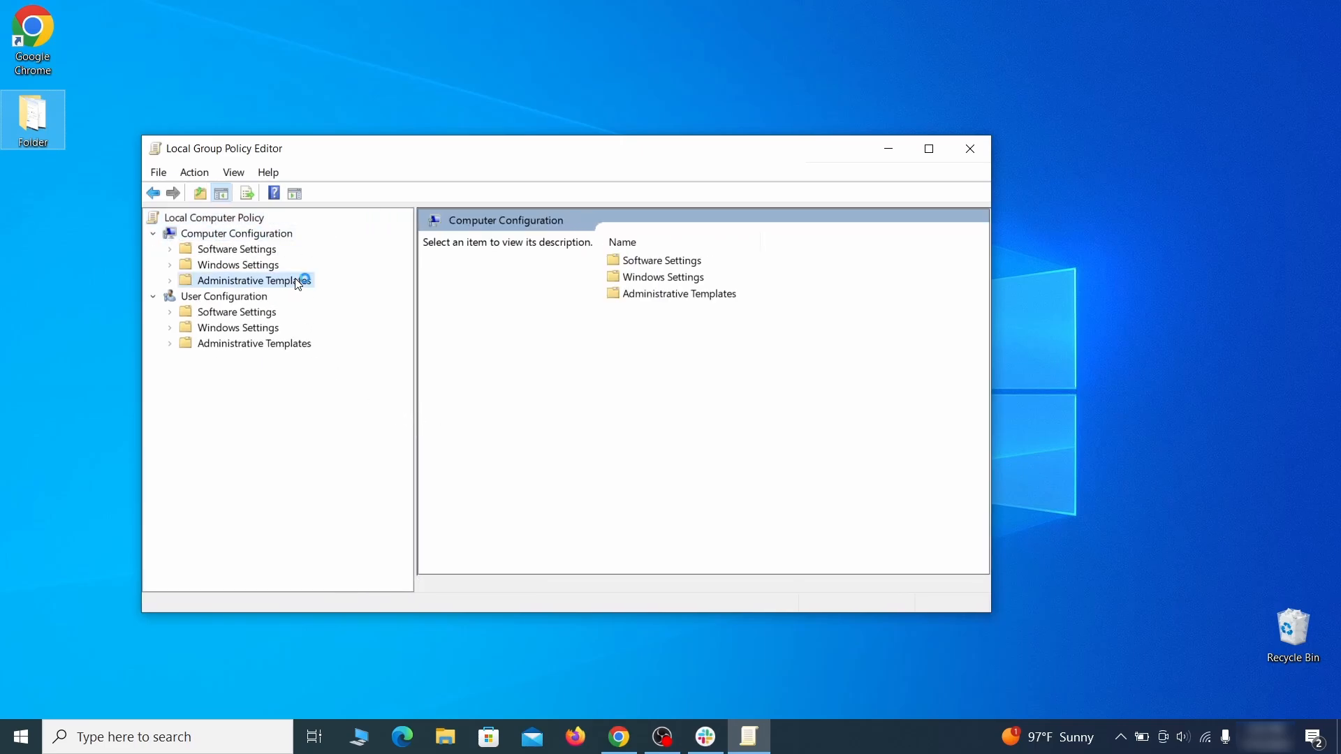
right_click(298, 280)
left_click(428, 292)
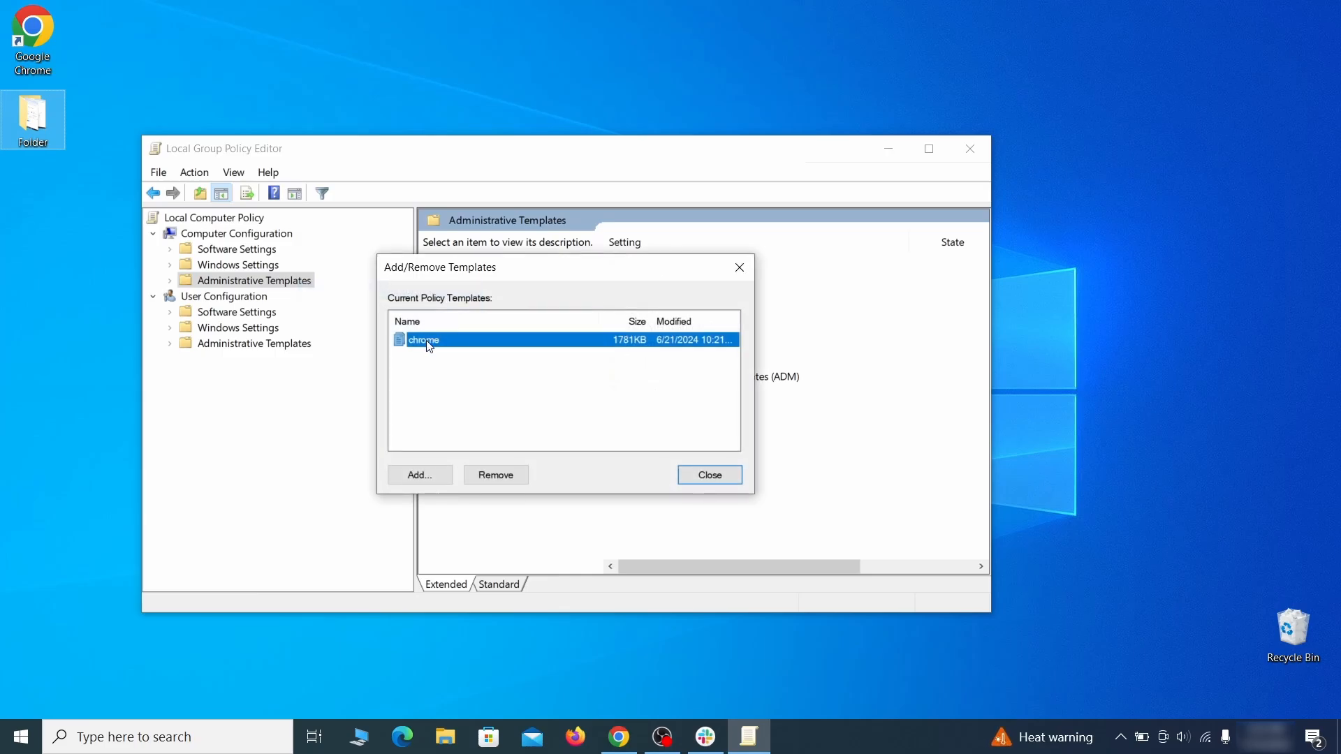
left_click(509, 476)
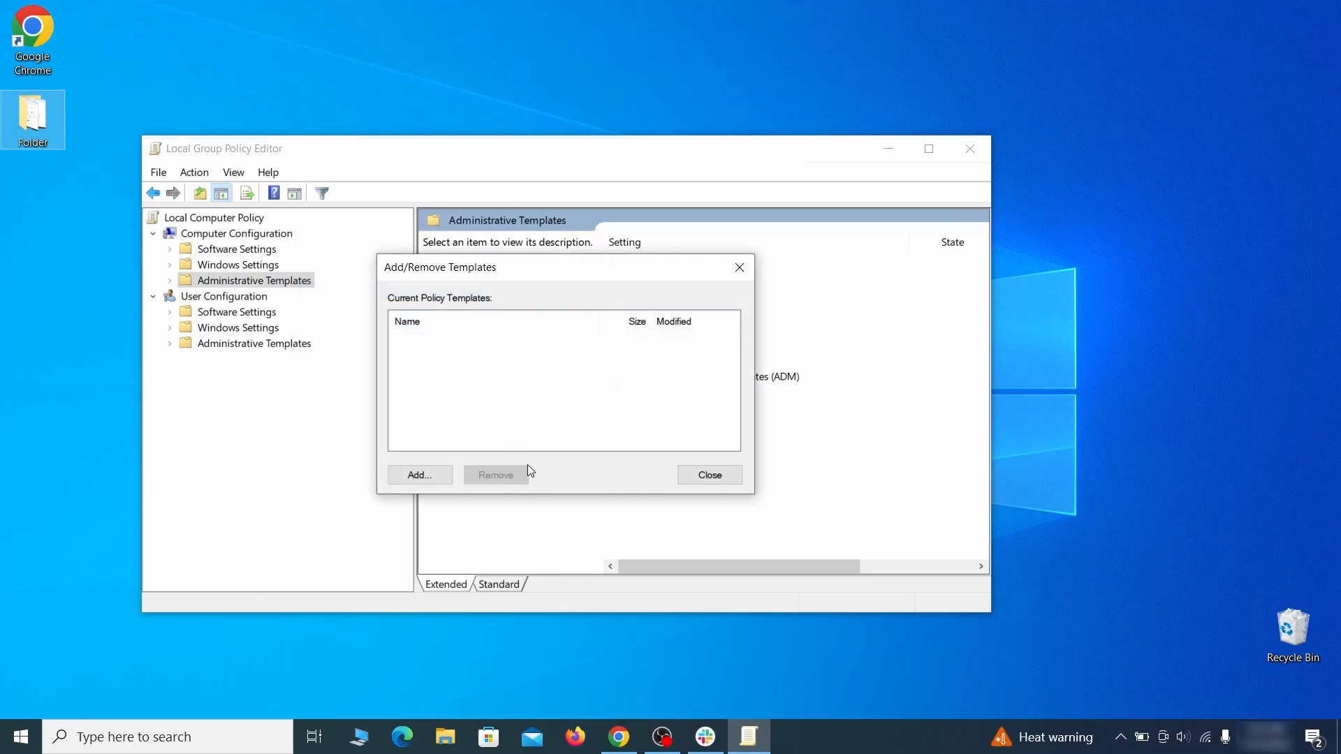
left_click(721, 472)
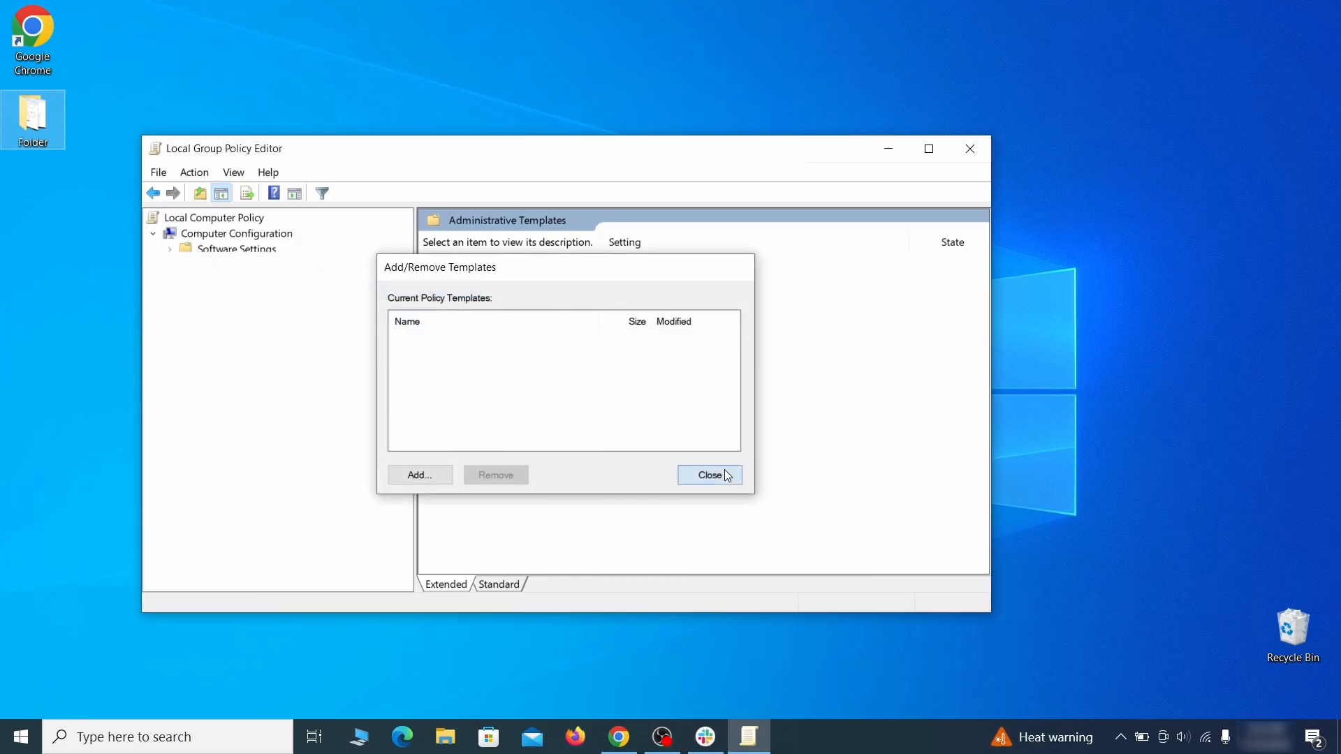
left_click(971, 149)
Restart the computer from the Start menu's power options.
left_click(21, 737)
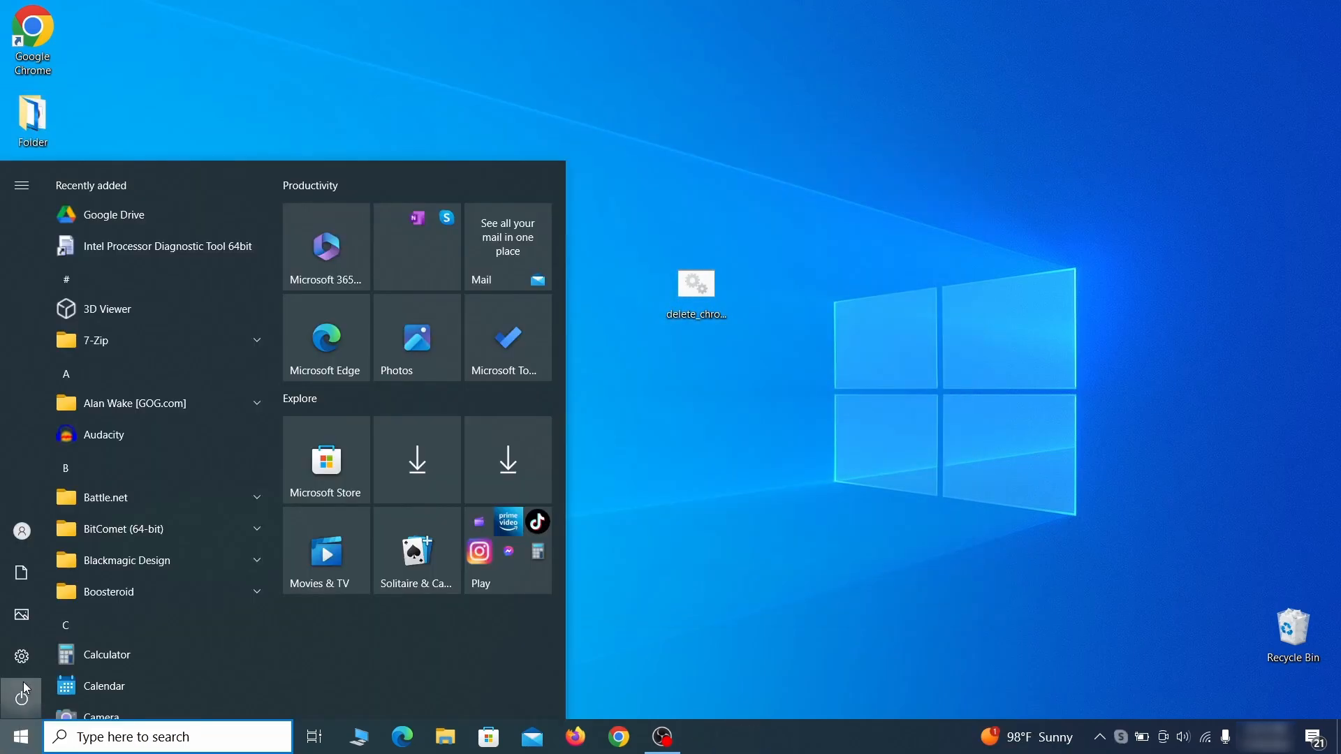
left_click(22, 695)
left_click(120, 653)
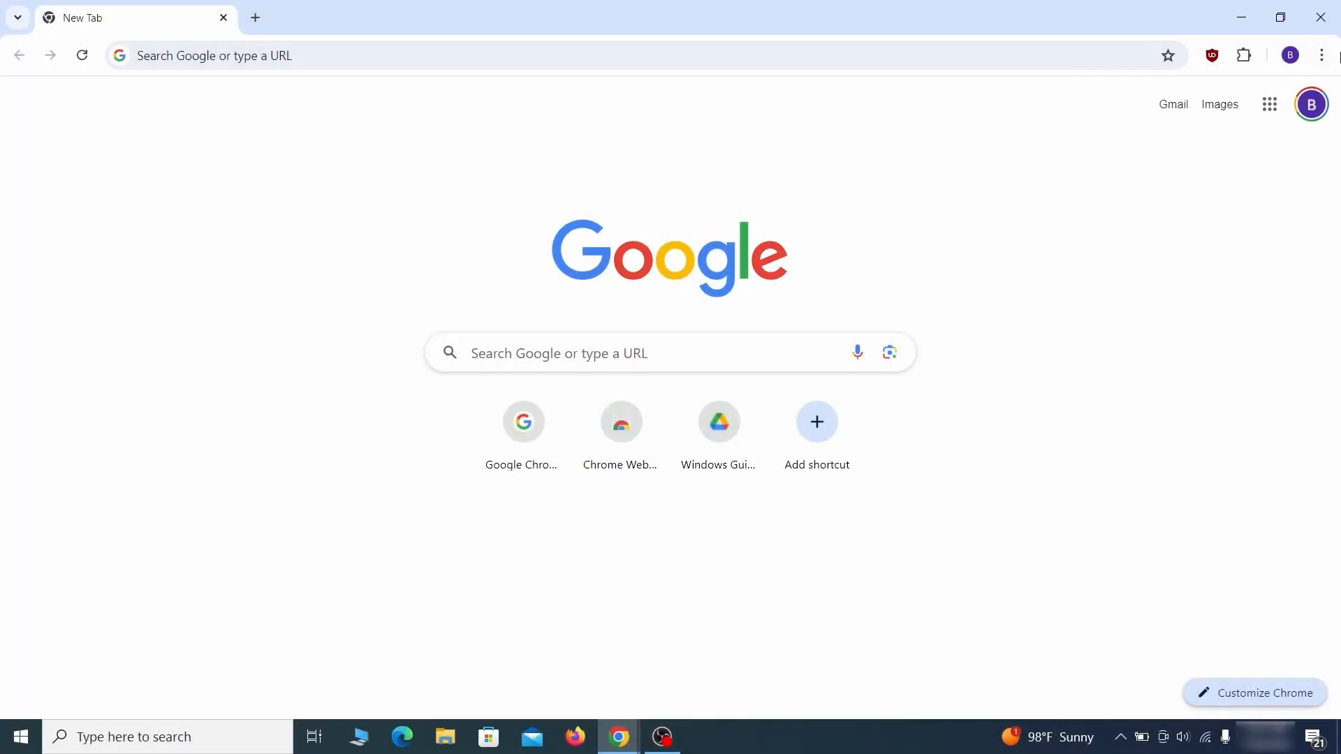
left_click(1322, 55)
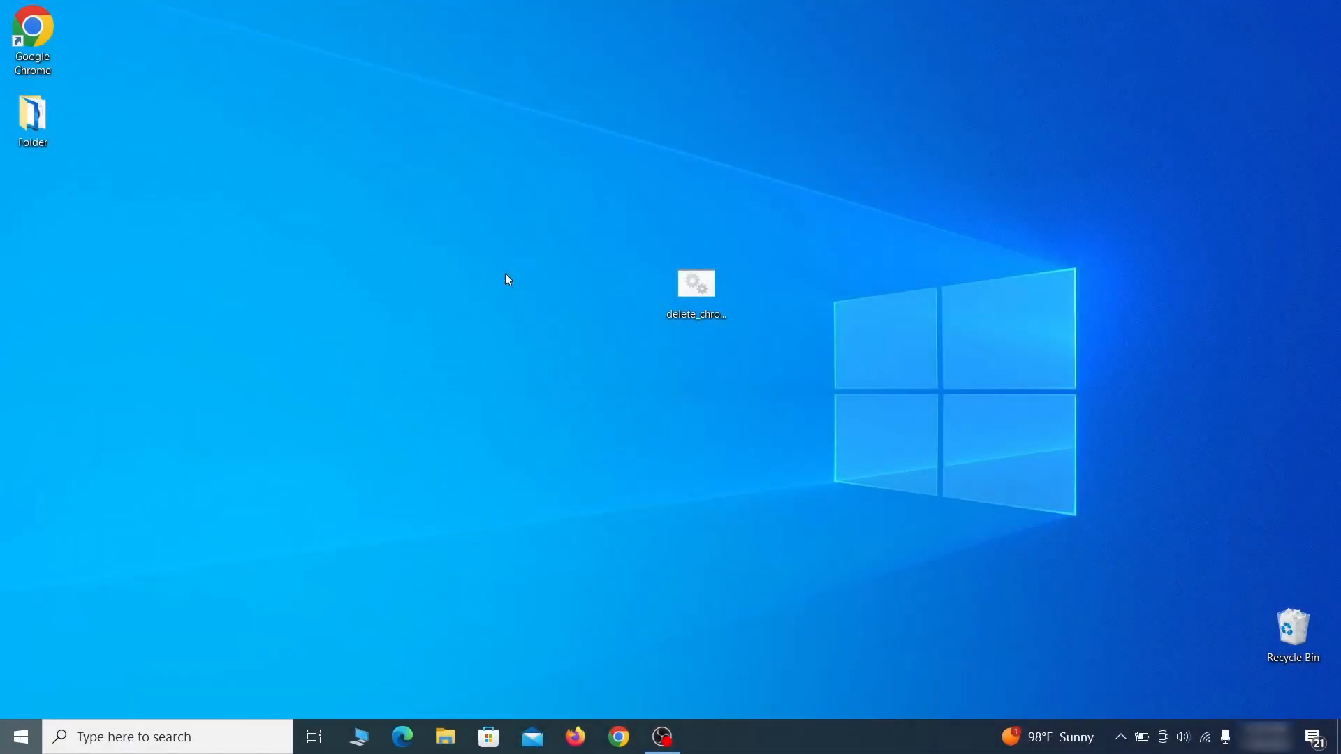
Open Registry Editor from the Start search.
key("super")
type("reg")
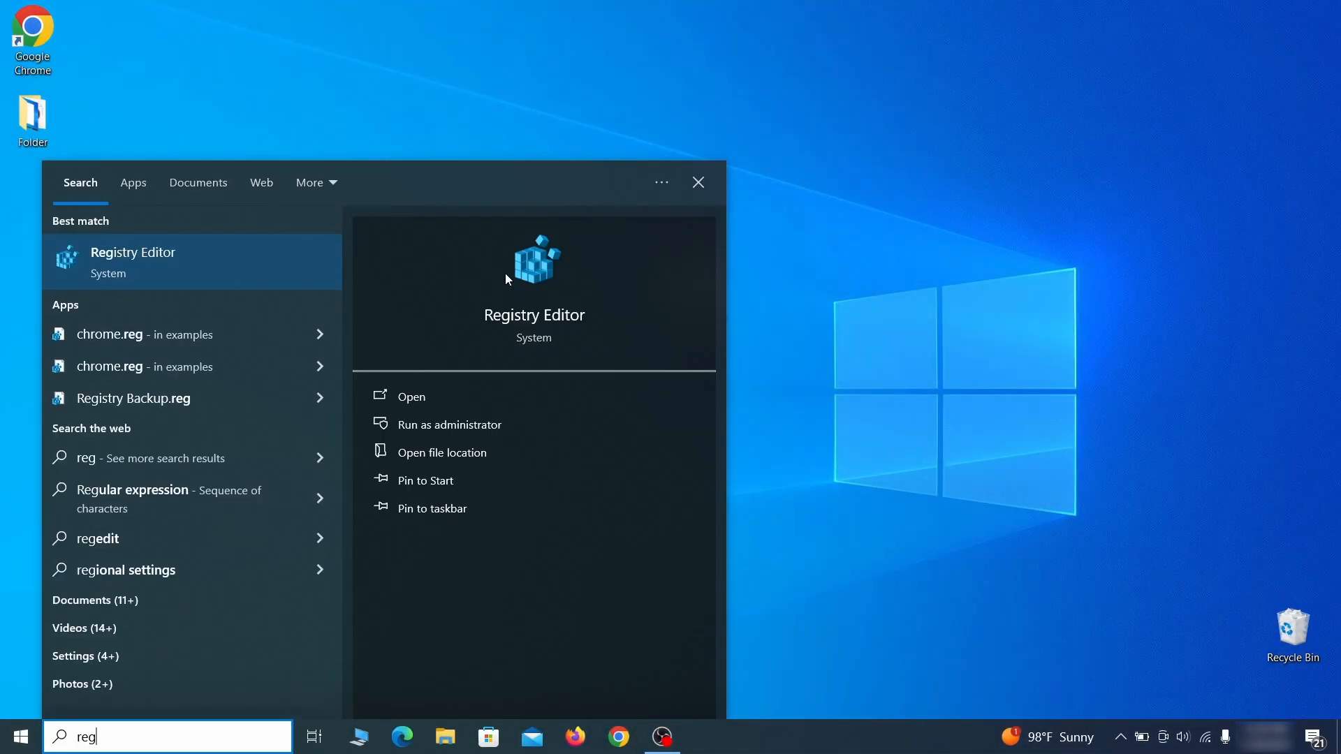
key("Return")
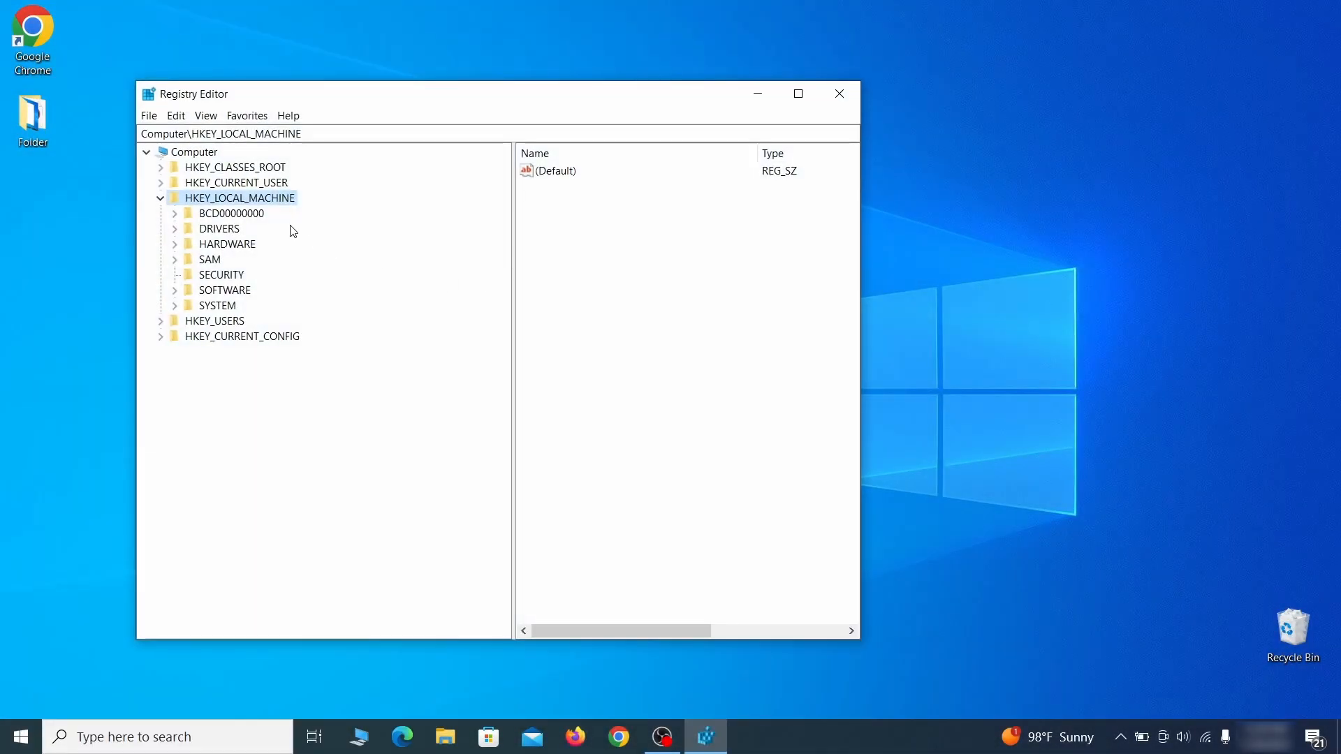
left_click(174, 213)
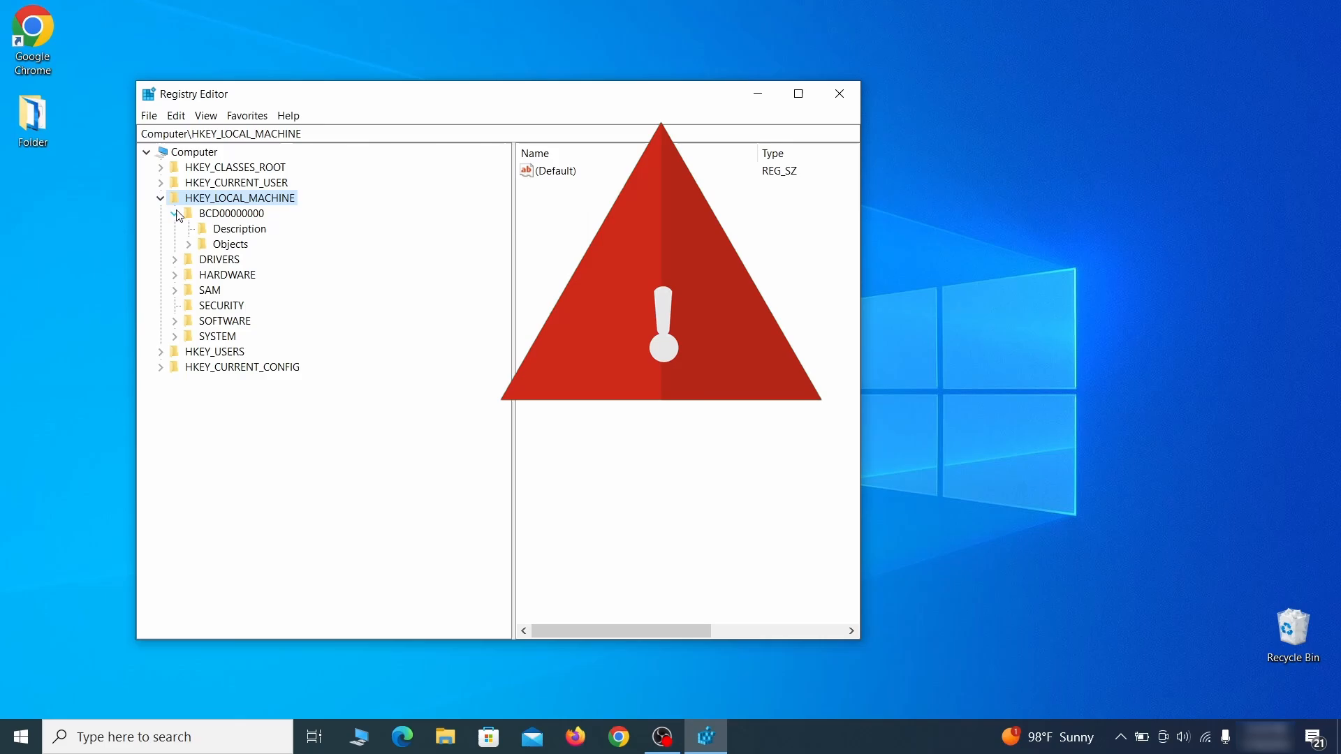
left_click(188, 243)
left_click(202, 397)
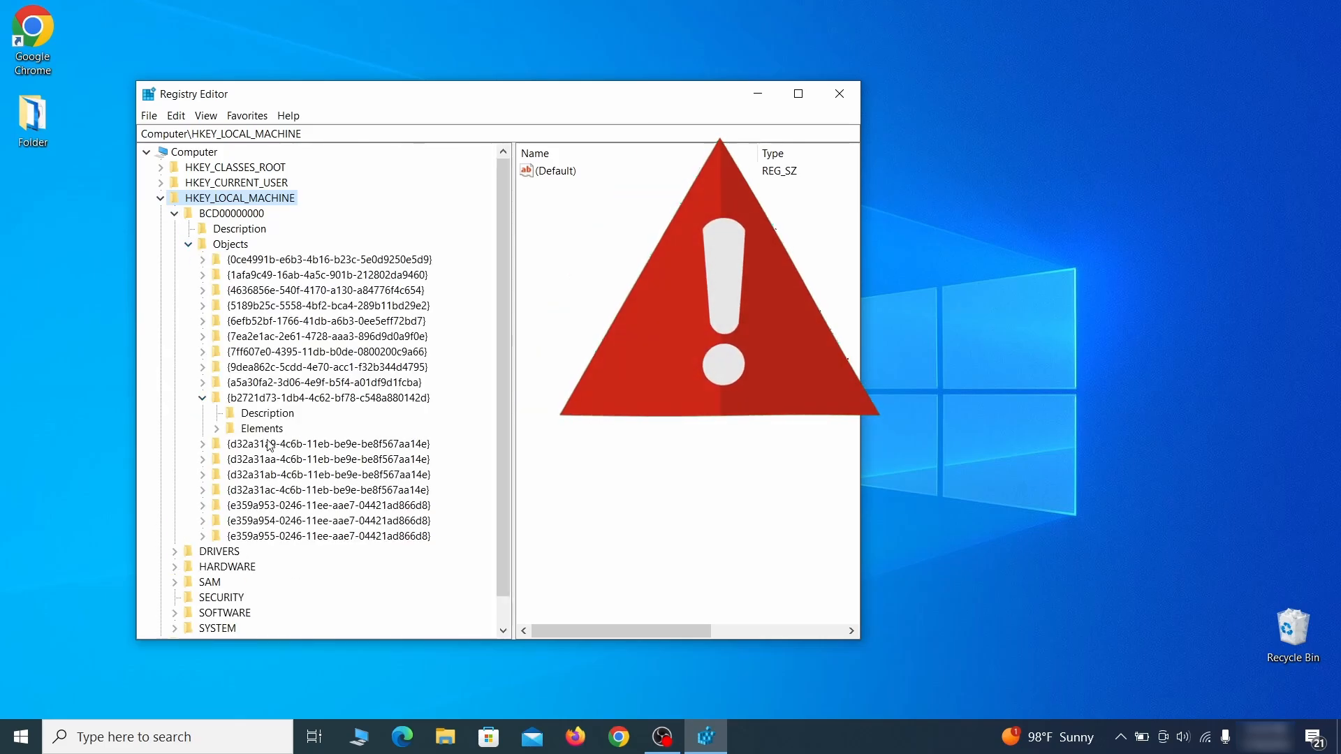
left_click(216, 428)
left_click(280, 474)
right_click(280, 475)
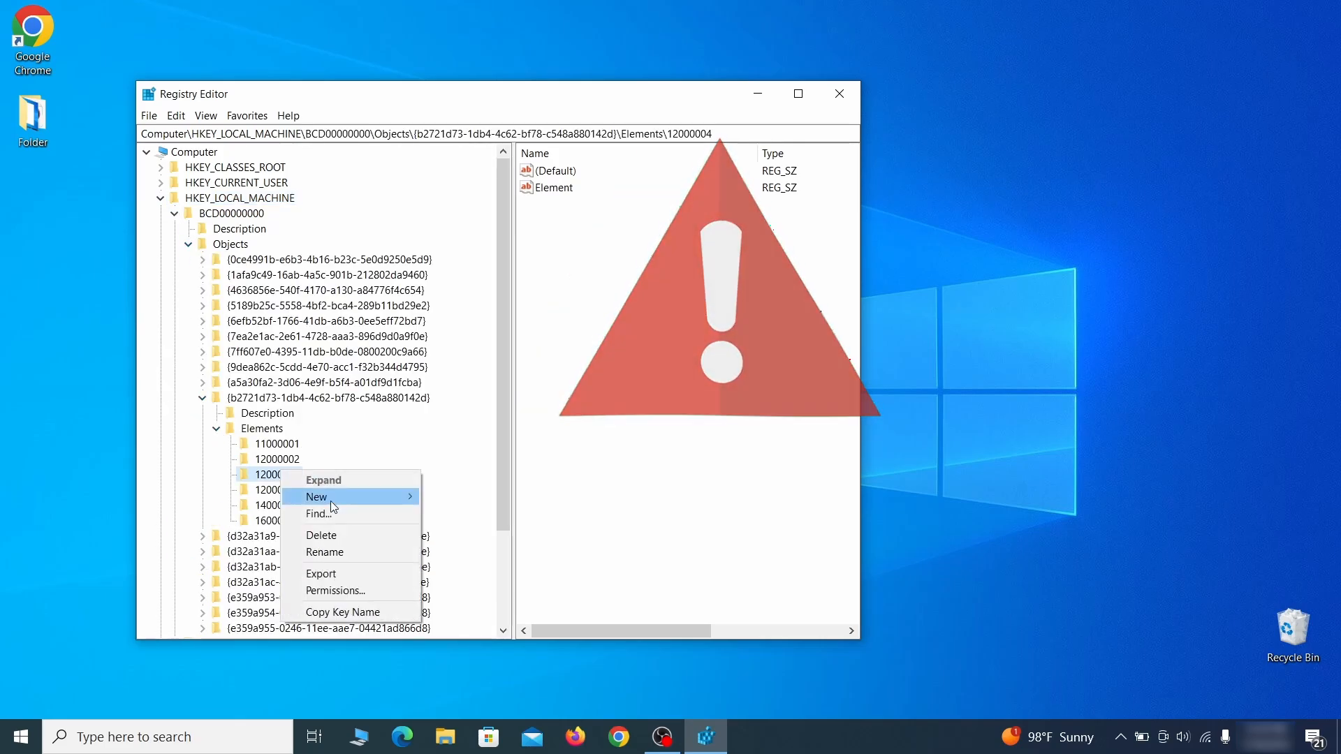
left_click(346, 534)
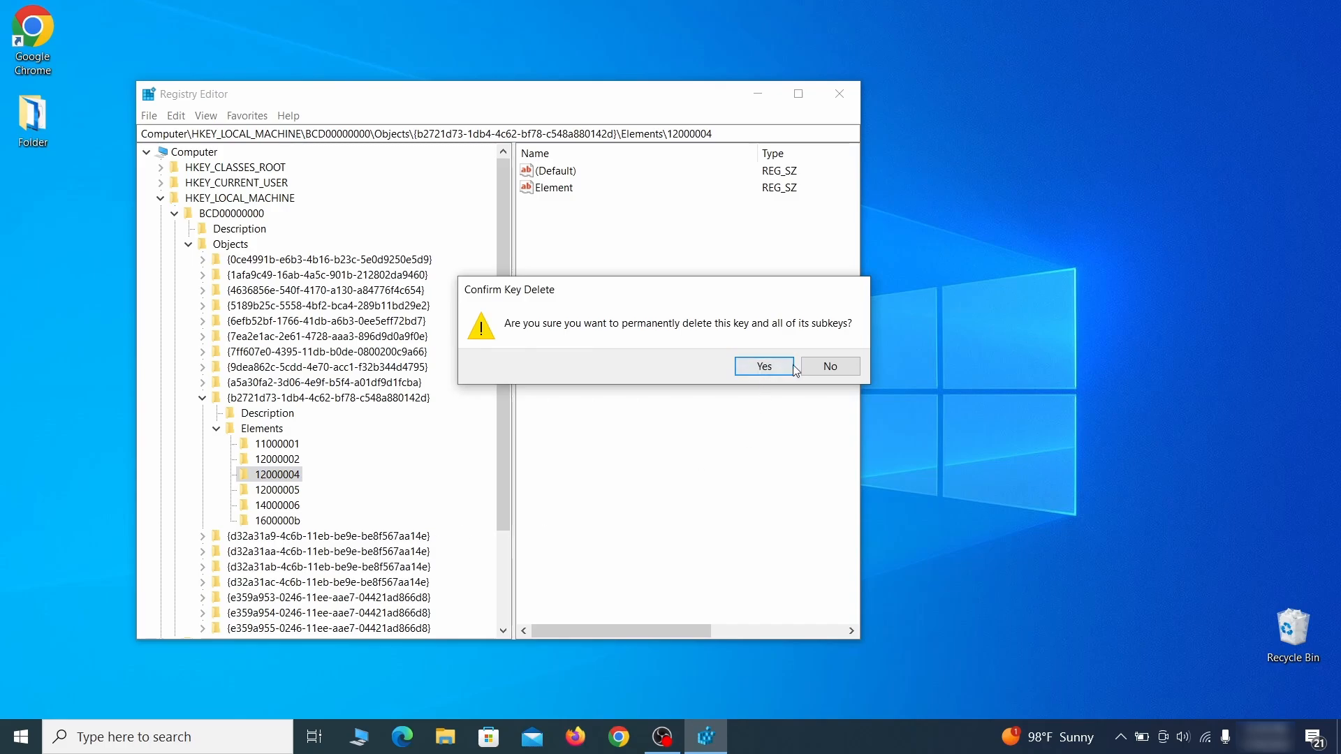
left_click(844, 374)
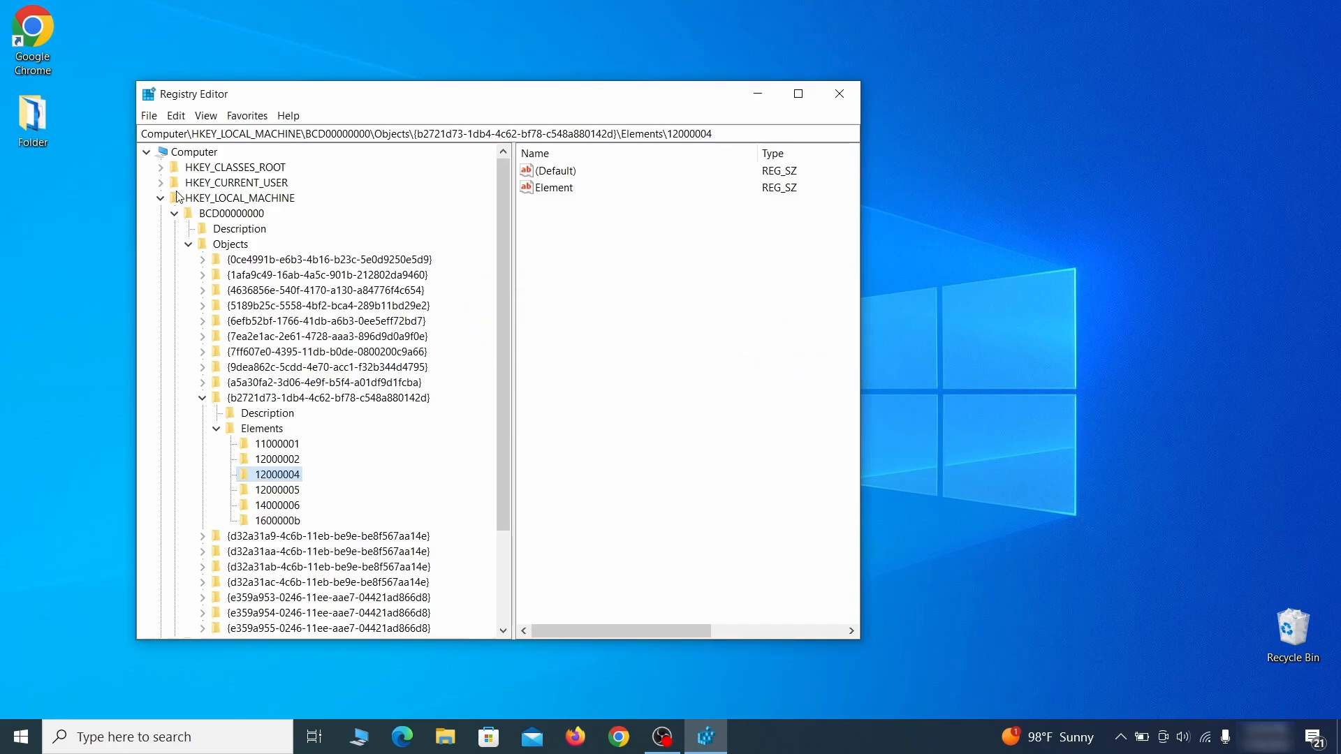
Export a backup of the entire registry to the Desktop as Registry Backup 1.
scroll(221, 535, "down", 3)
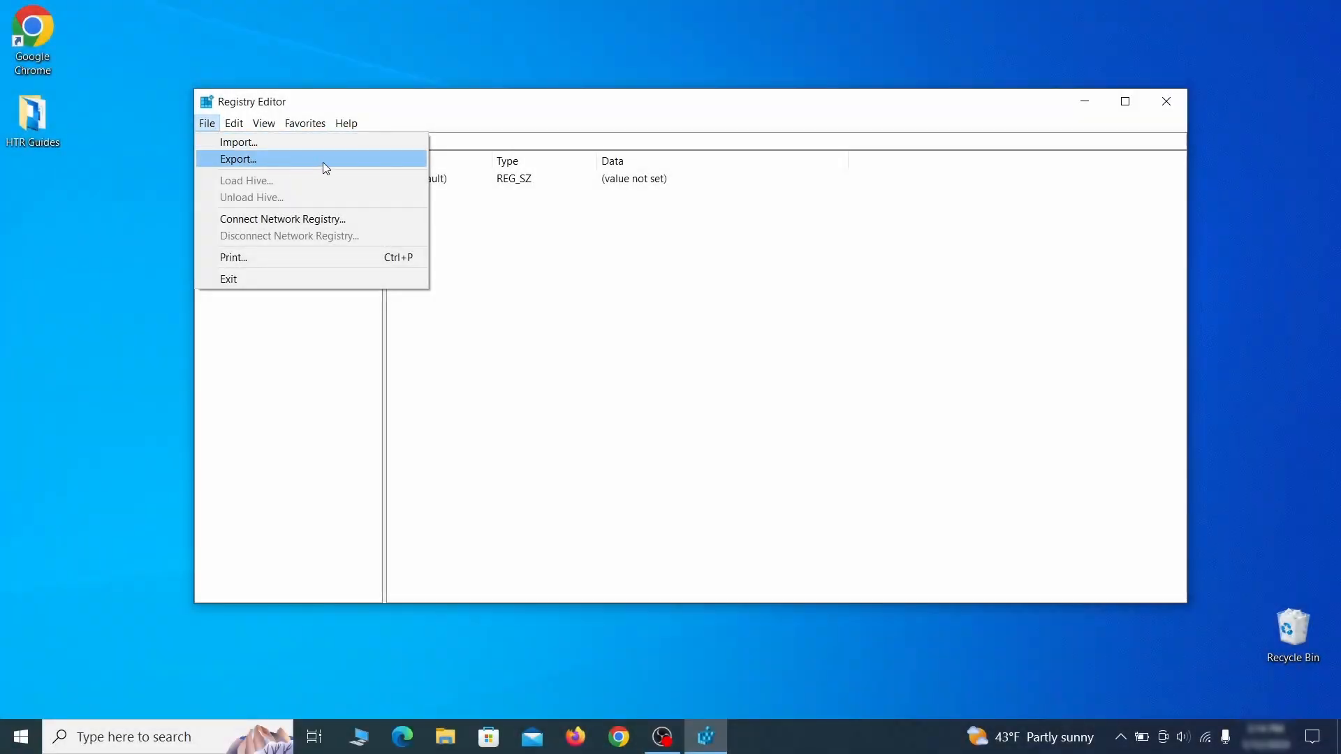
left_click(322, 162)
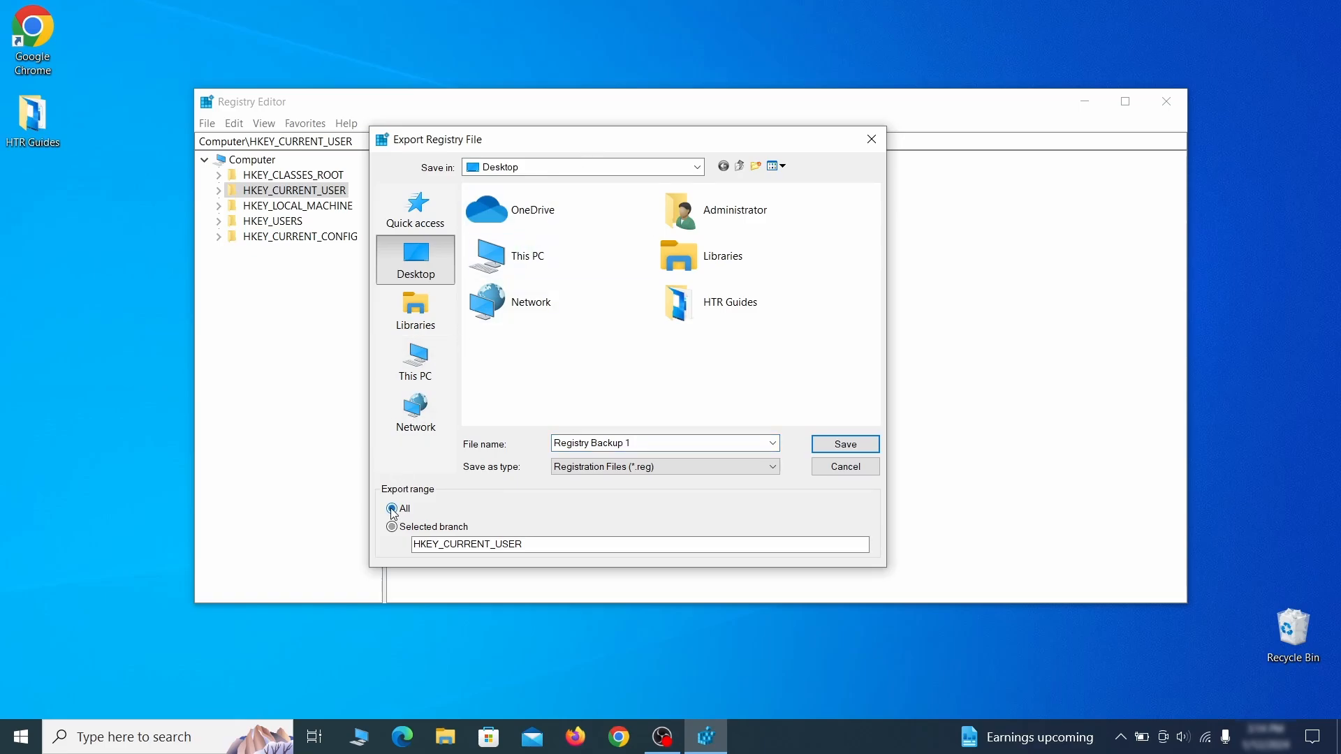
key("Return")
Open the registry import dialog and select the Registry Backup 1 file on the Desktop.
left_click(207, 123)
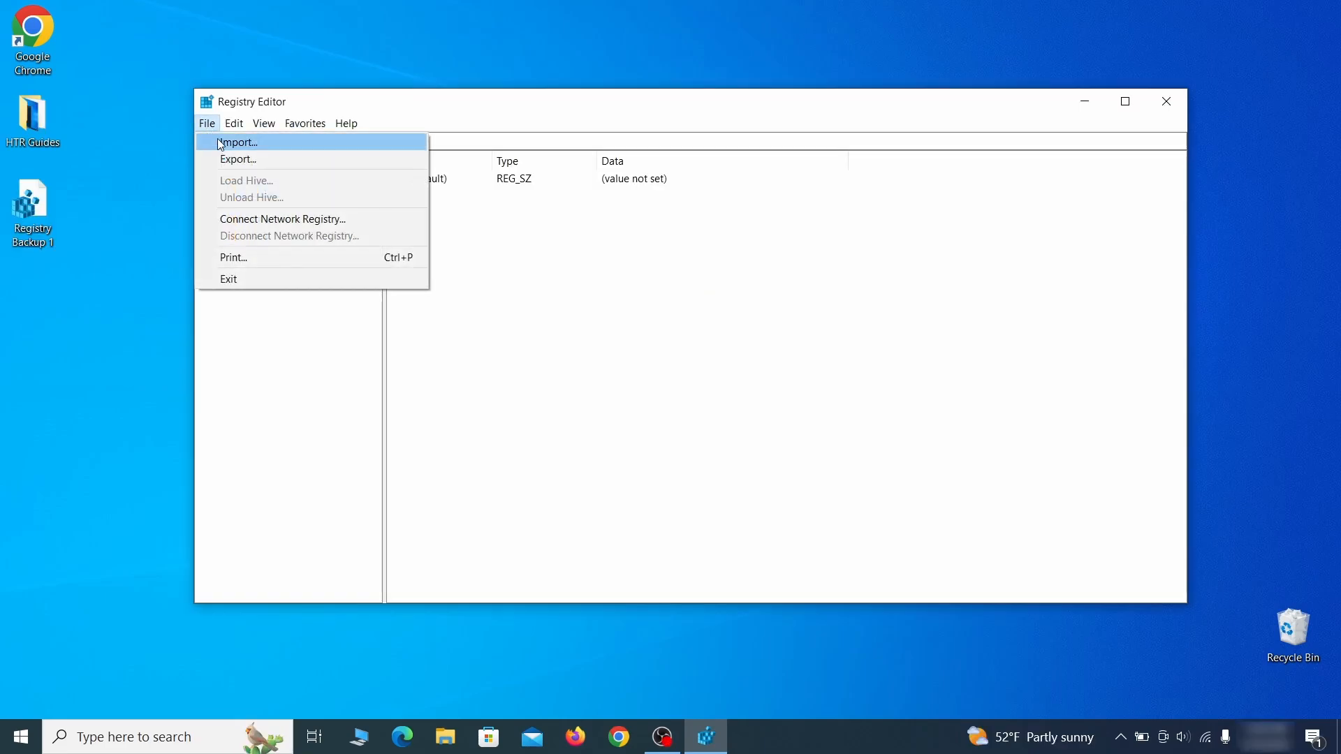
left_click(288, 147)
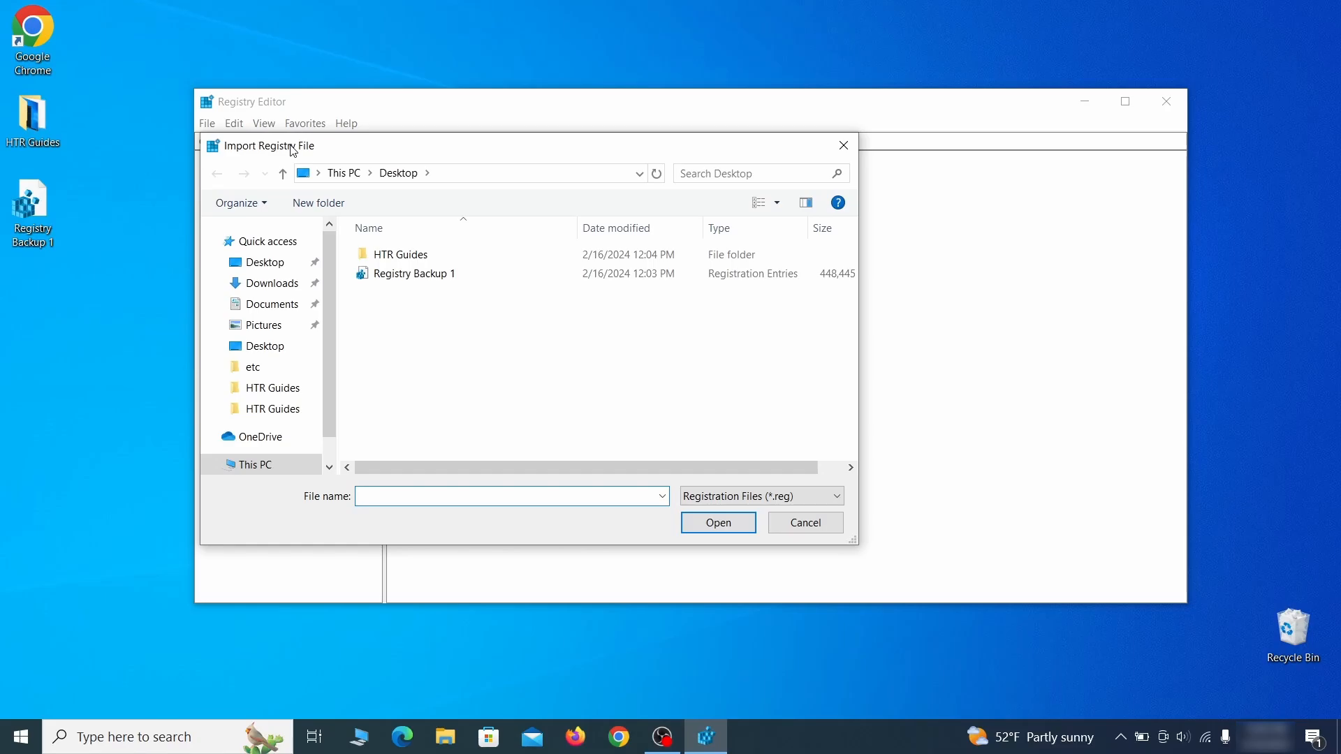
left_click(465, 278)
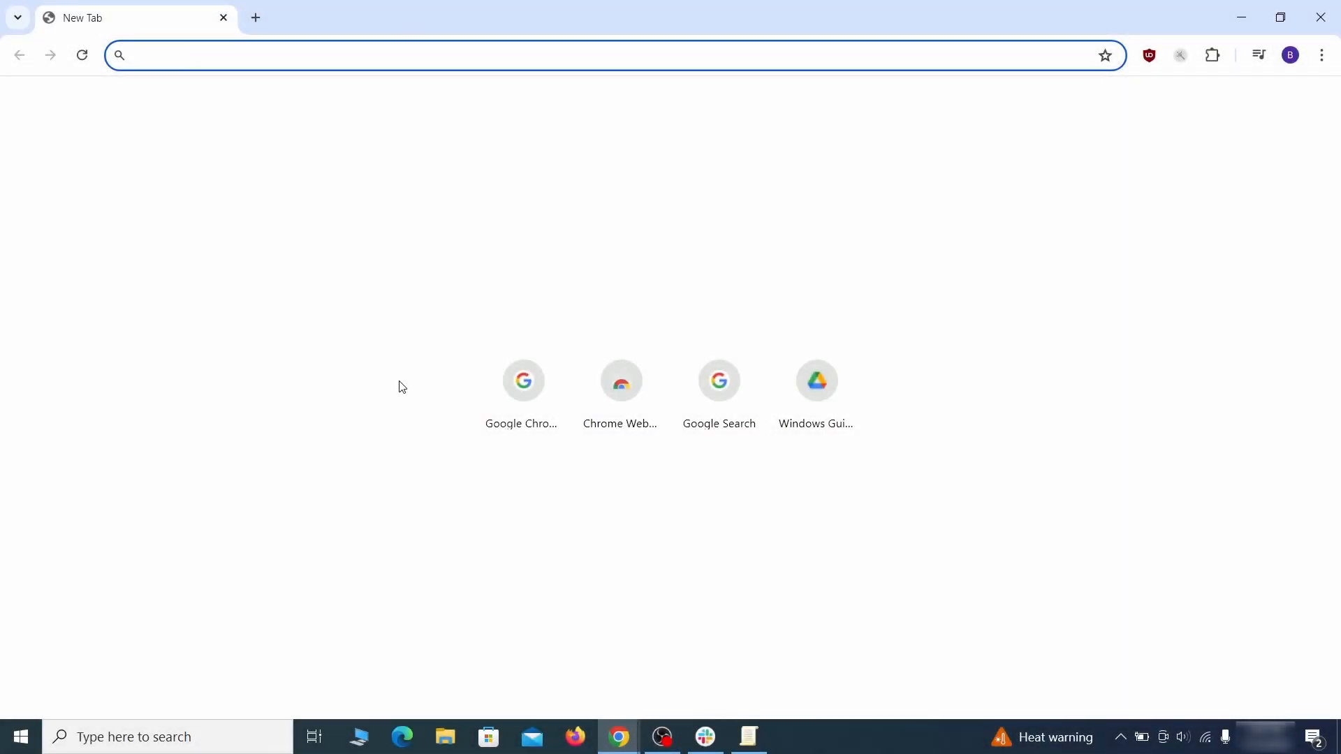
Open chrome://policy and copy the HomepageLocation policy value.
type("ch")
key("Return")
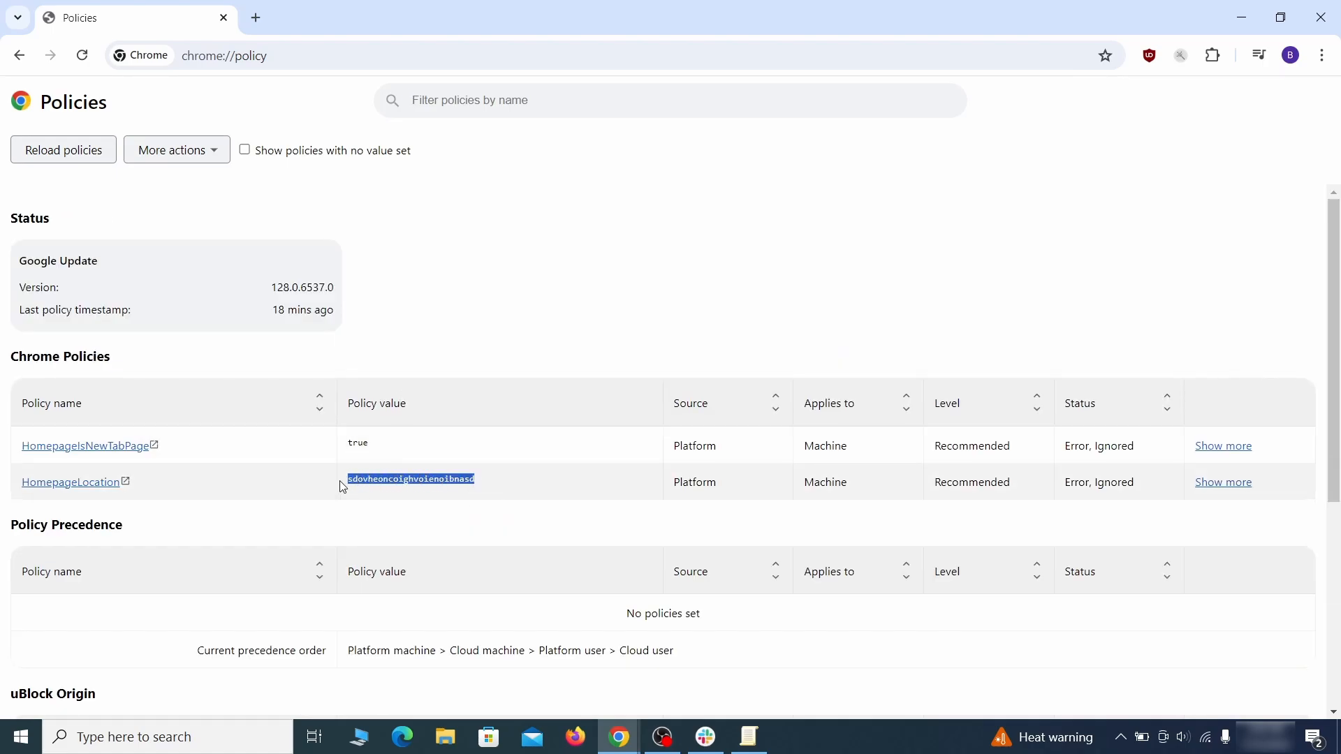
right_click(381, 486)
left_click(404, 497)
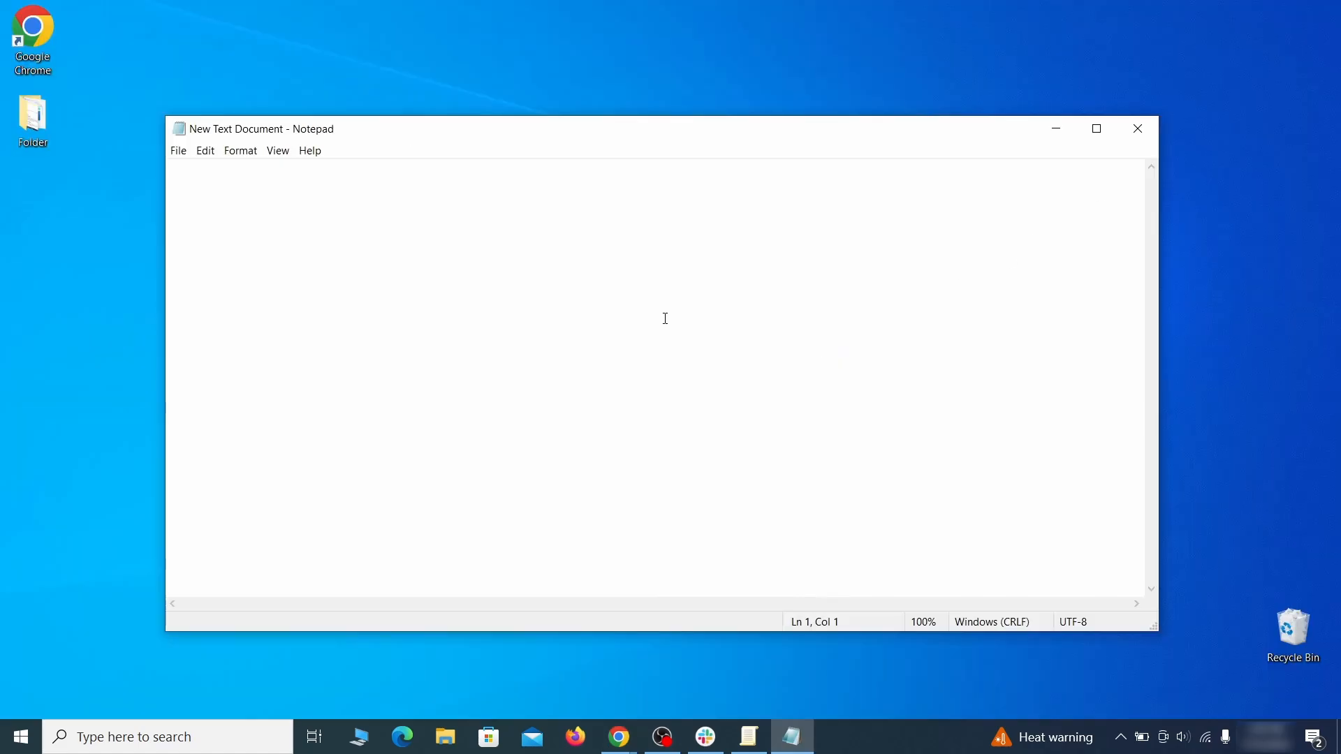
Paste the copied policy value into the new Notepad text document and minimize it.
right_click(666, 319)
left_click(703, 372)
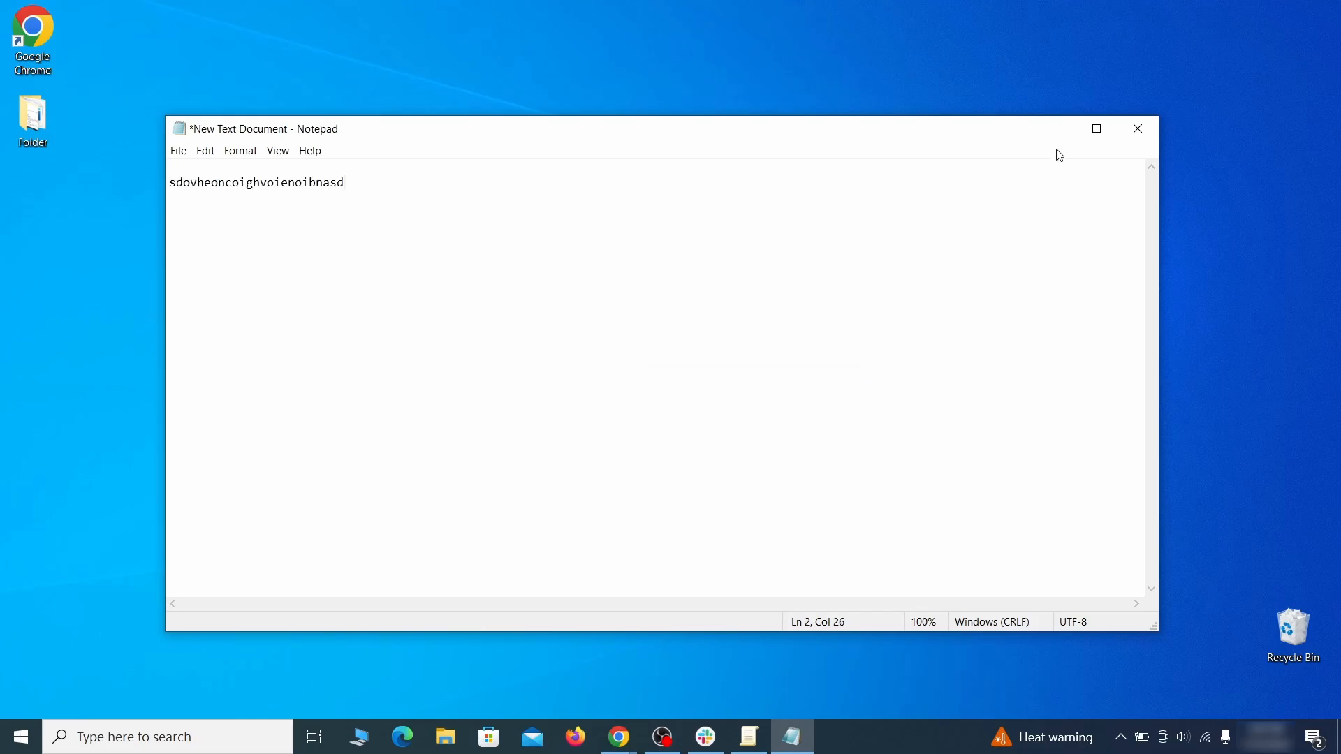
left_click(1054, 133)
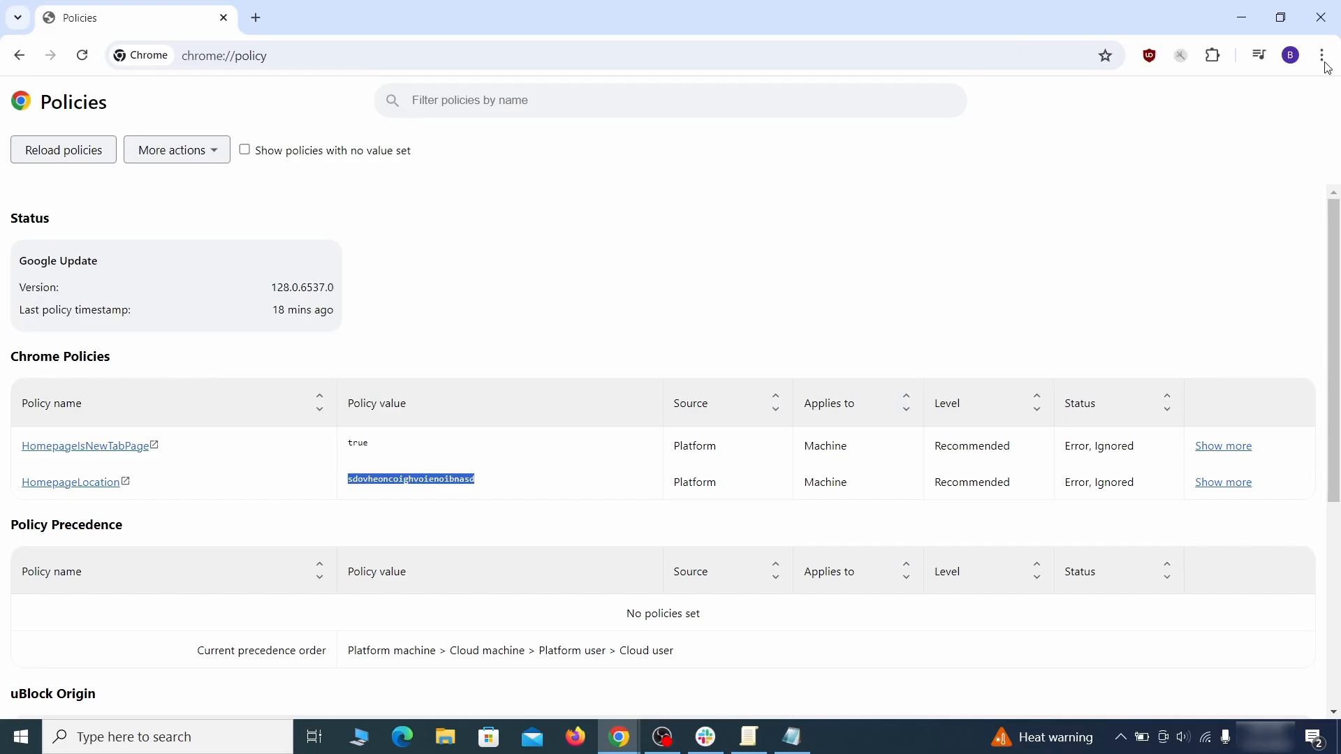
left_click(1322, 55)
mouse_move(1125, 327)
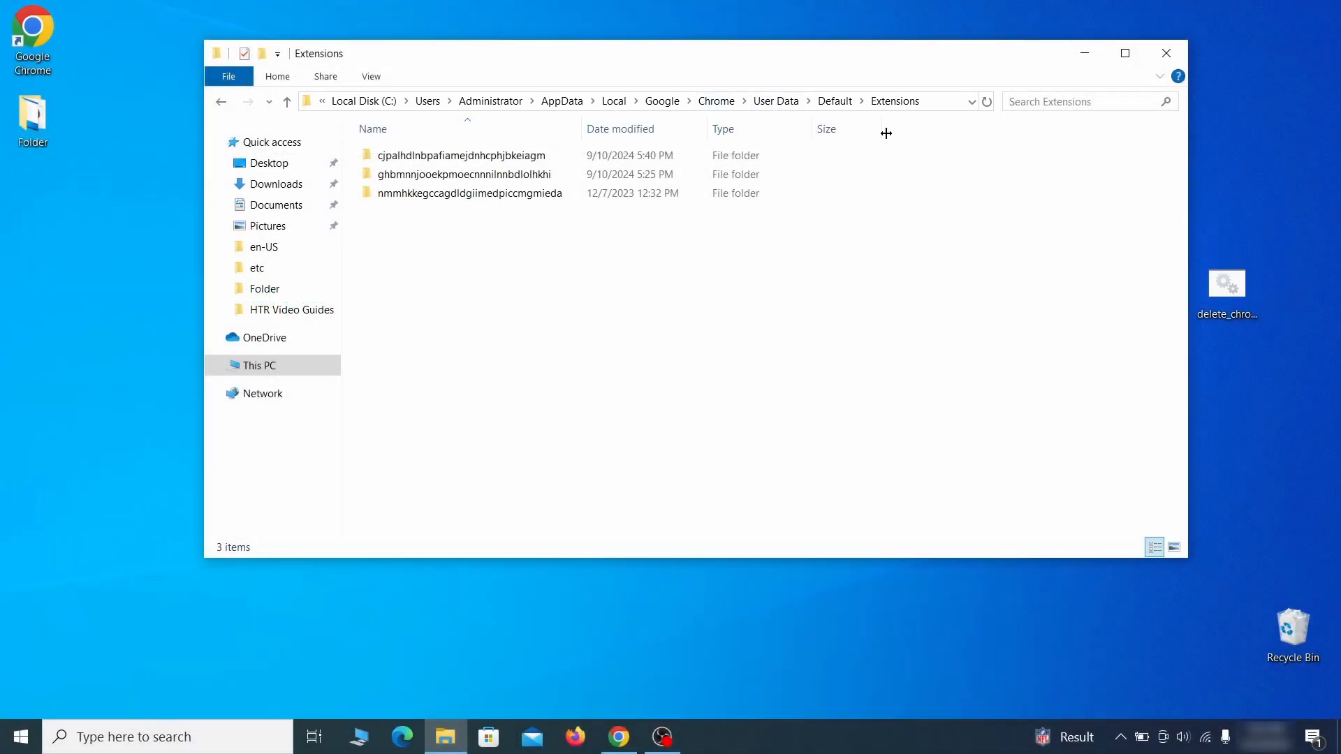
Delete all three folders in Chrome's User Data Default Extensions folder and close the window.
left_click_drag(500, 222, 564, 171)
right_click(566, 171)
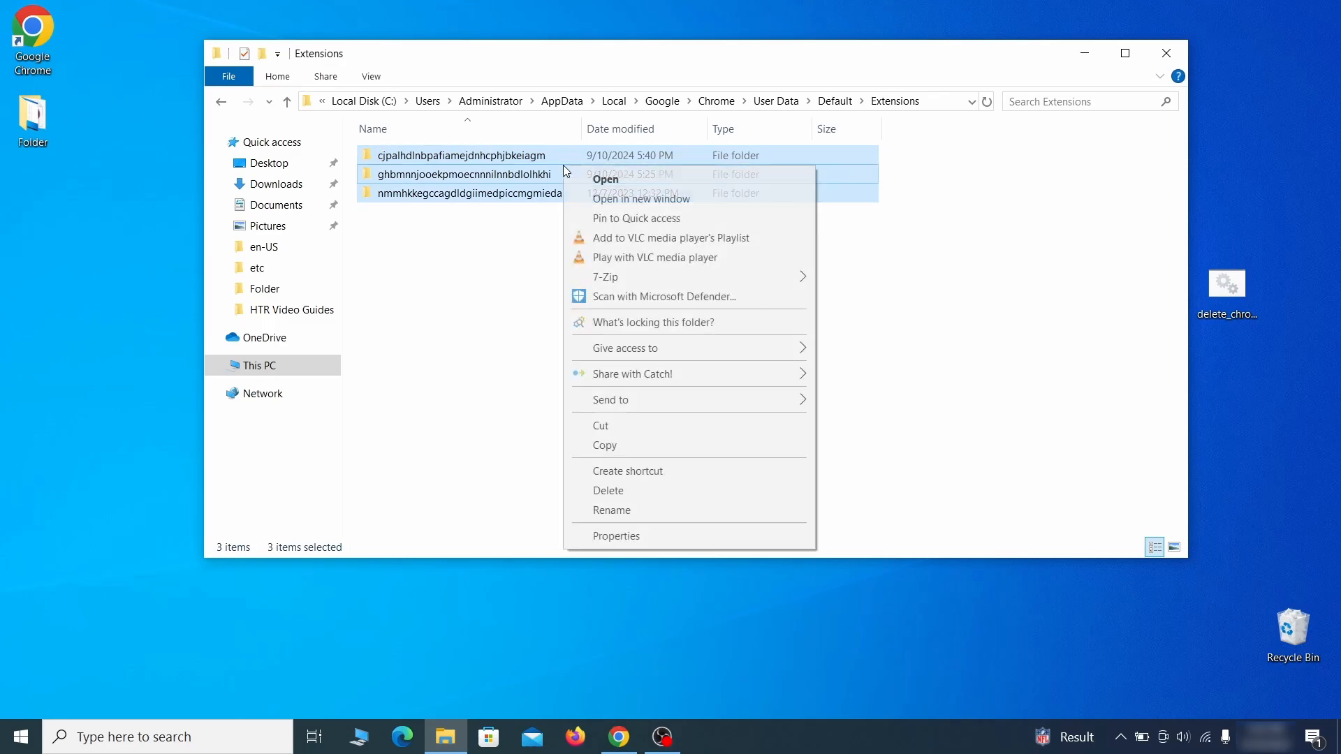
left_click(621, 493)
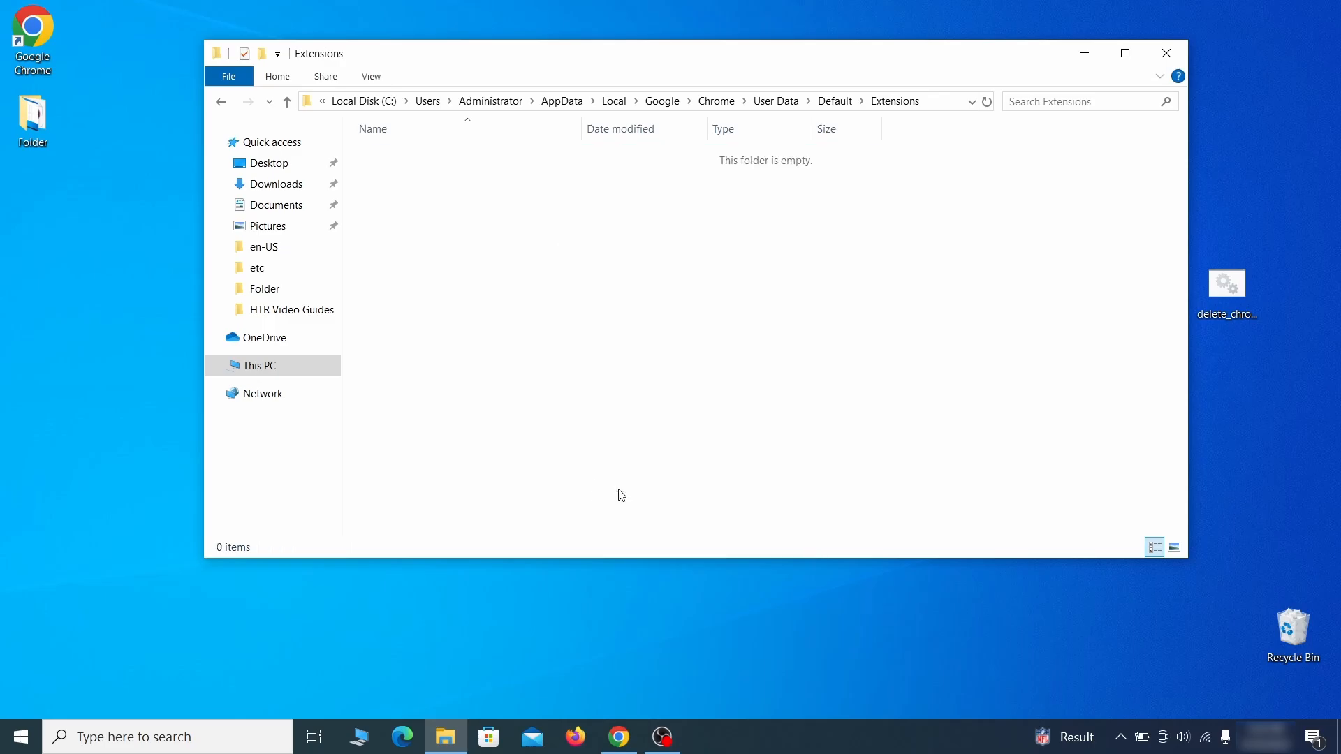
left_click(1166, 61)
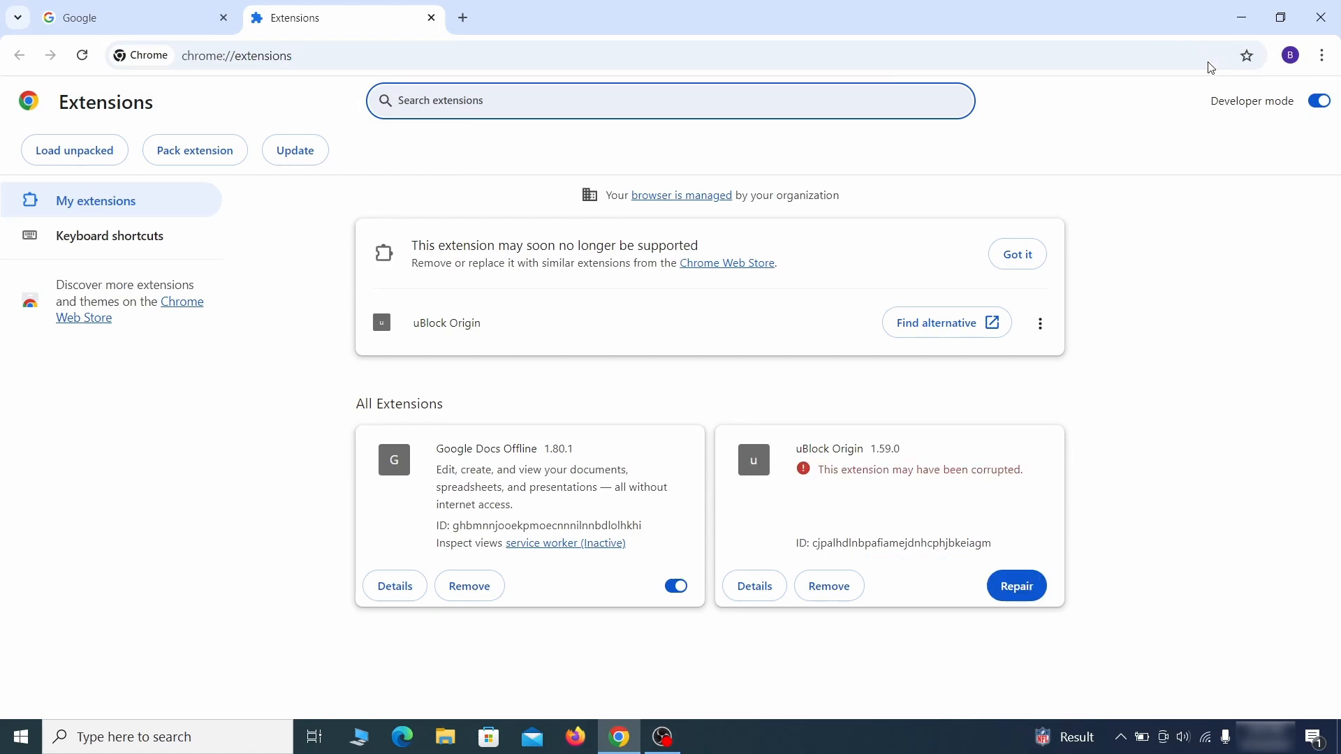
Repair the corrupted uBlock Origin extension on the Chrome extensions page.
left_click(1024, 590)
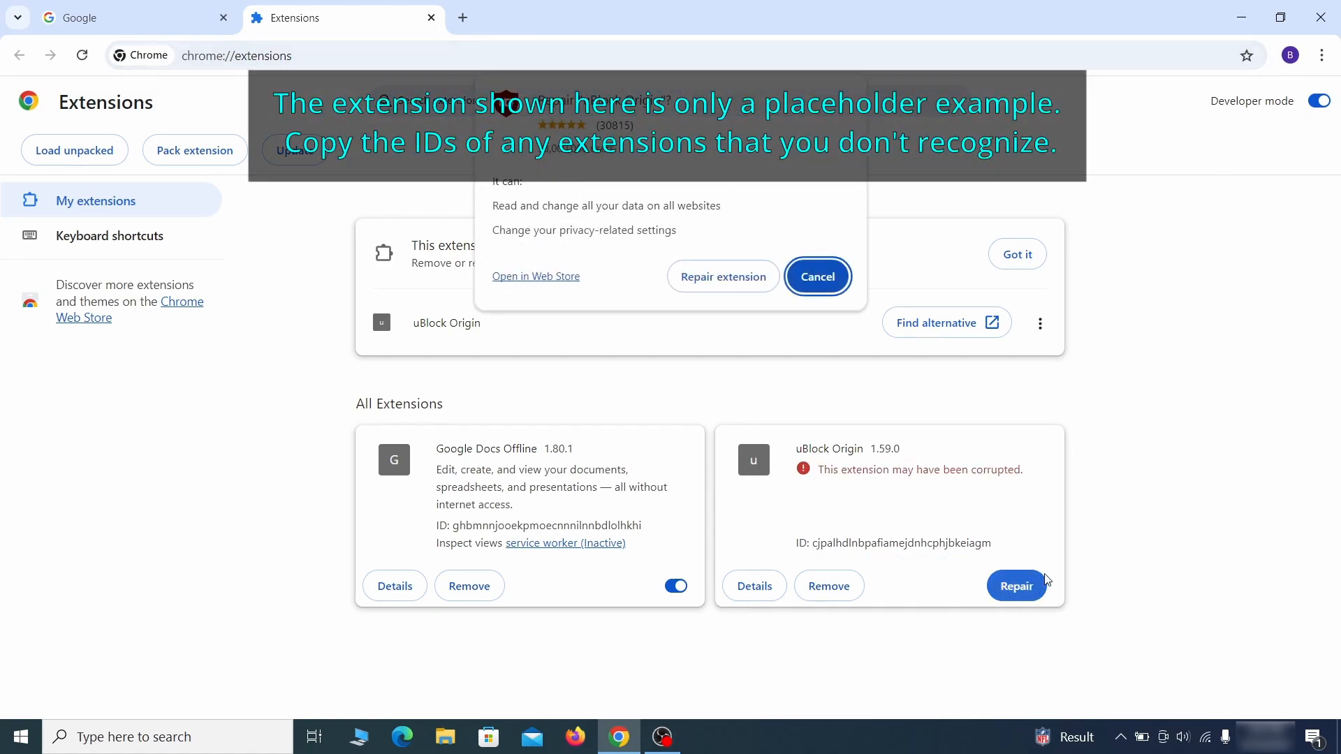
left_click(724, 277)
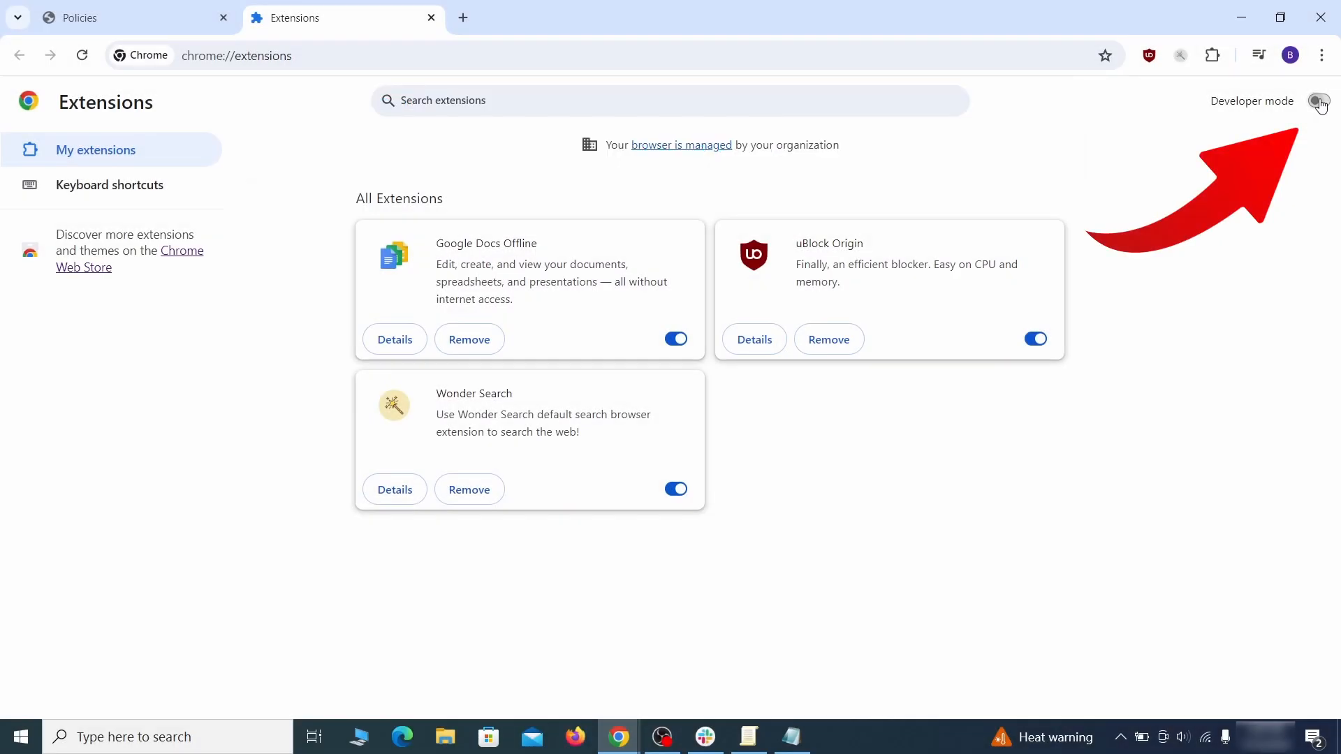
Turn on Developer mode and copy the Wonder Search extension's ID.
left_click(1318, 102)
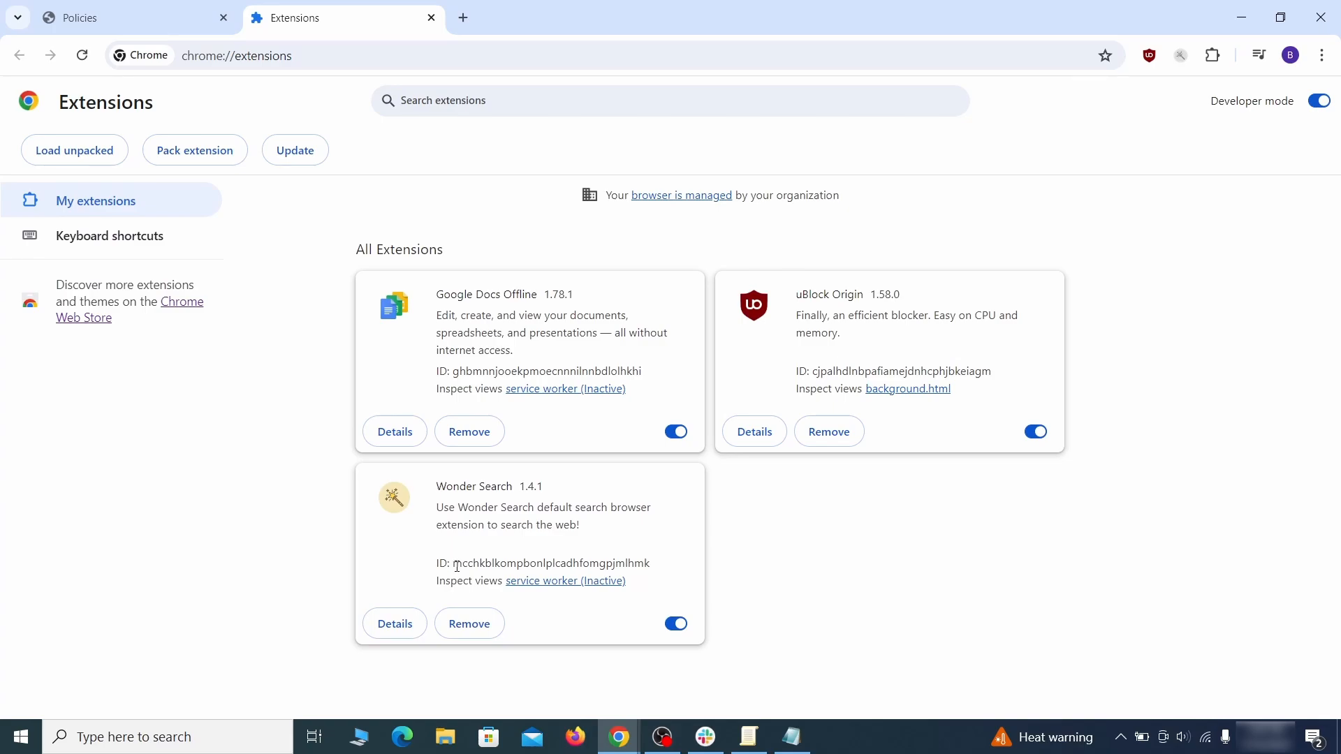
left_click_drag(455, 564, 635, 563)
right_click(650, 562)
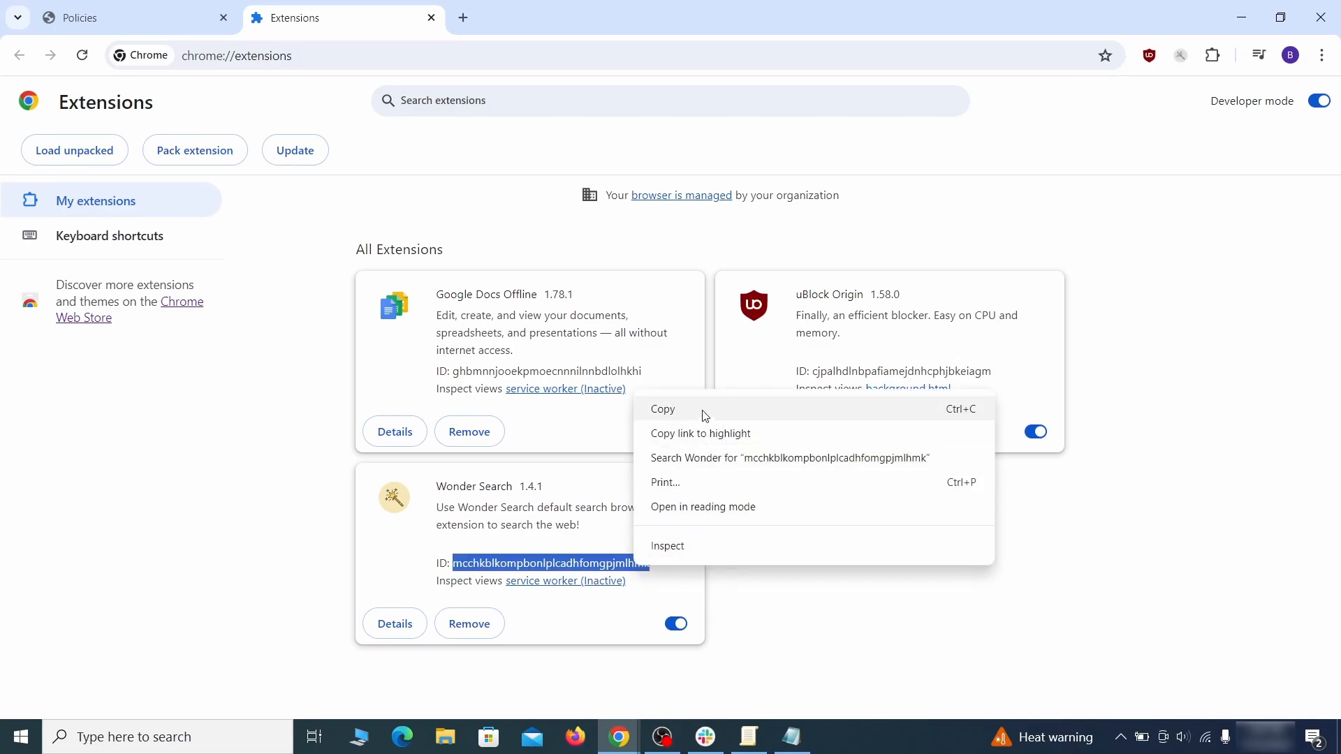
left_click(622, 412)
Paste the extension ID into the Notepad document below the homepage value and minimize Notepad.
left_click(1243, 20)
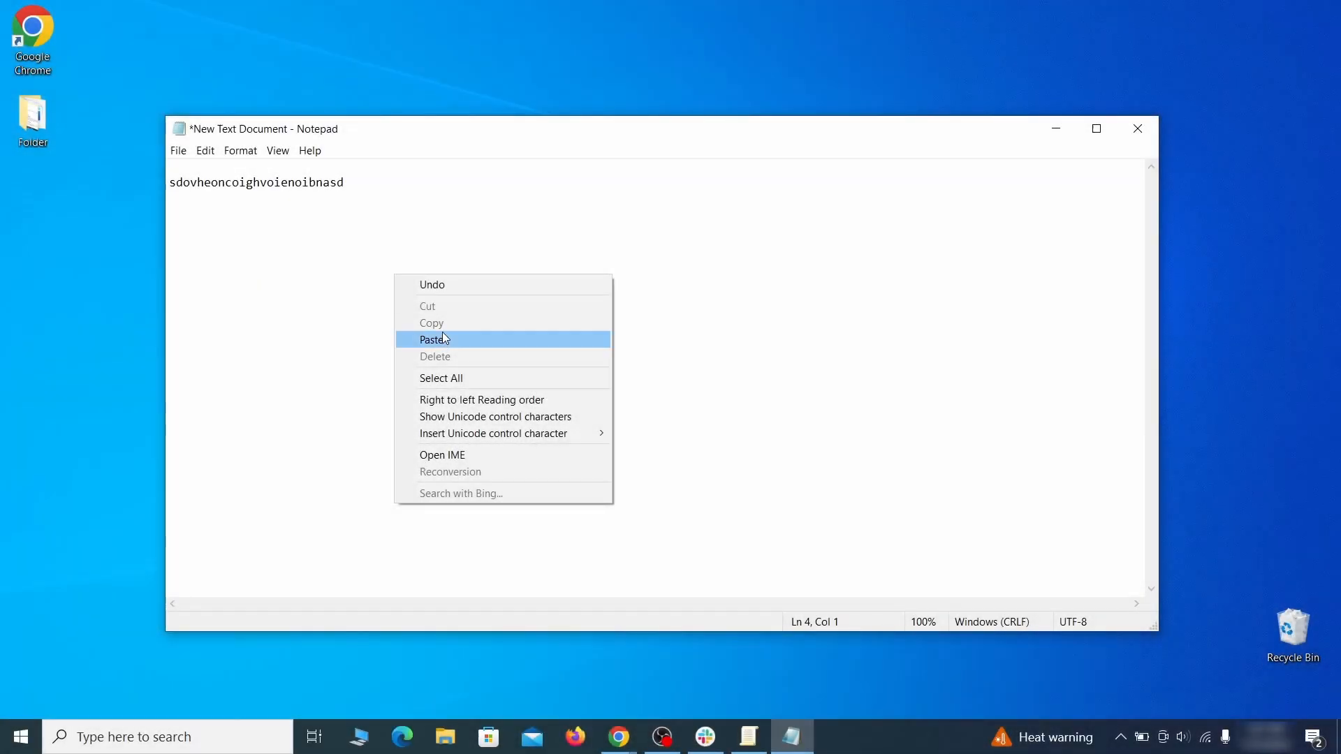
left_click(459, 339)
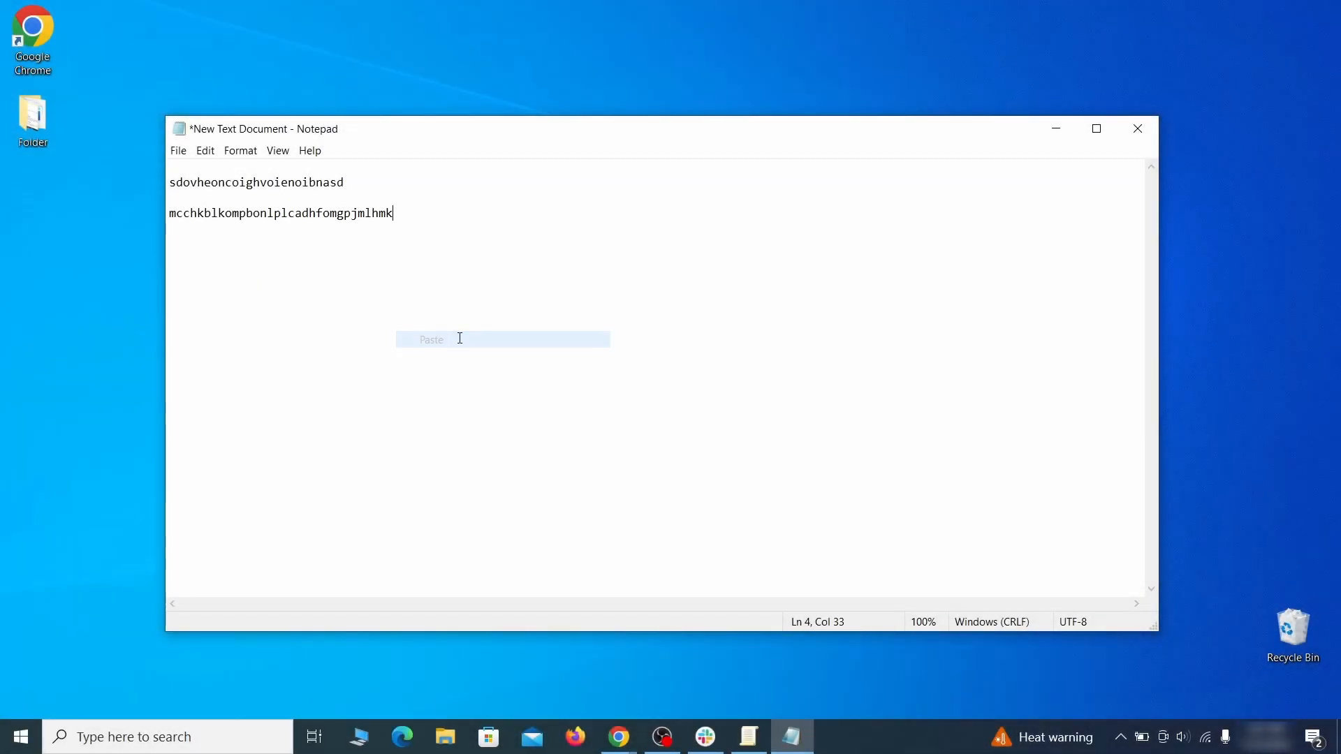
left_click(1054, 131)
Open Registry Editor as administrator from the Start search for regedit.
key("super")
type("regedit")
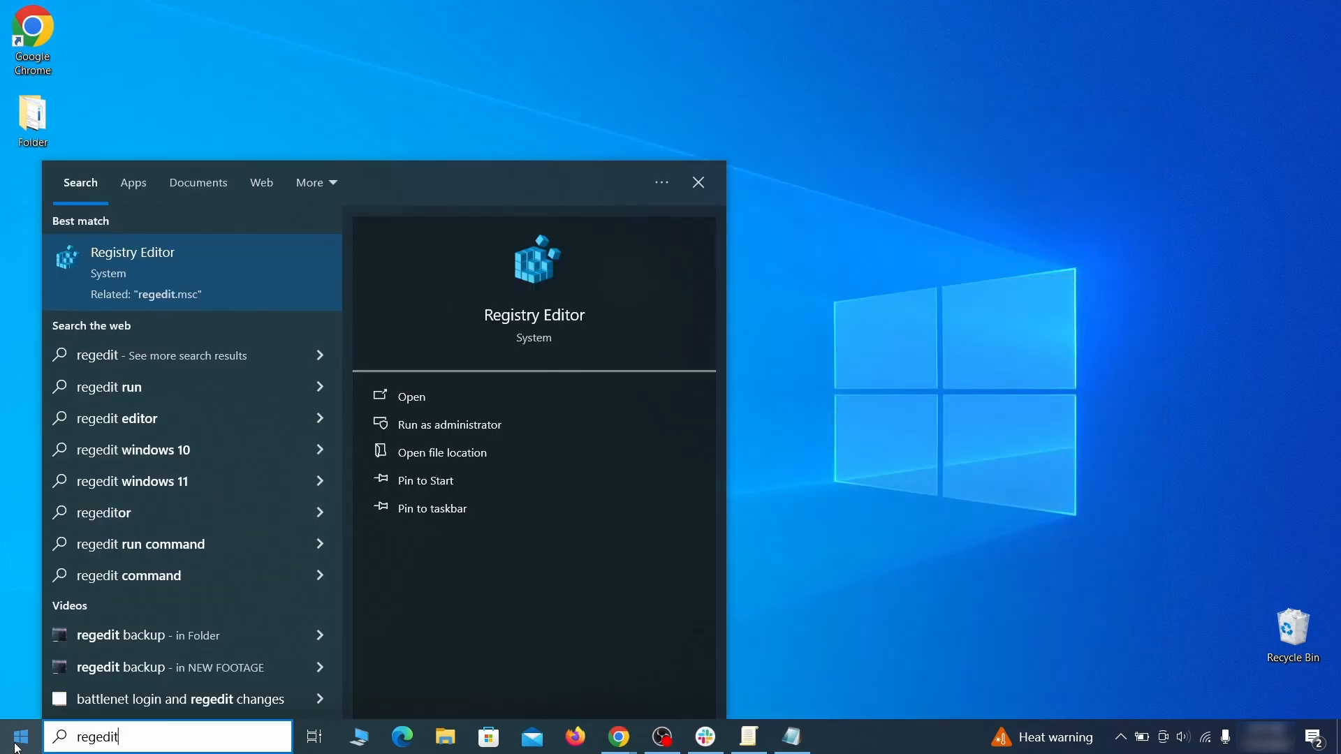
right_click(268, 265)
left_click(307, 287)
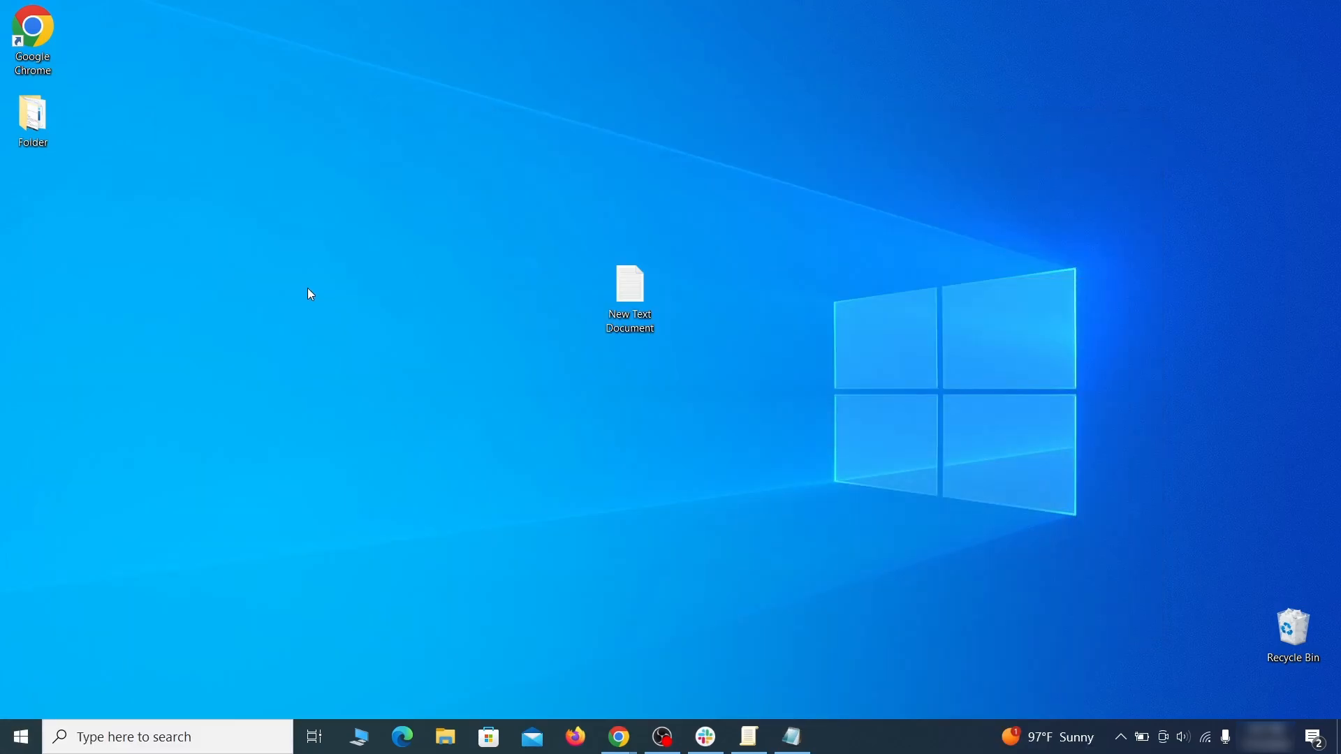
Search the registry for the pasted value sdovheoncoighvoienoibnasd and delete the Chrome Recommended policy key it leads to.
key("ctrl+f")
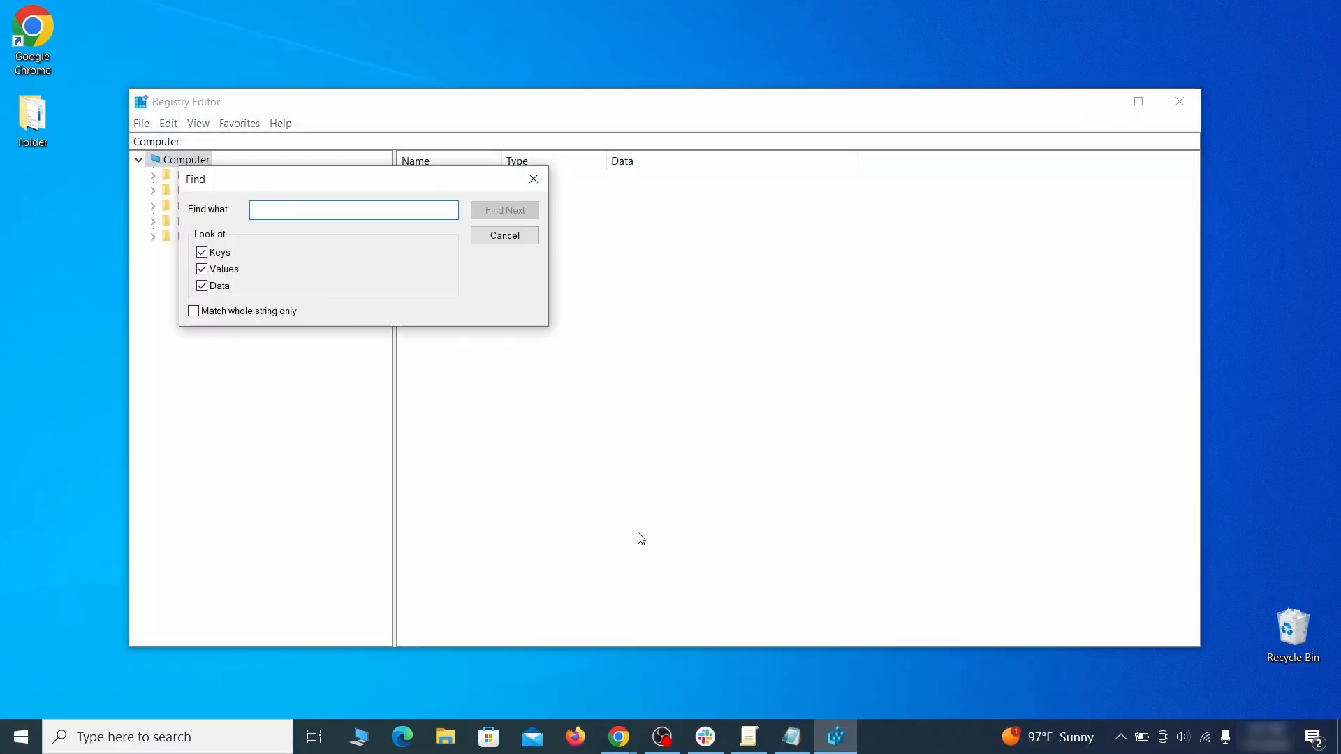
left_click(796, 741)
right_click(299, 188)
left_click(339, 235)
left_click(136, 257)
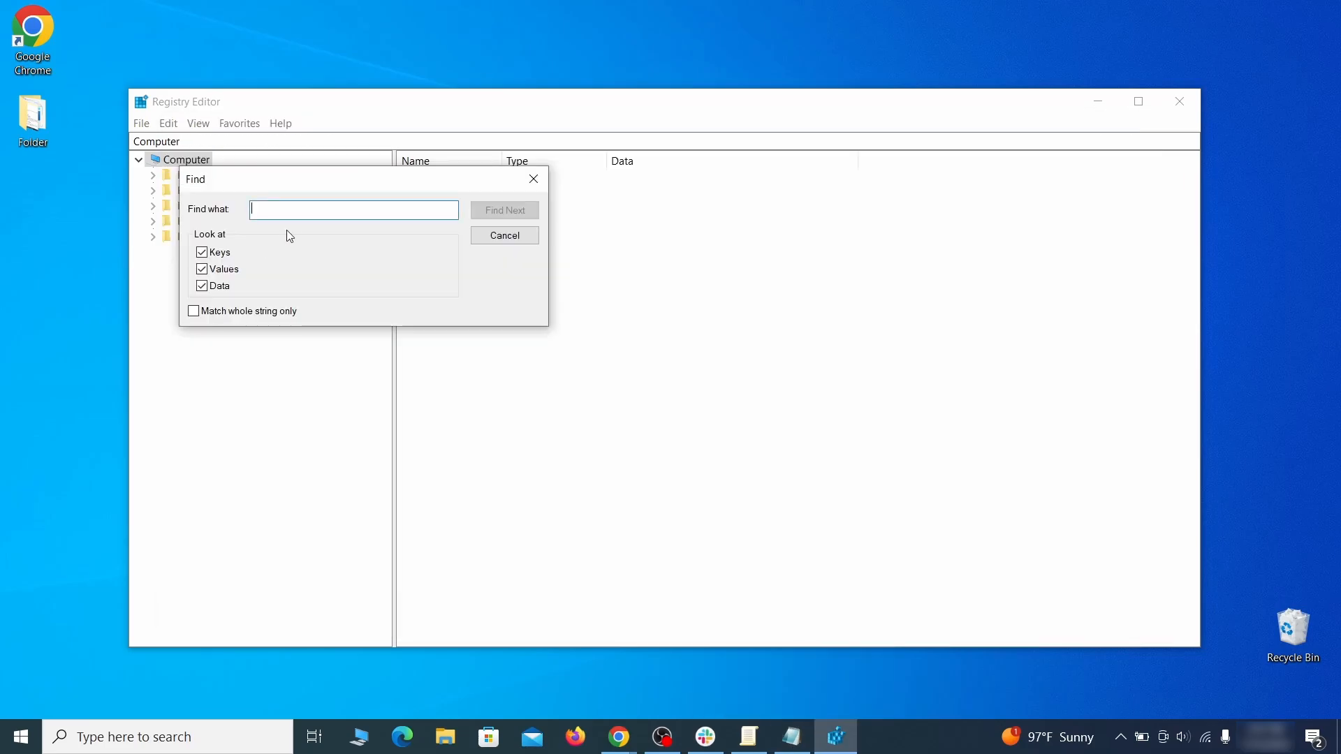
right_click(298, 216)
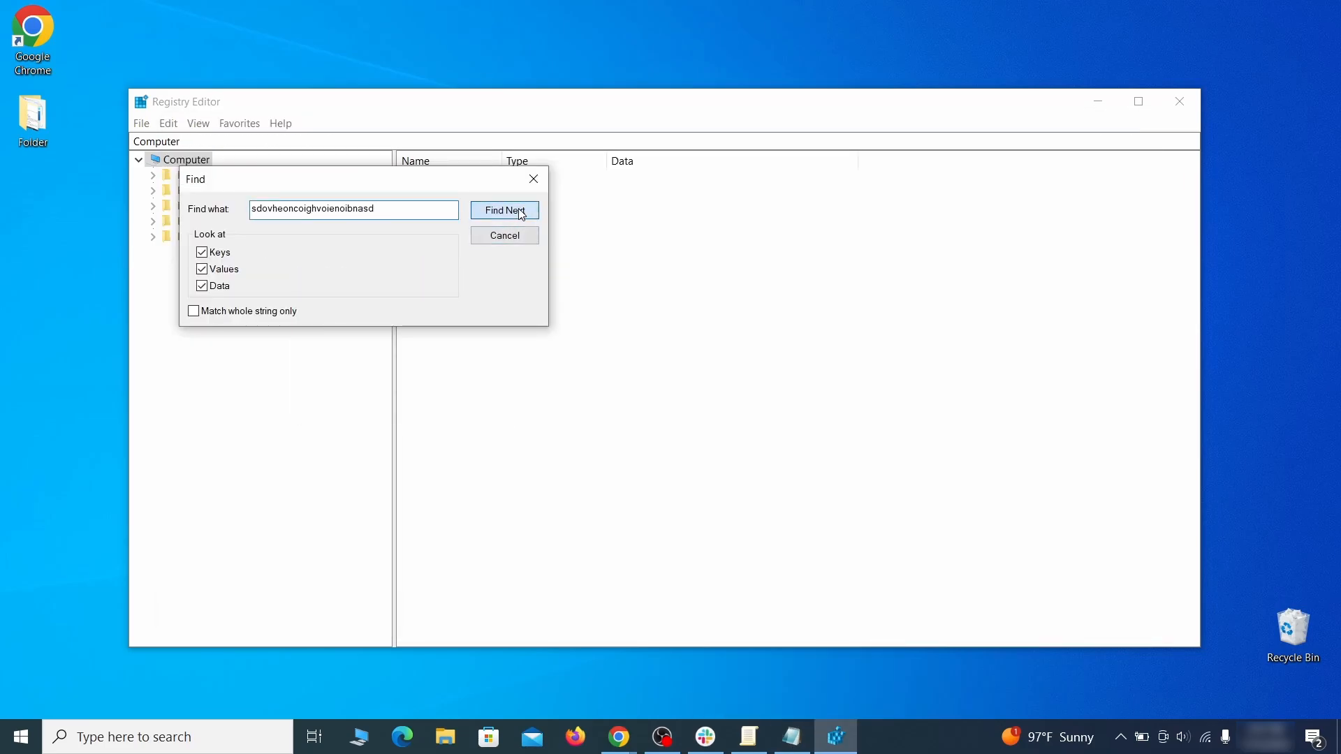
left_click(522, 214)
right_click(329, 421)
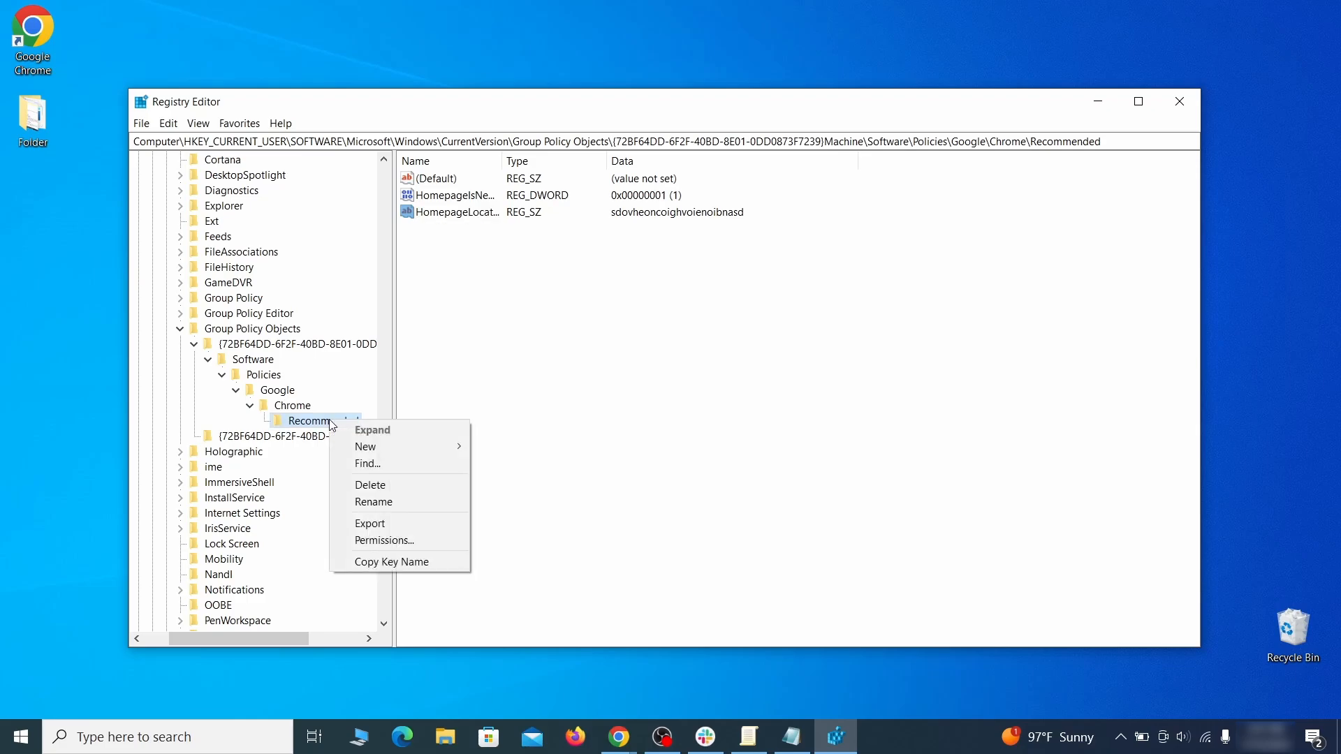
left_click(402, 493)
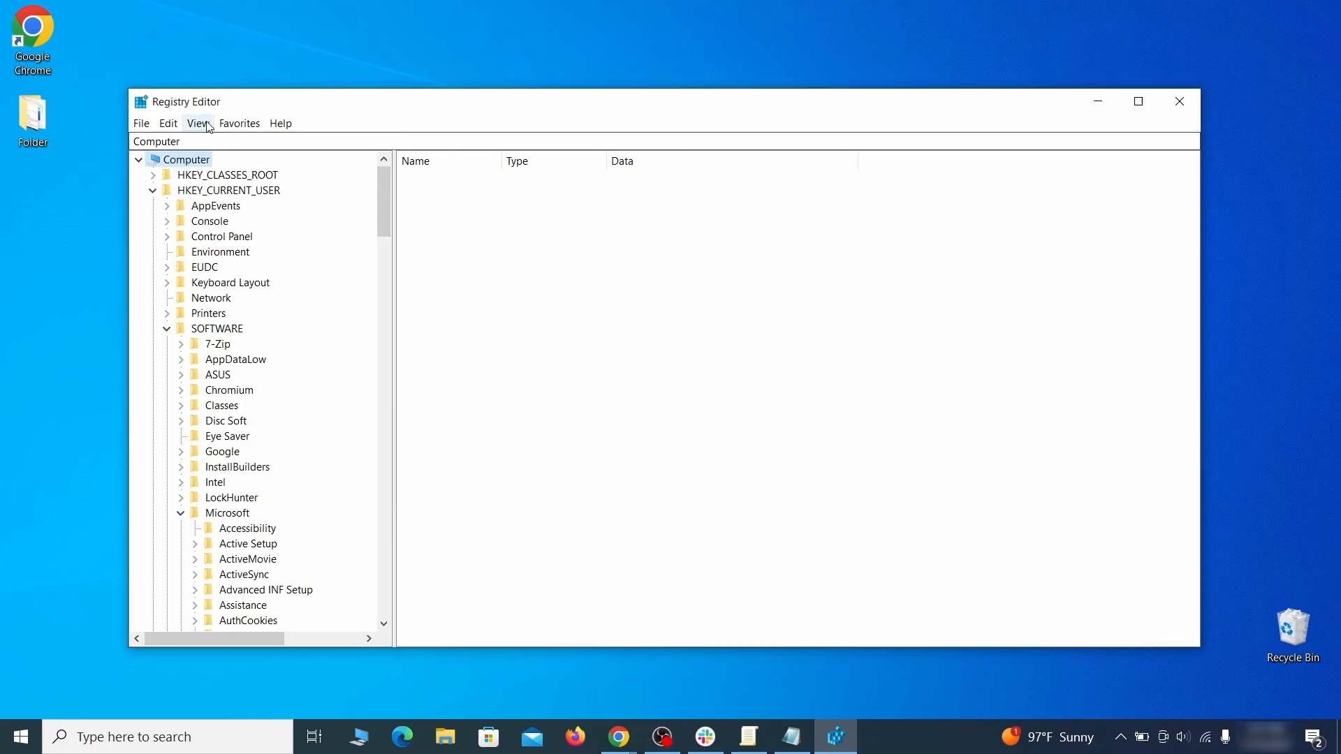
left_click(168, 123)
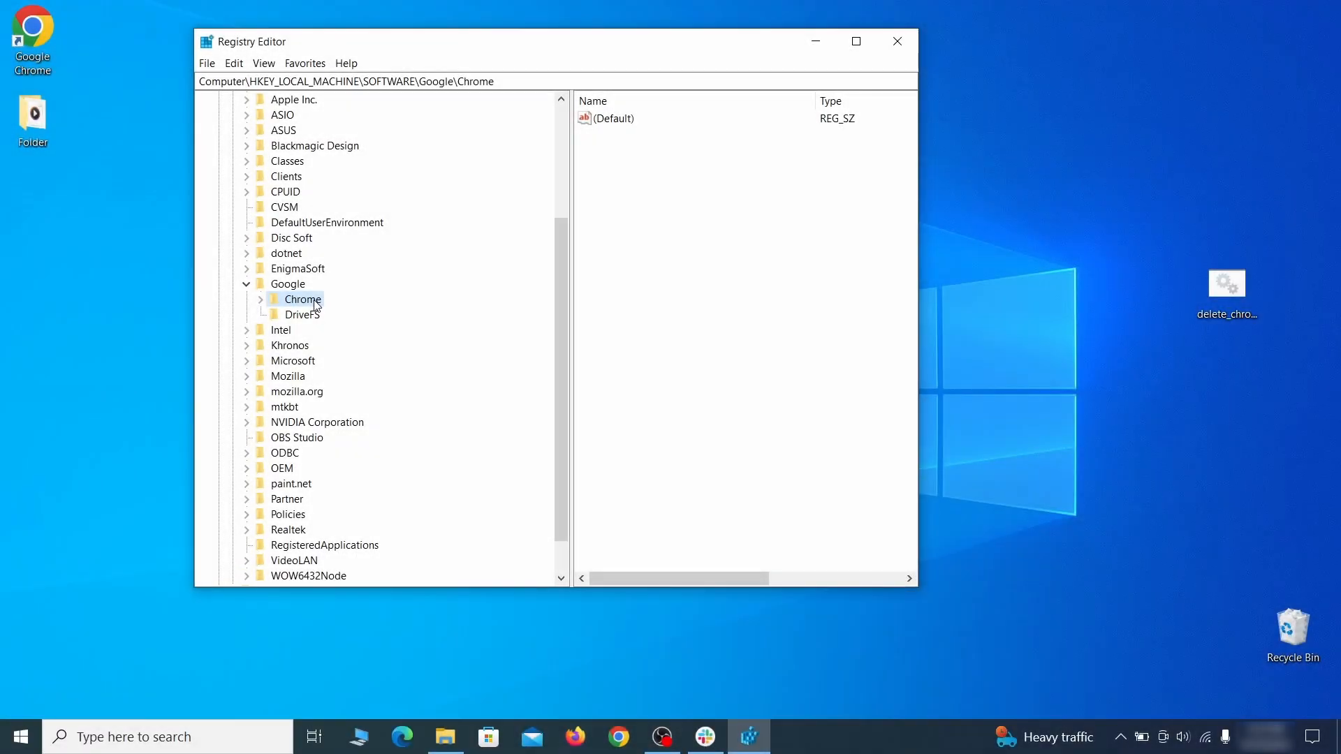
Try to delete the Chrome key under HKEY_LOCAL_MACHINE\SOFTWARE\Google.
right_click(307, 301)
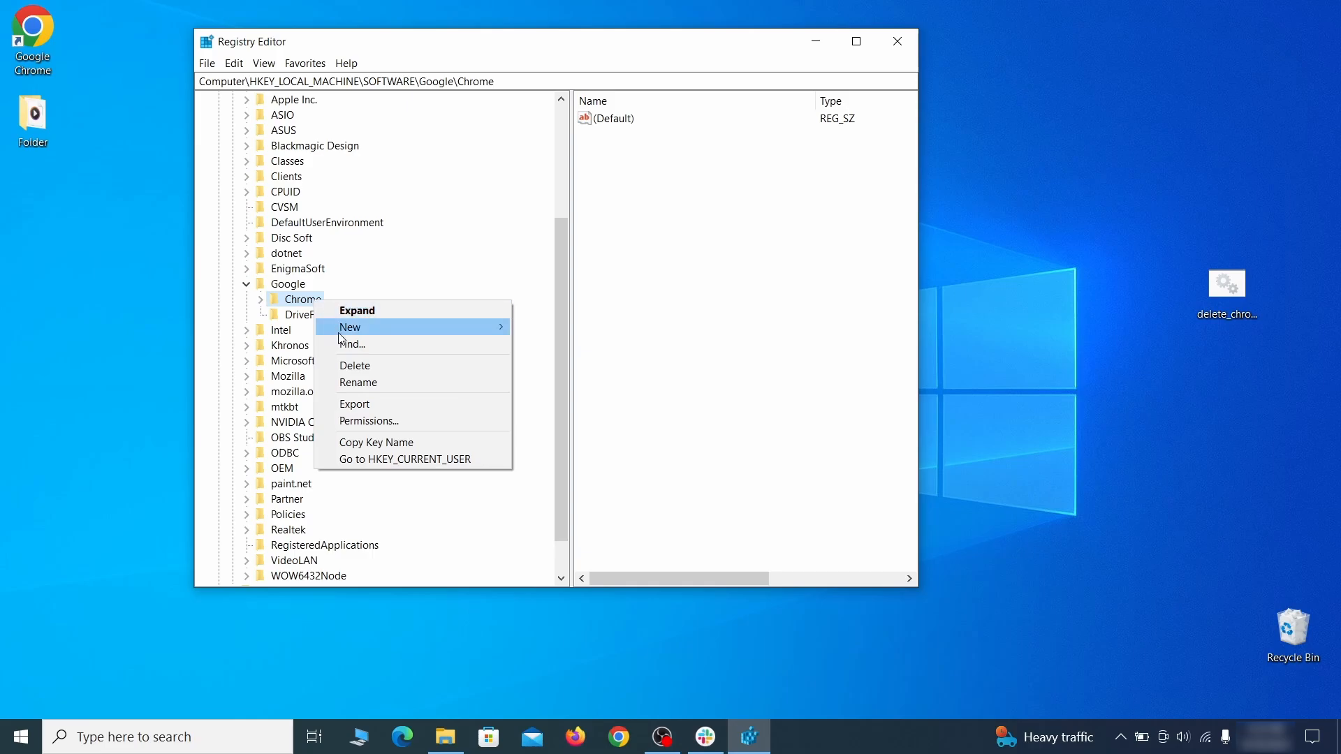
left_click(370, 367)
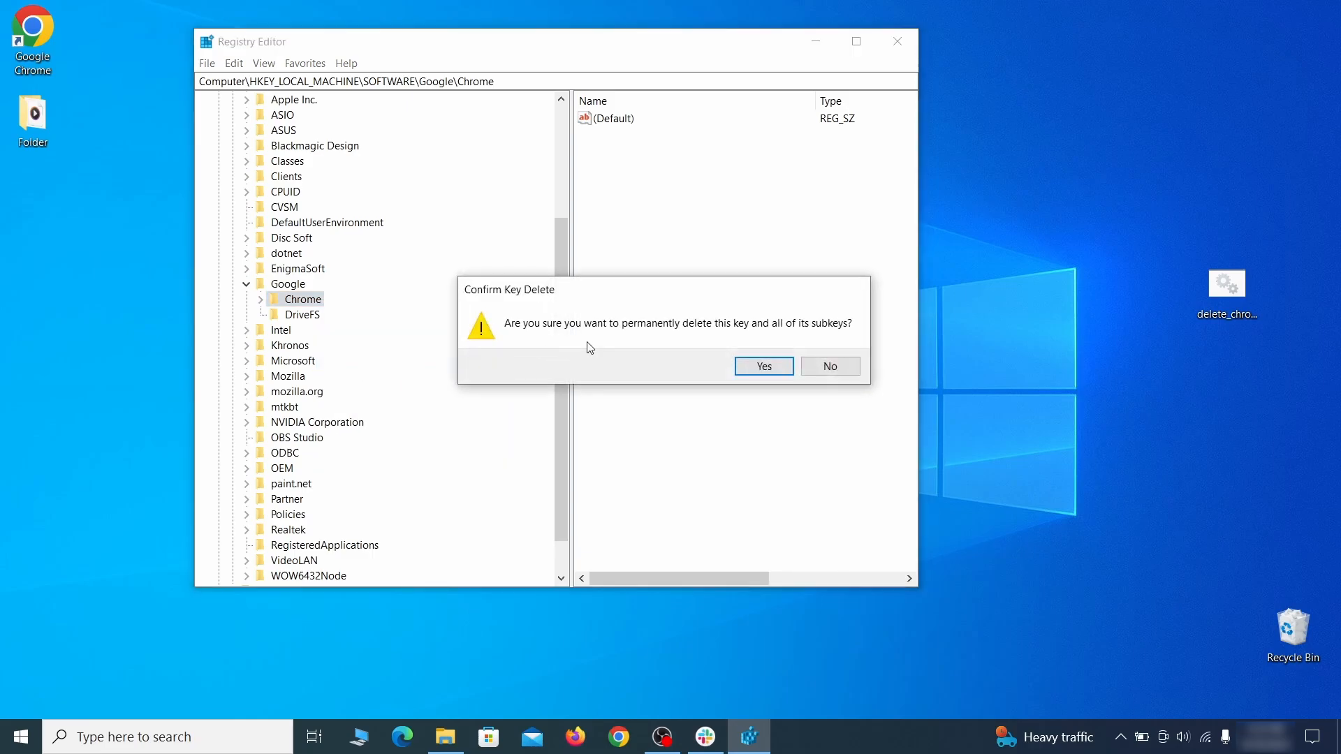
left_click(777, 368)
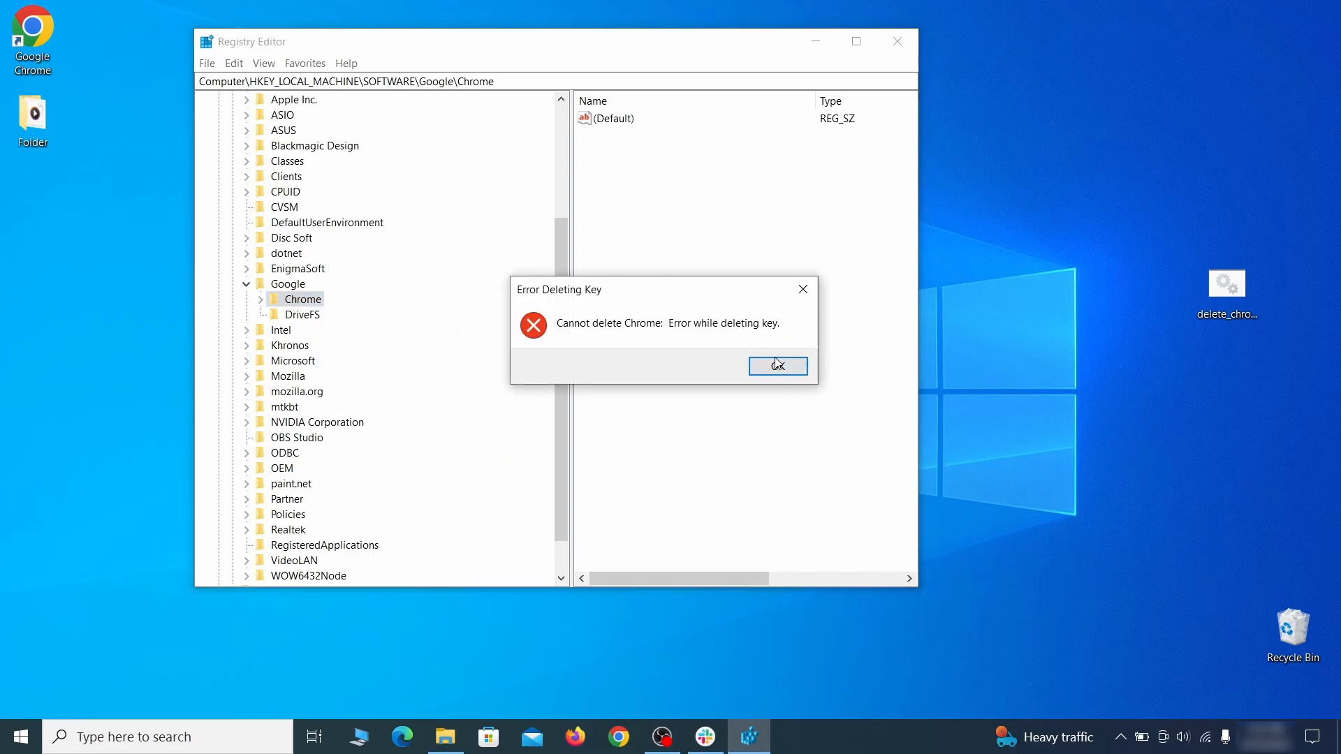
Dismiss the error and take ownership of the Chrome key for Everyone, replacing the owner on its subkeys and objects.
left_click(777, 365)
right_click(315, 305)
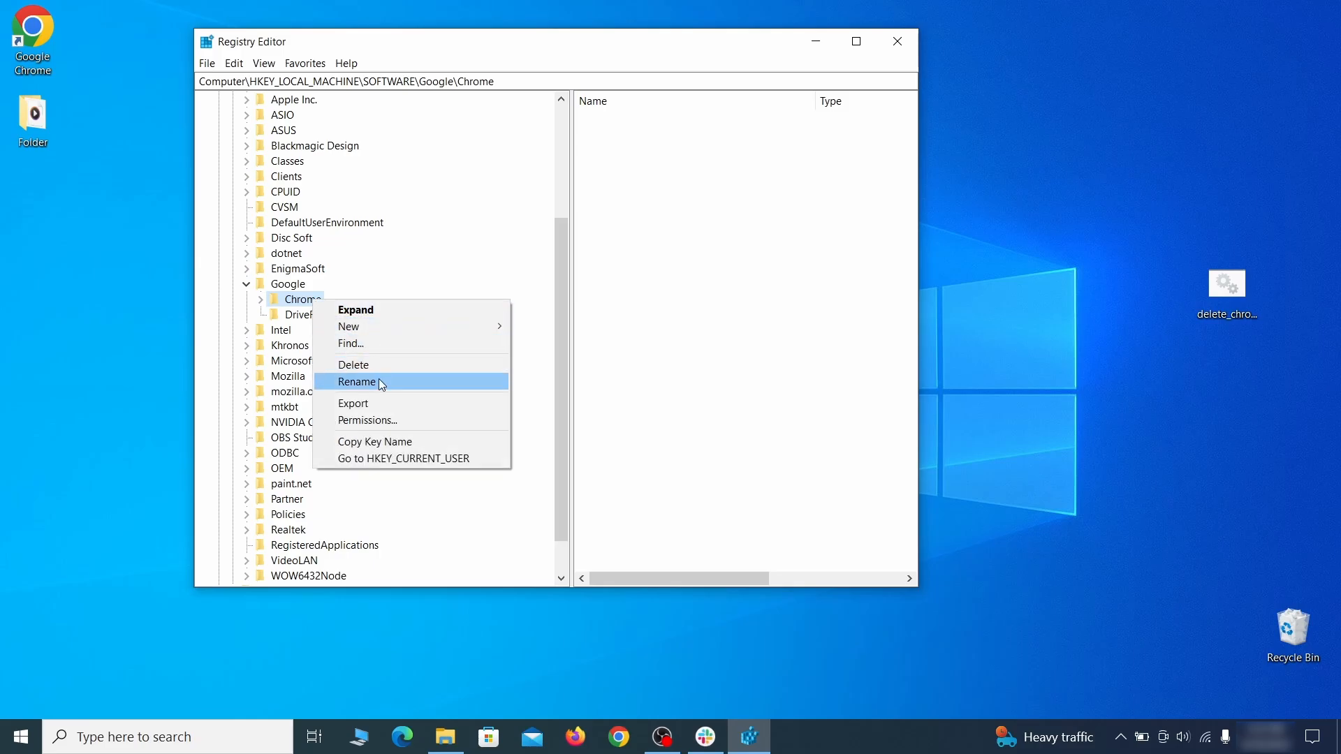
left_click(397, 419)
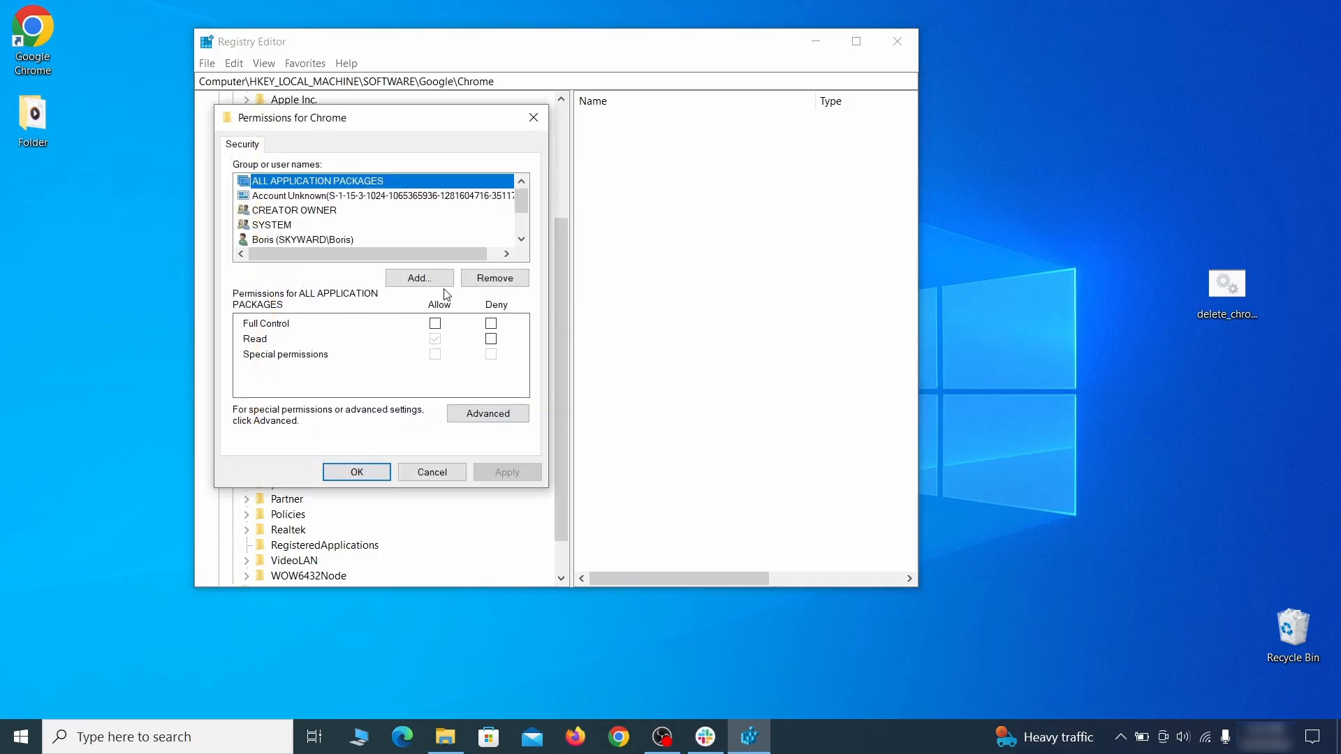
left_click(488, 414)
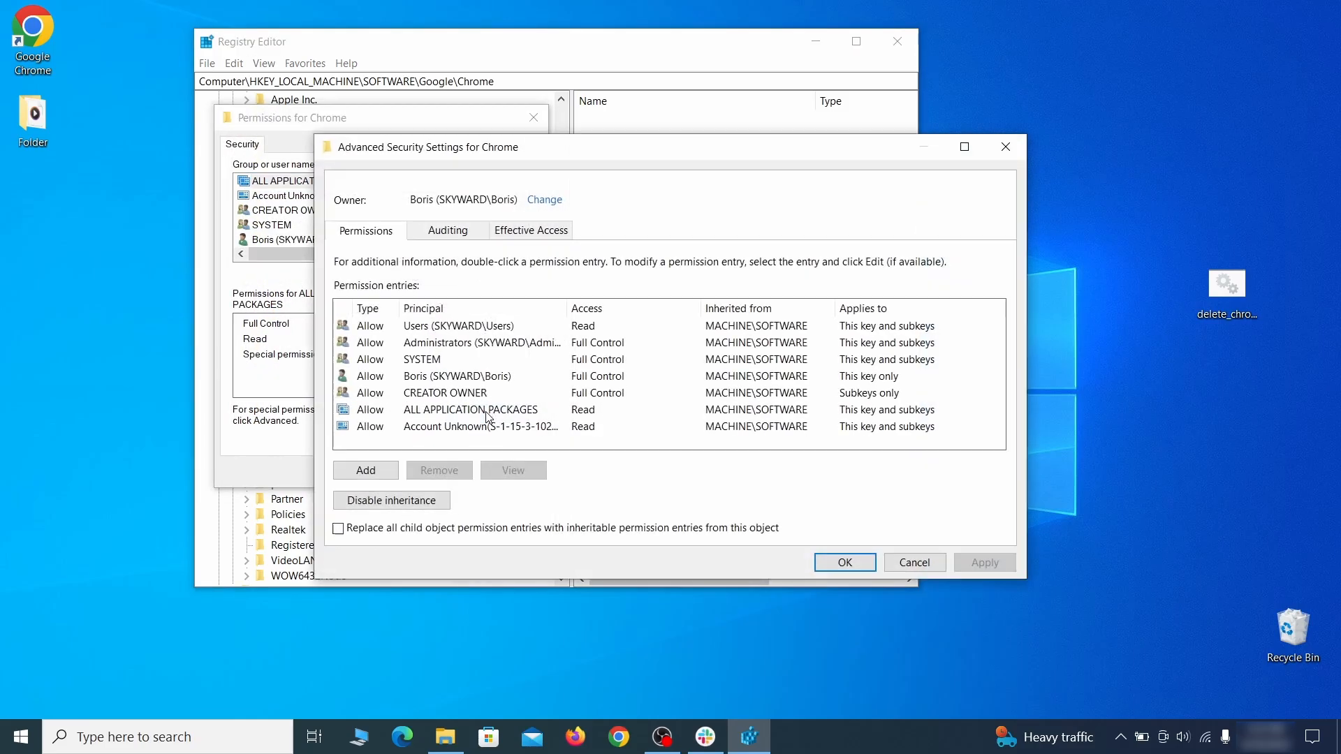
left_click(544, 201)
type("everyone")
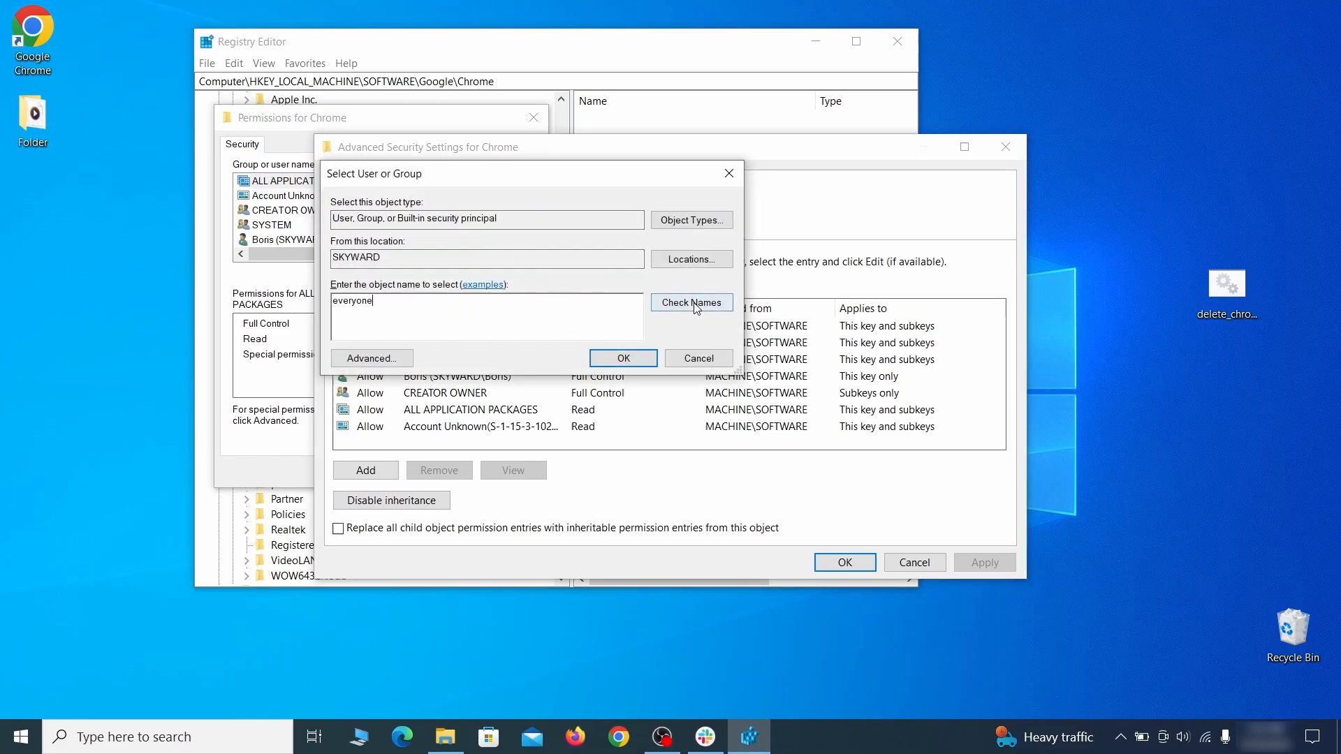
left_click(694, 307)
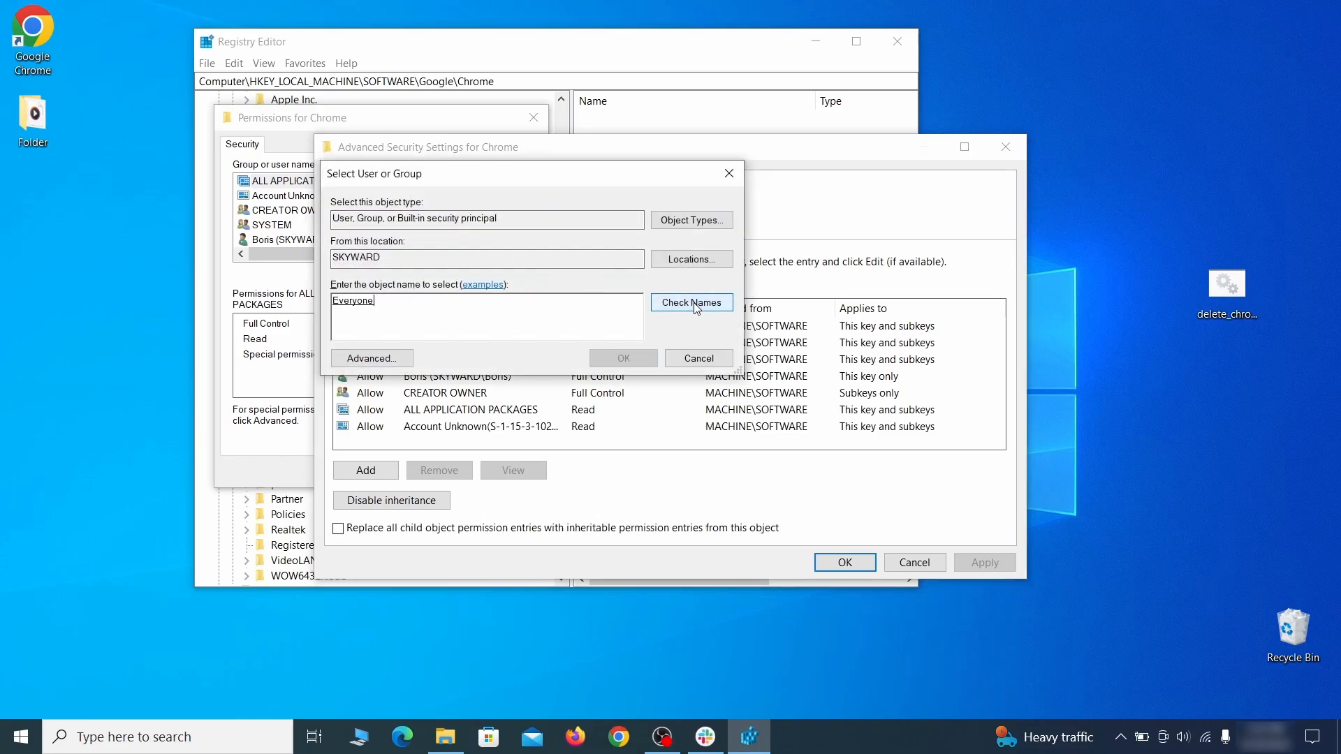
left_click(632, 359)
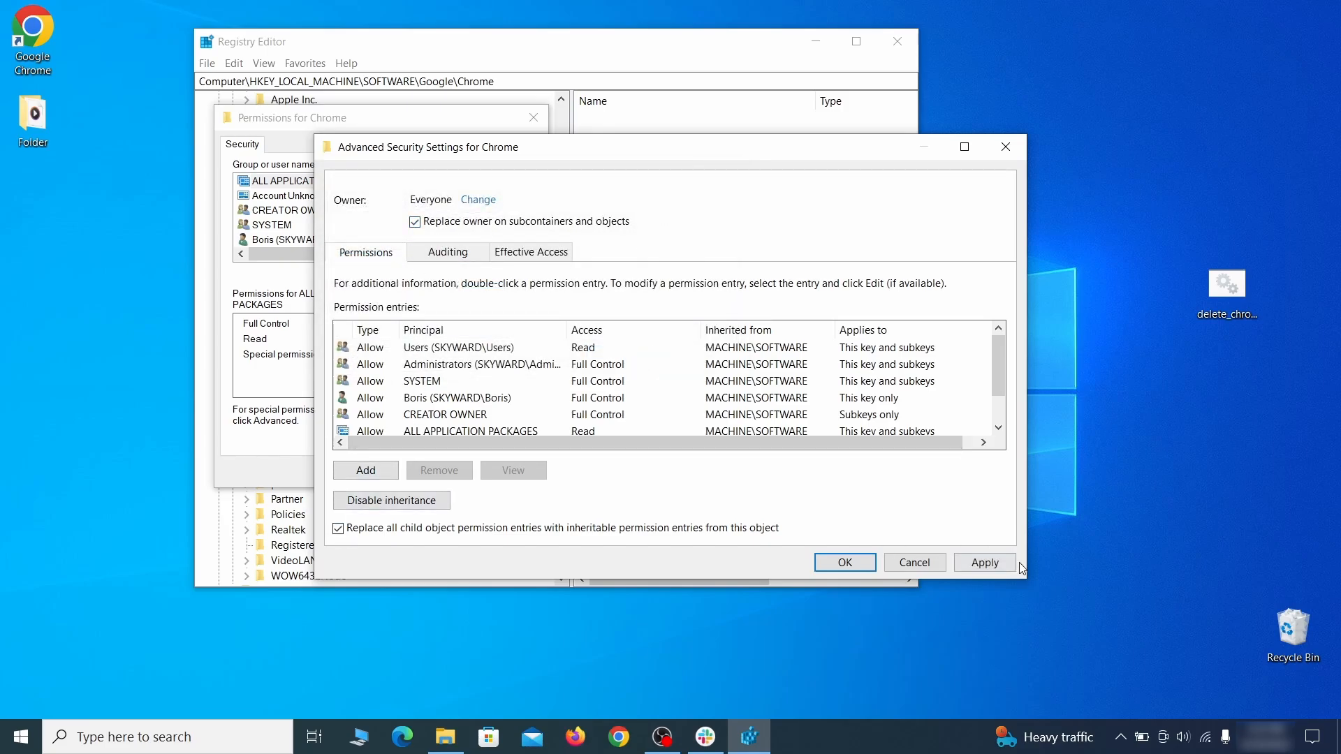
left_click(984, 562)
left_click(730, 447)
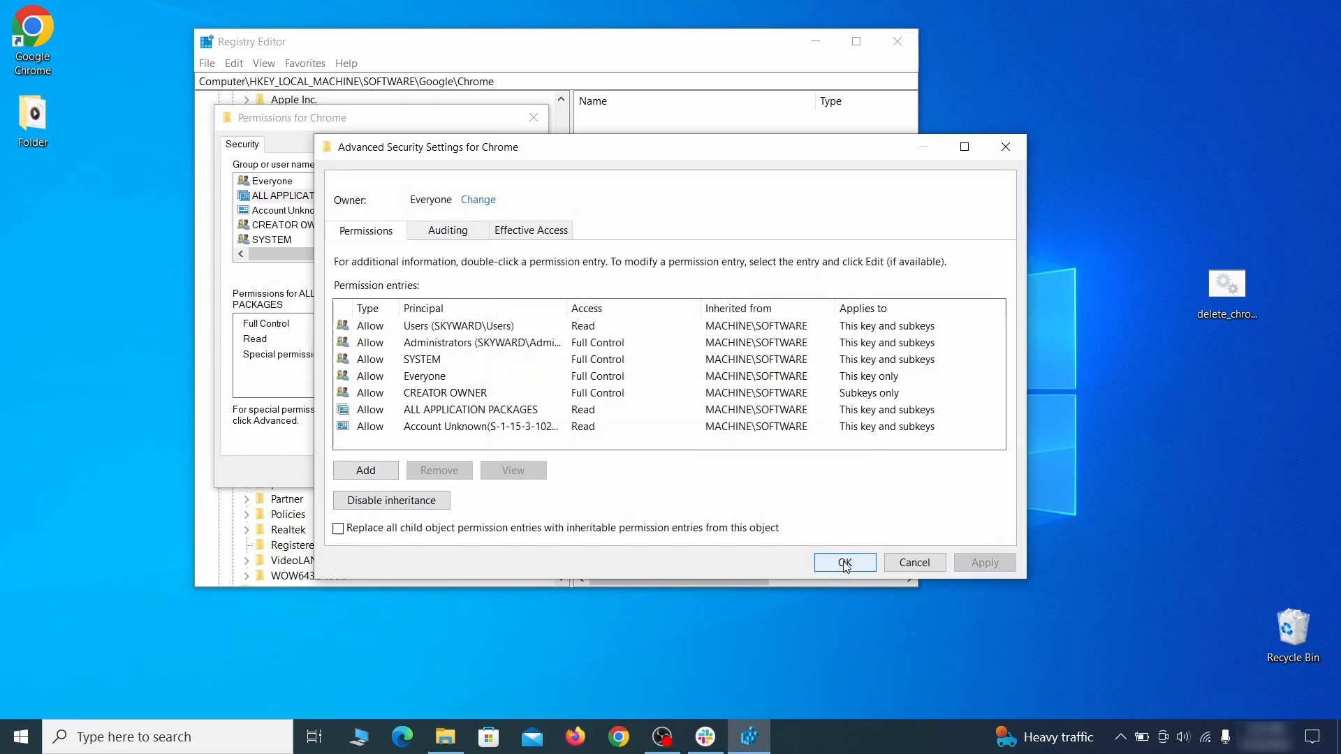
left_click(844, 563)
left_click(360, 470)
Delete the Chrome key under HKEY_LOCAL_MACHINE\SOFTWARE\Google and confirm the deletion.
right_click(300, 299)
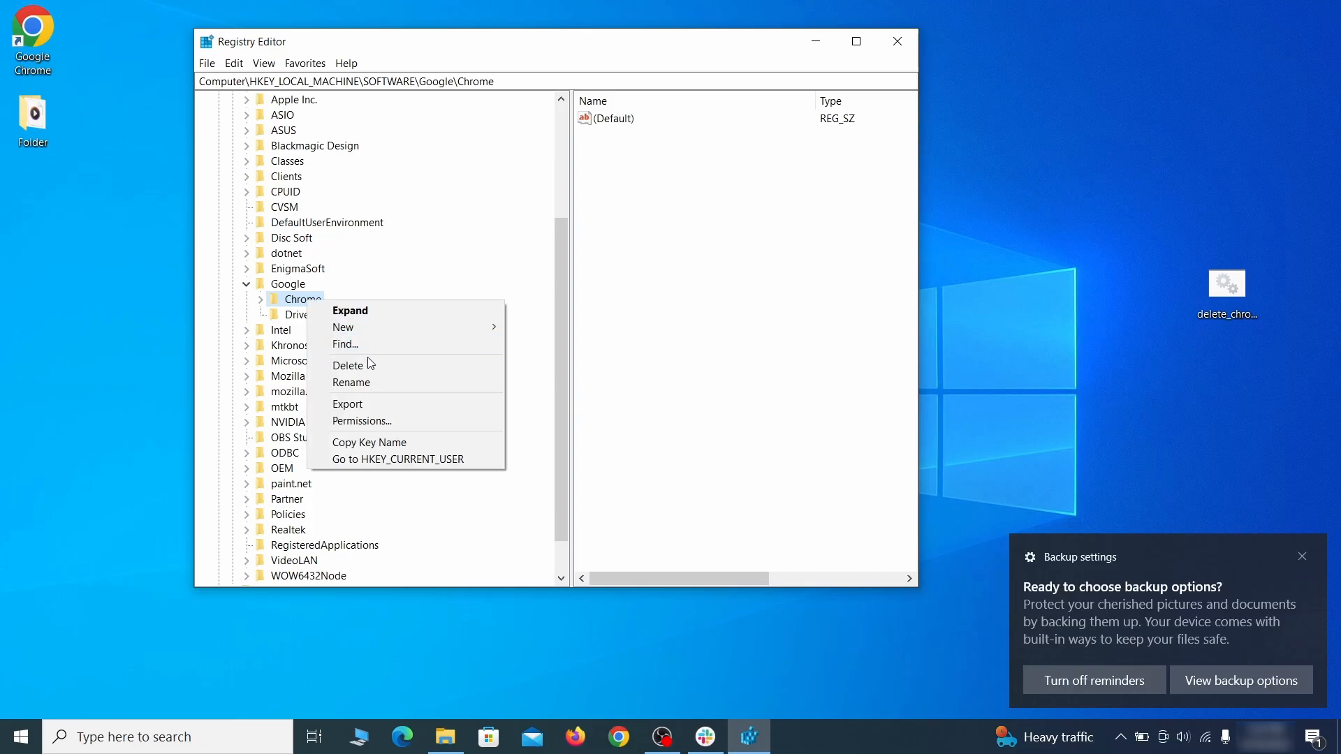
left_click(383, 377)
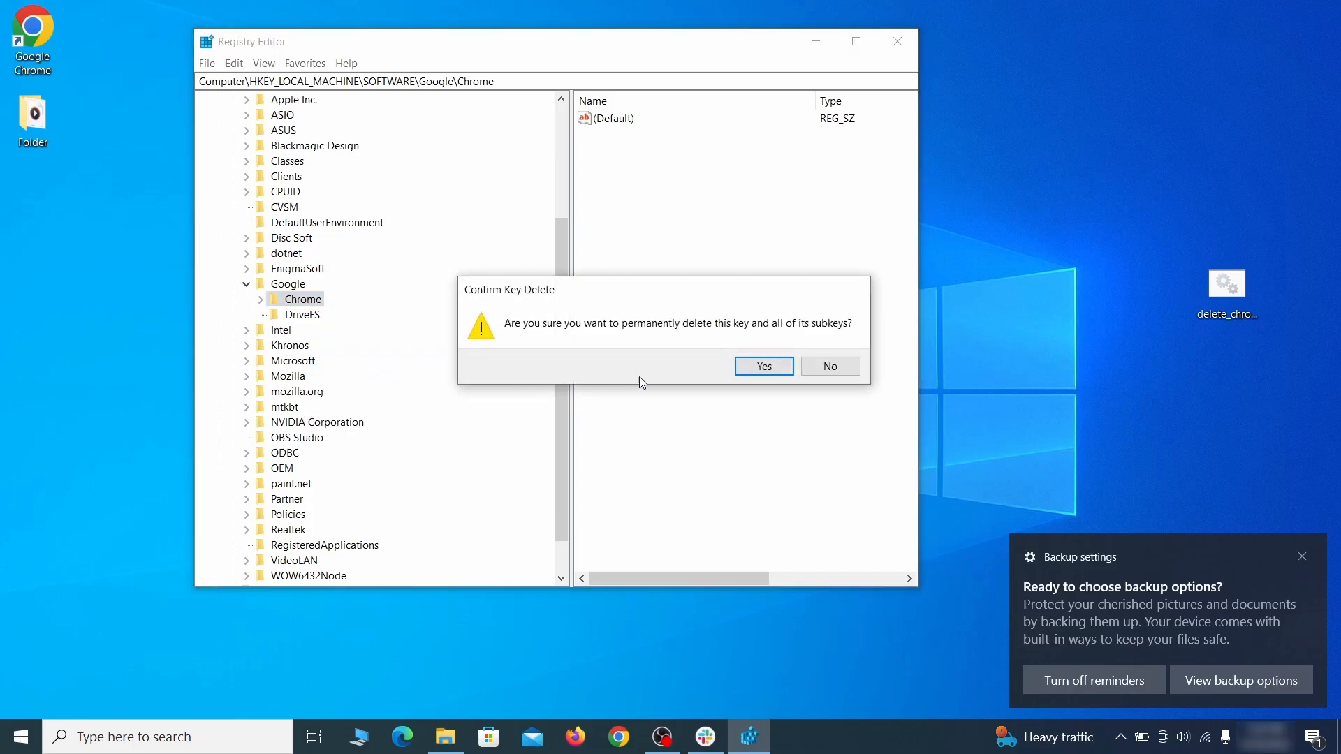
left_click(764, 367)
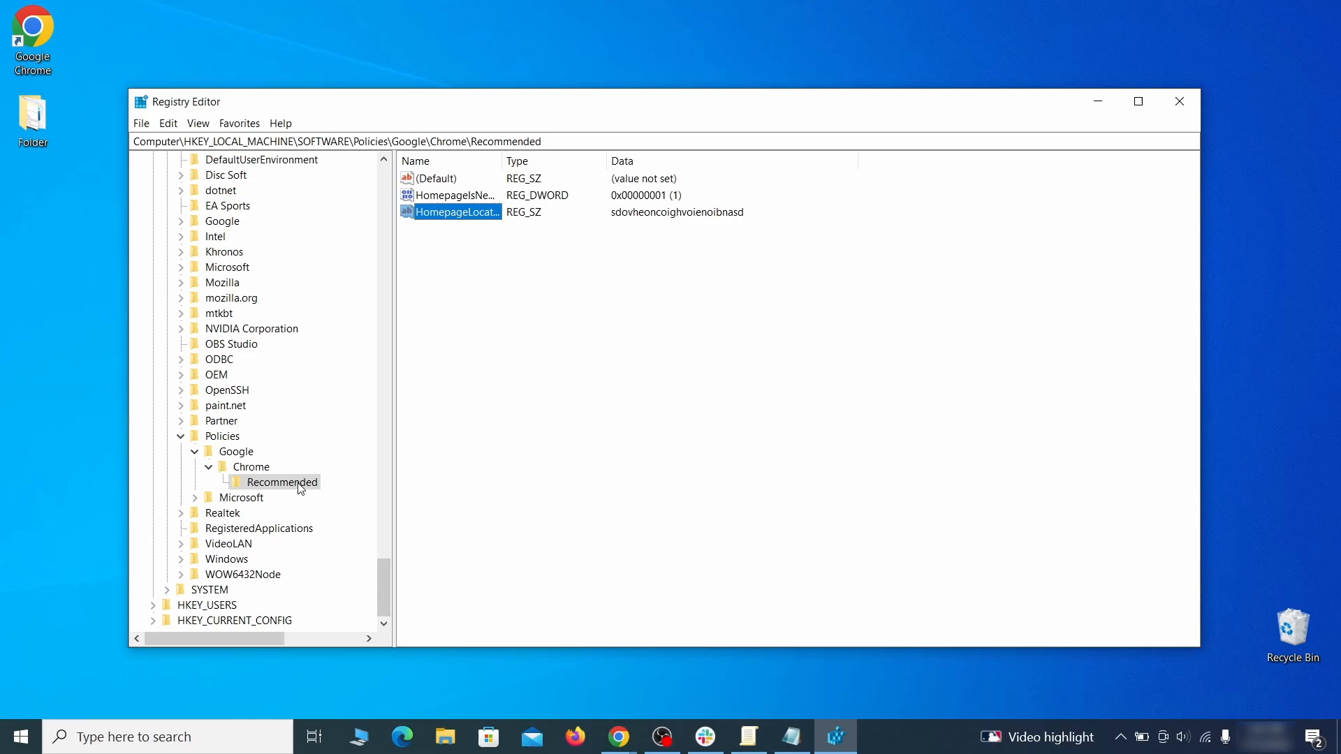
Delete the Recommended key under HKEY_LOCAL_MACHINE\SOFTWARE\Policies\Google\Chrome and confirm.
right_click(301, 488)
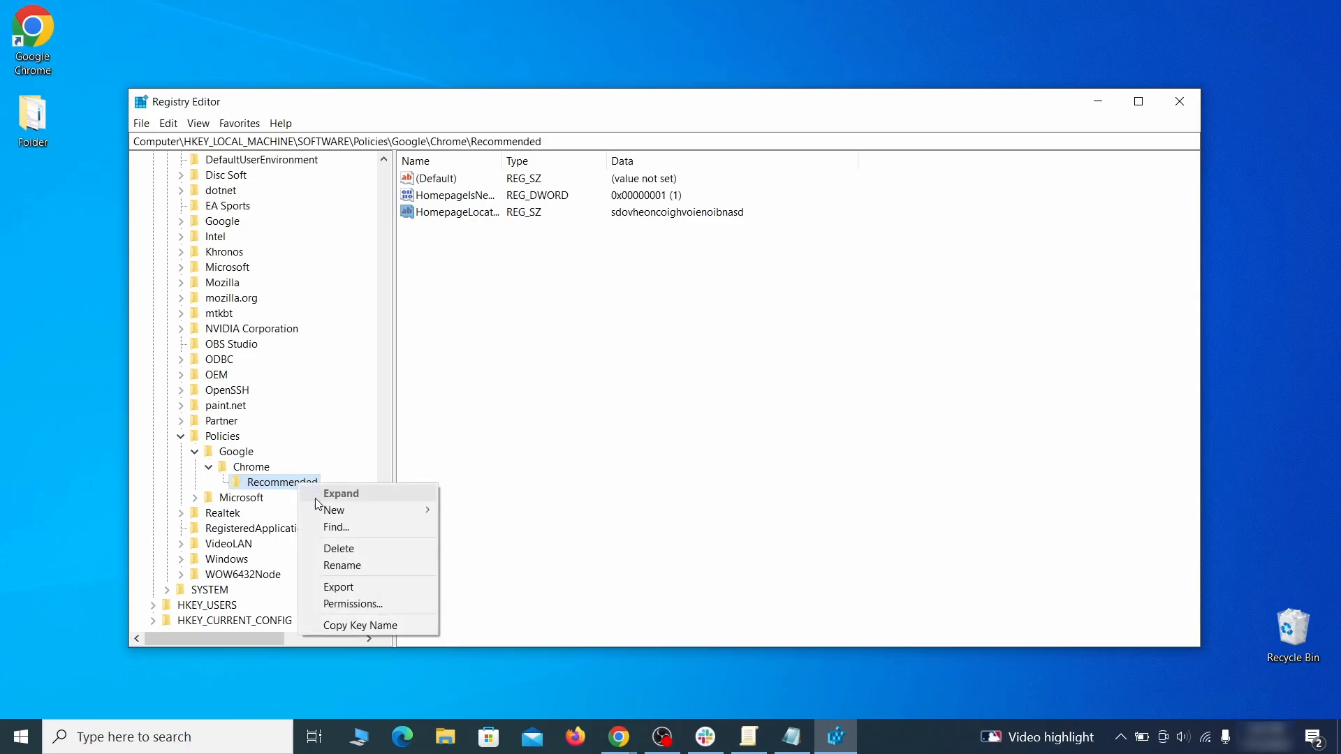
left_click(369, 550)
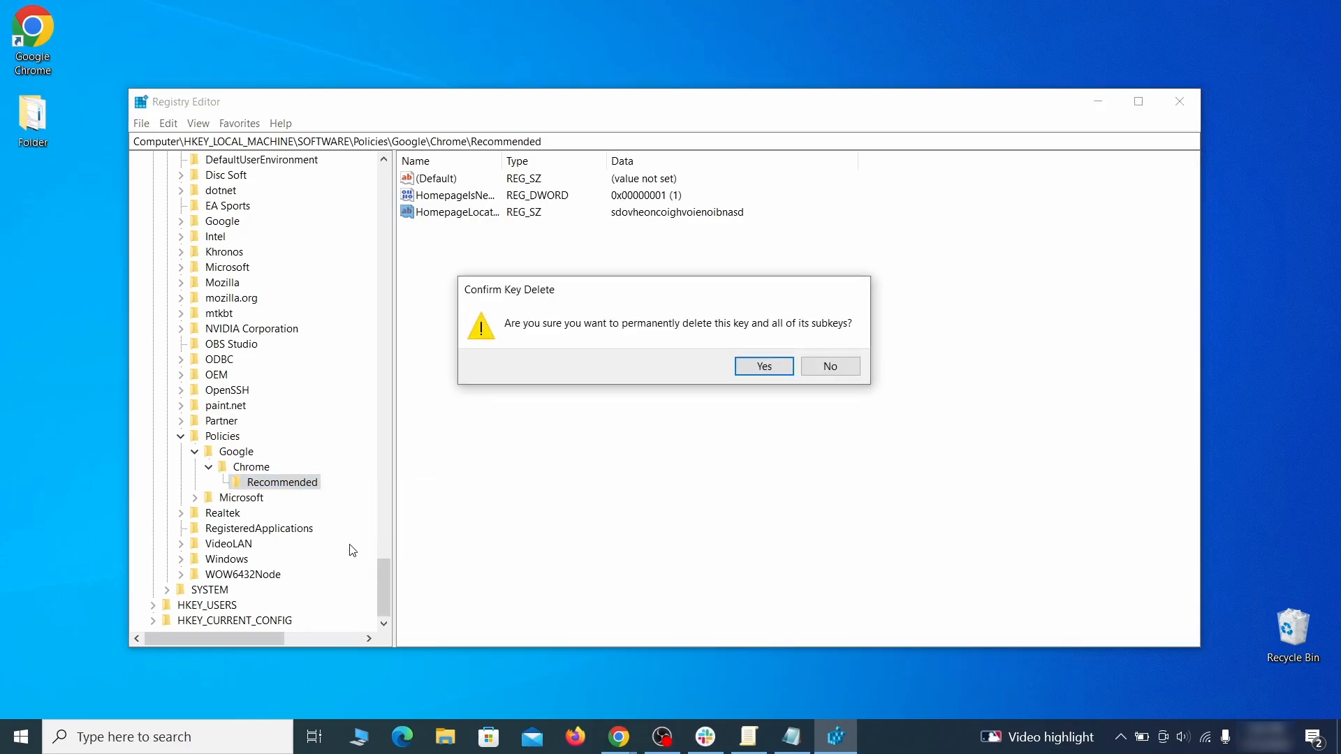
left_click(777, 366)
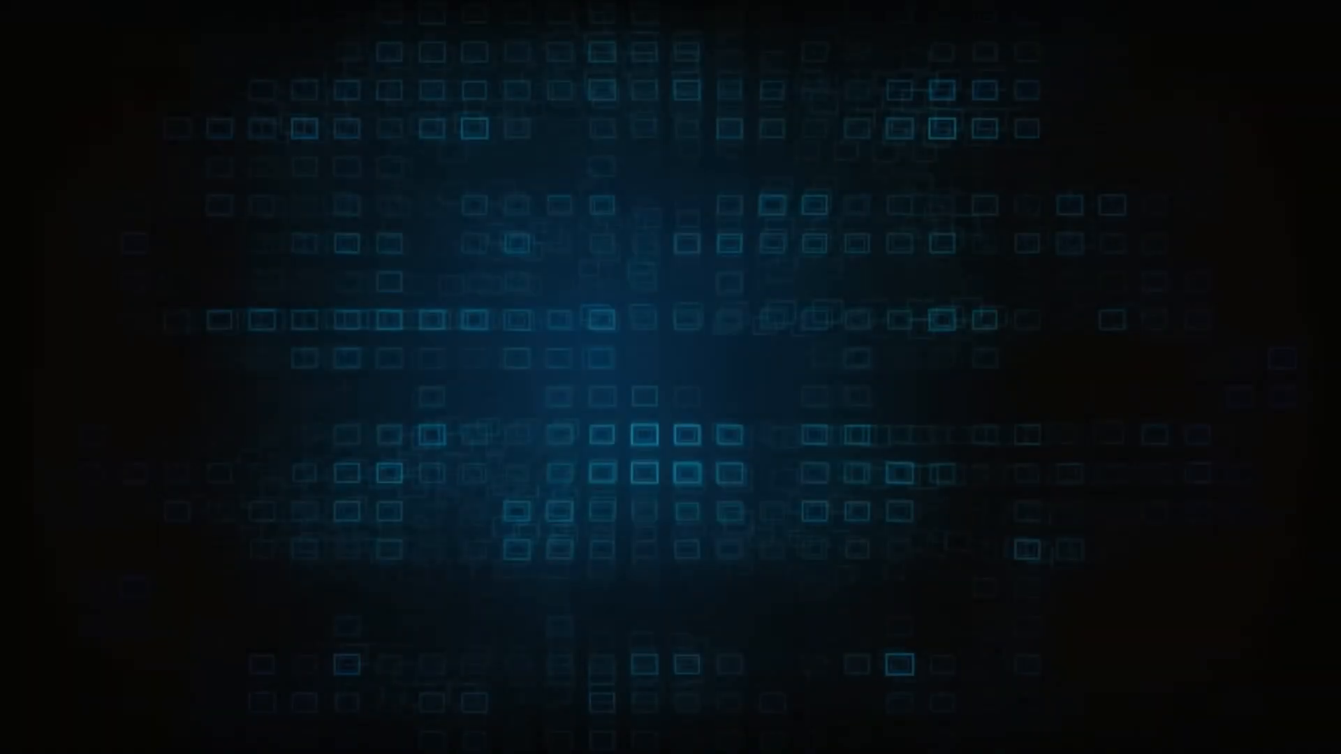
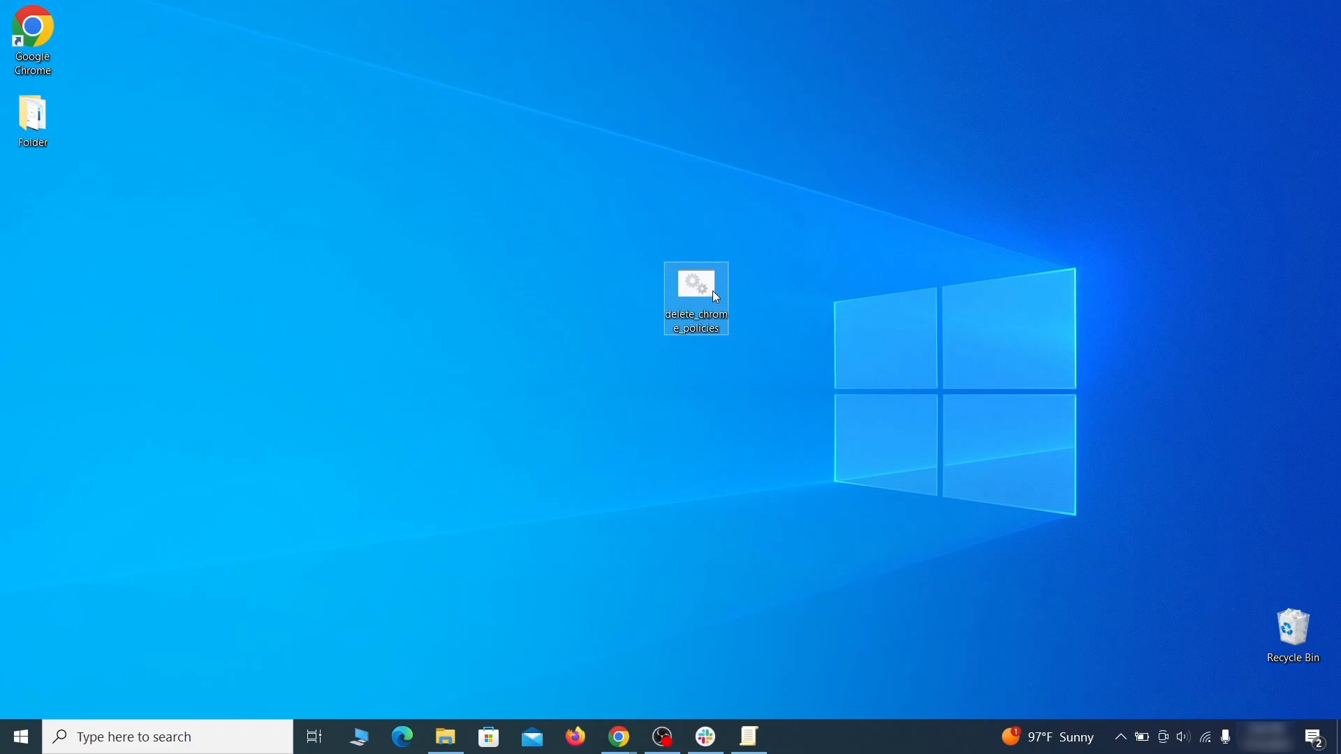
Run the delete_chrome_policies script as administrator, allowing it past the SmartScreen warning, and close its console window.
right_click(712, 289)
left_click(804, 356)
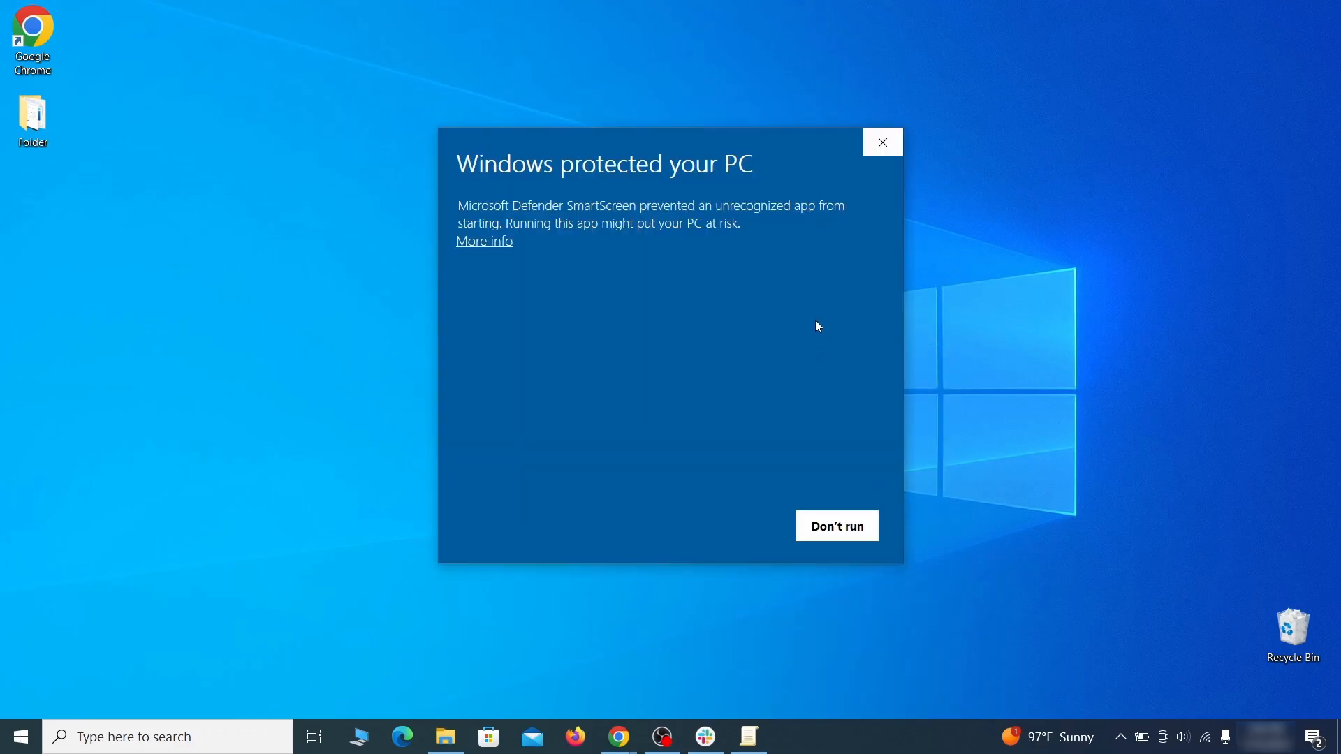
left_click(490, 242)
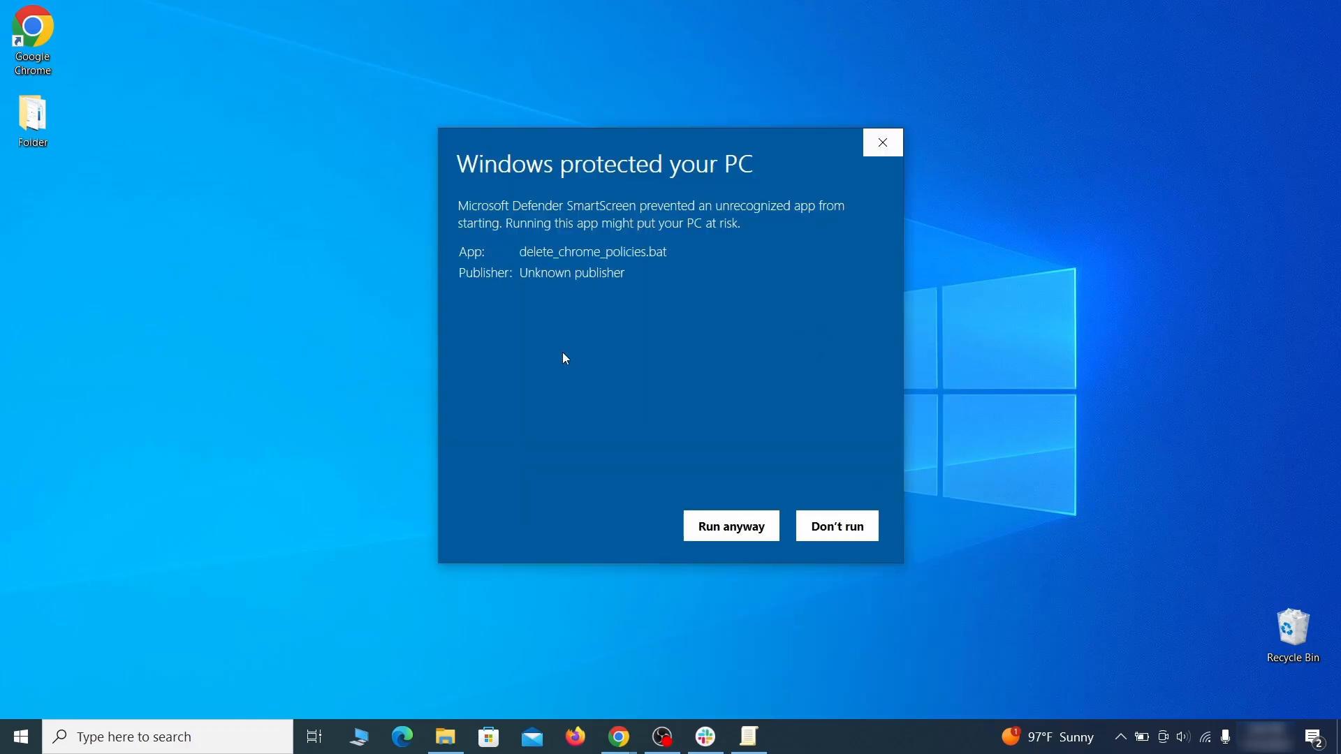
left_click(731, 530)
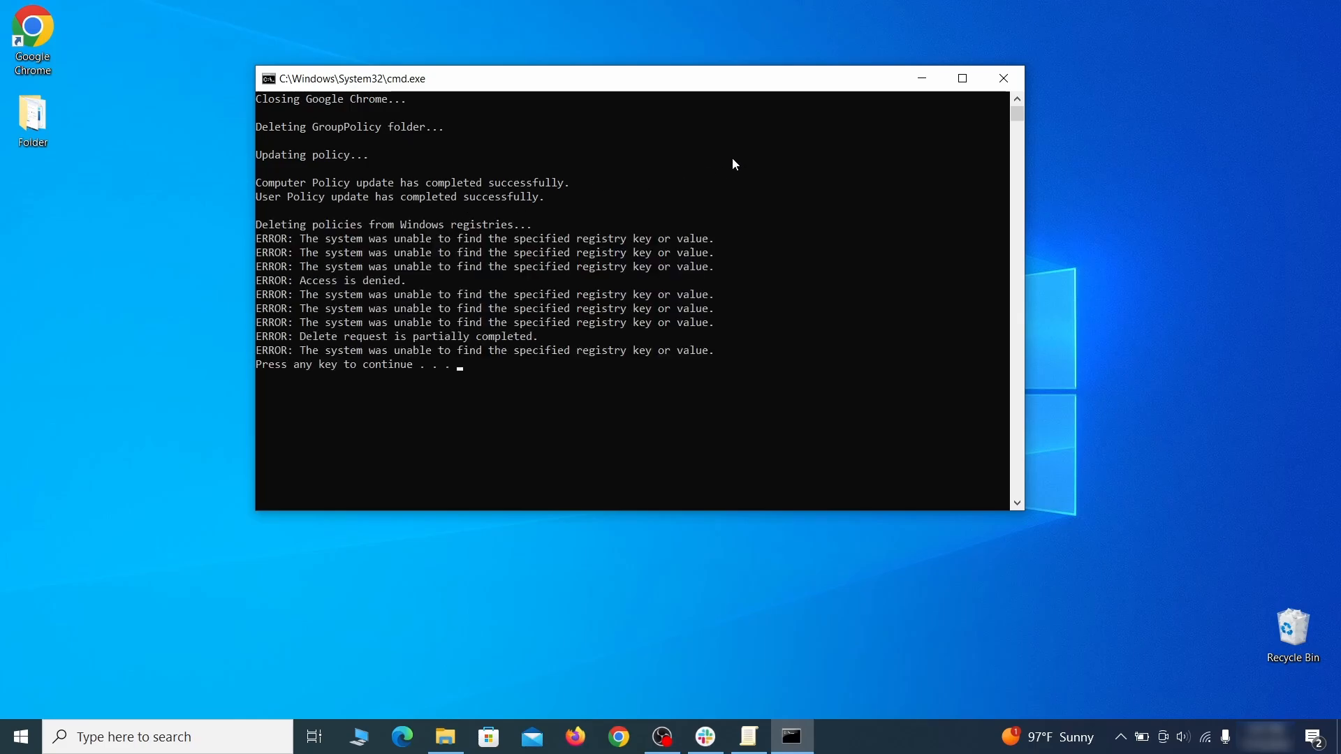
left_click(1005, 80)
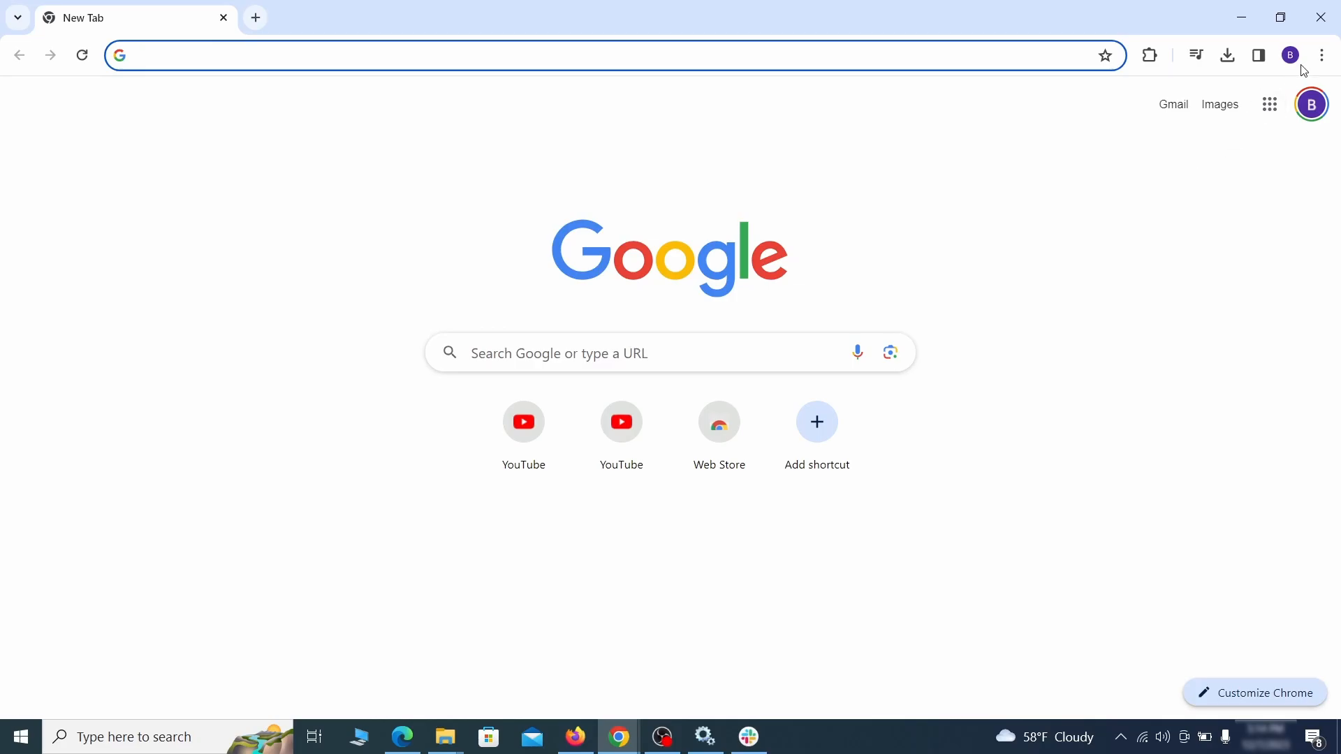
Open Chrome's extensions page, then disable and remove the Add to Zola Button extension.
left_click(1323, 55)
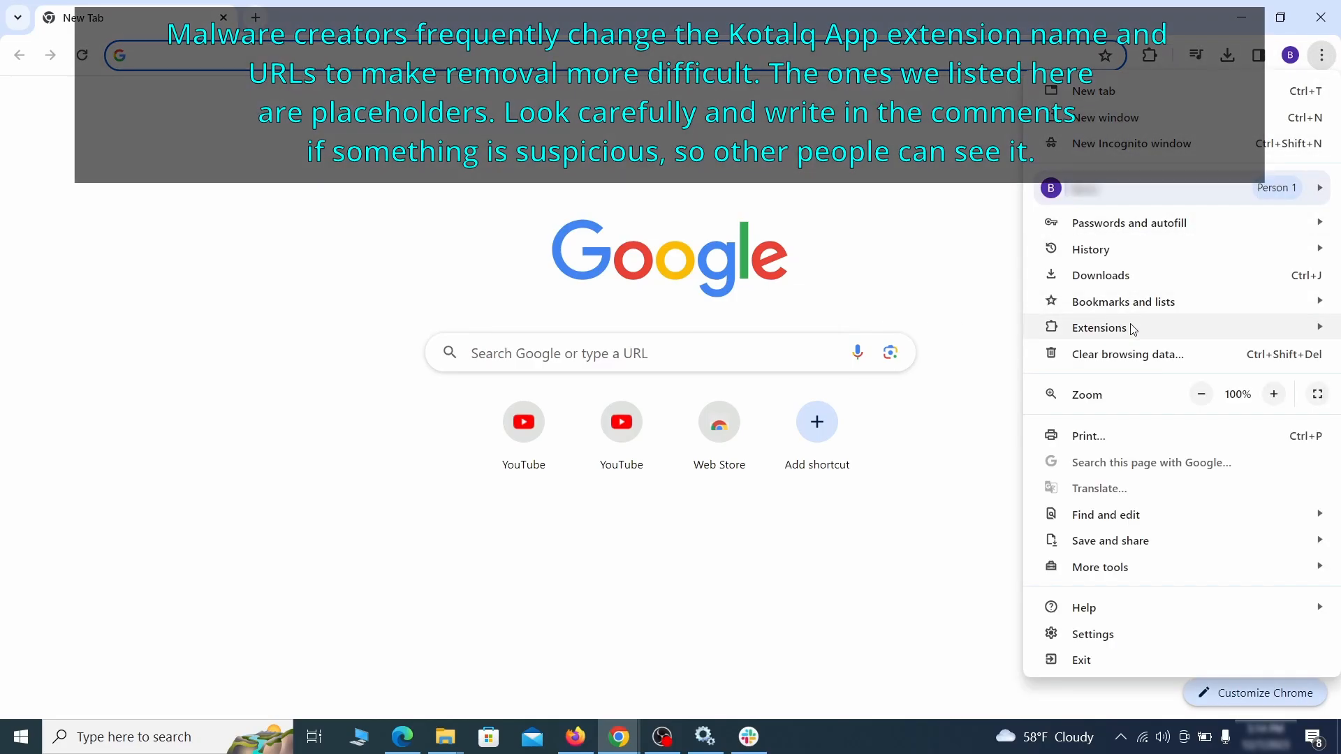
mouse_move(1059, 334)
left_click(985, 328)
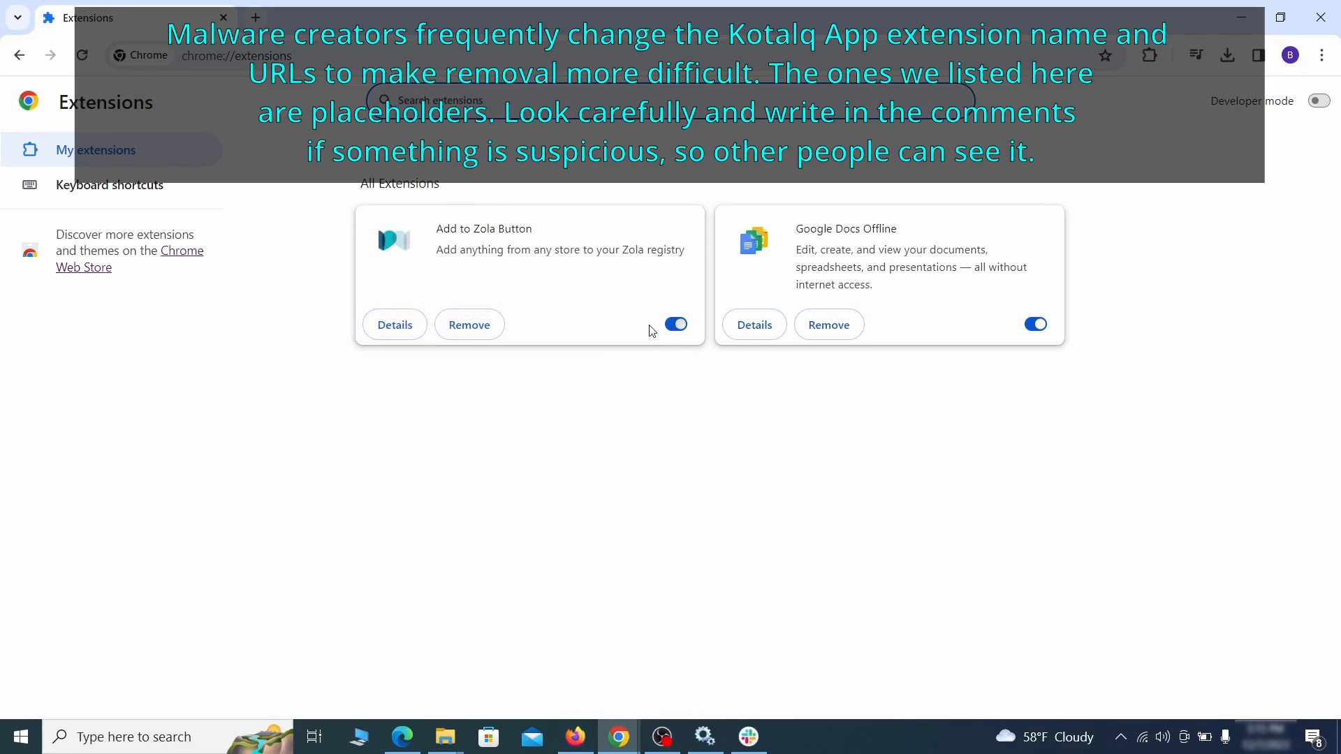
left_click(675, 324)
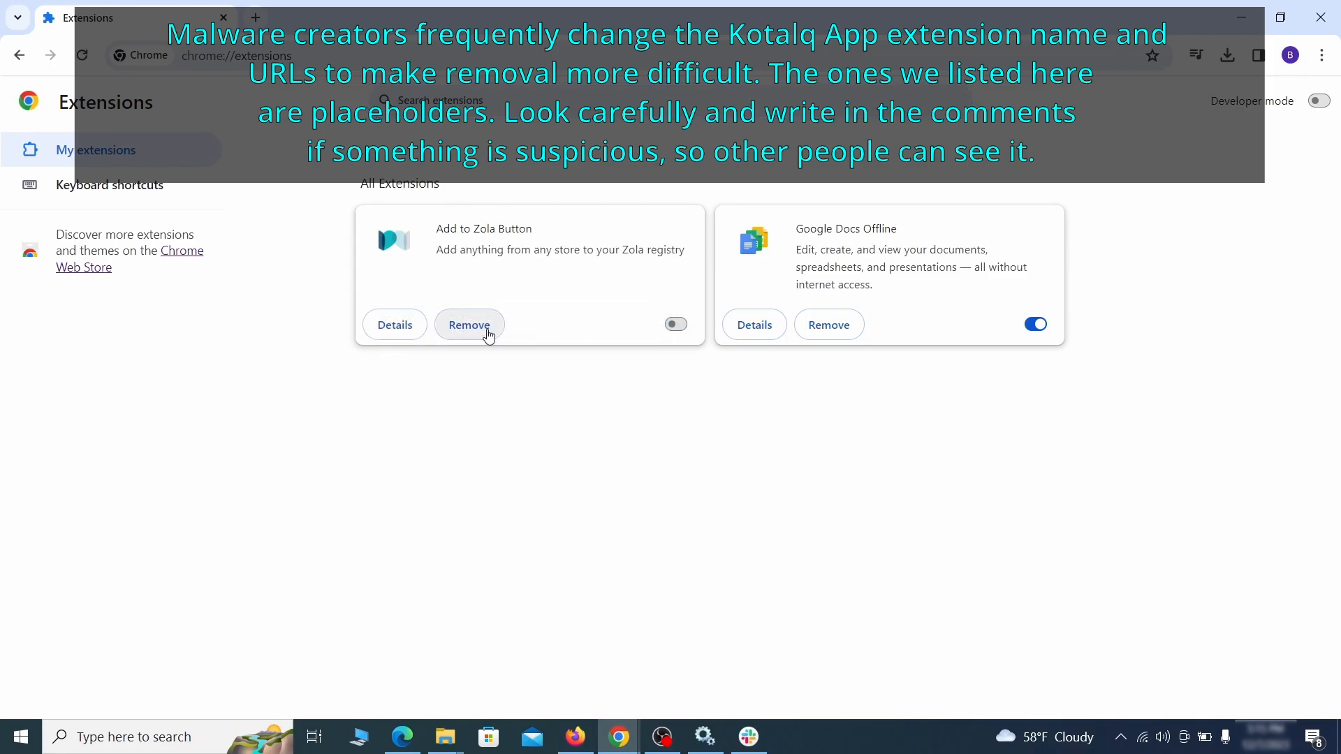
left_click(488, 331)
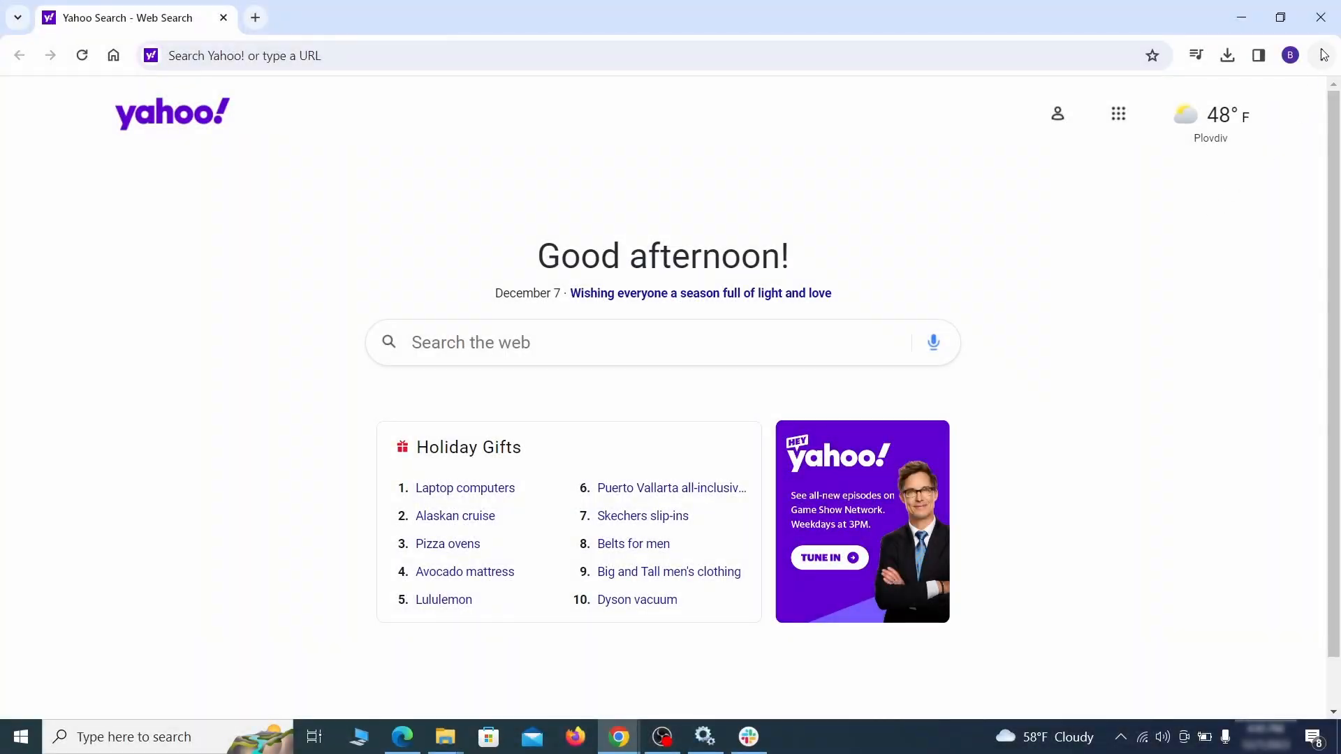
Clear Chrome's browsing data in the Advanced tab, additionally checking autofill form data, site settings and hosted app data.
left_click(1322, 55)
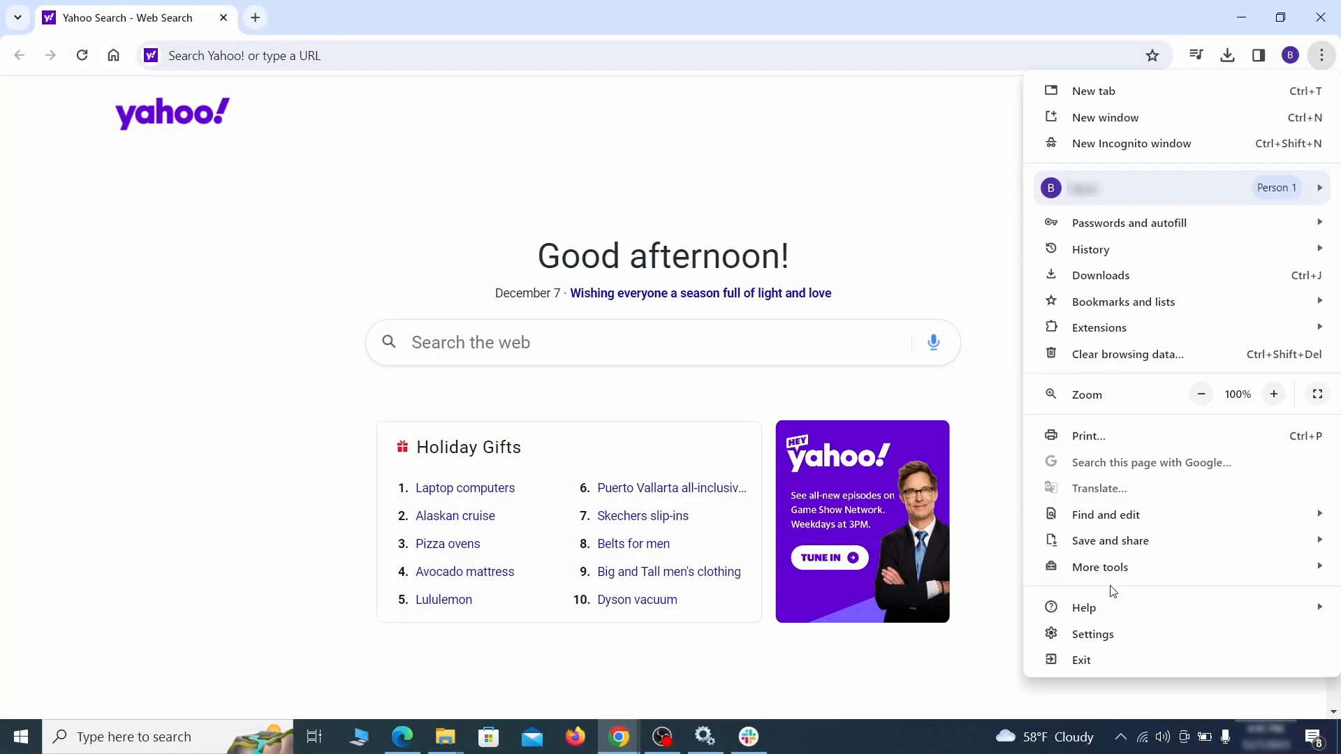
left_click(1092, 634)
left_click(161, 219)
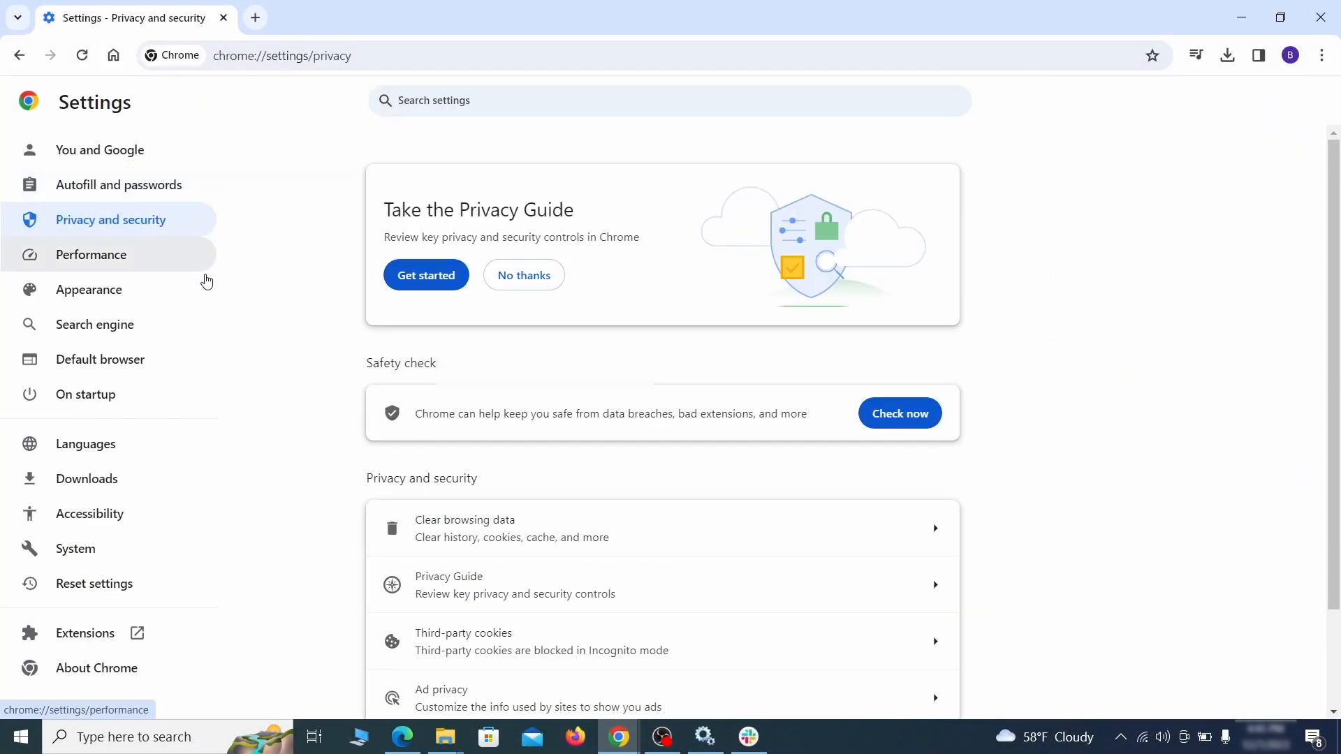
scroll(1058, 458, "down", 1)
left_click(876, 451)
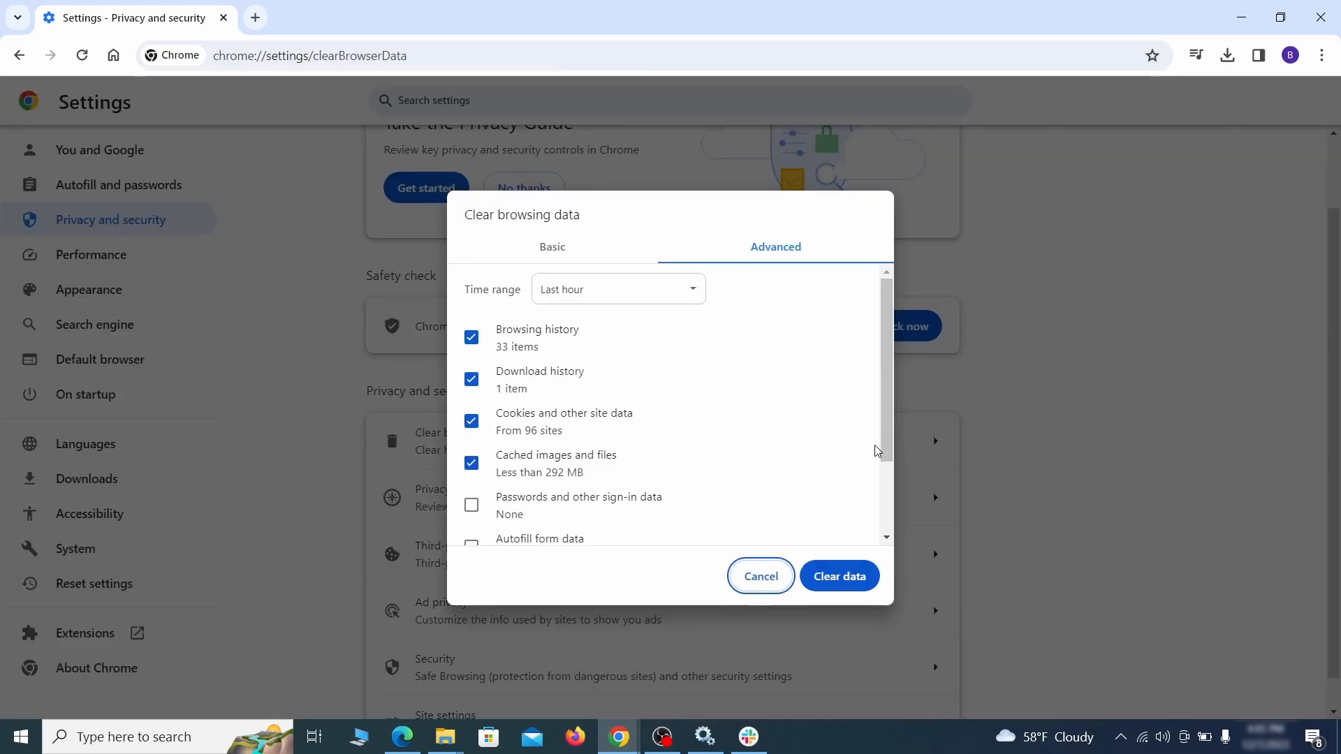
left_click(589, 252)
left_click(746, 252)
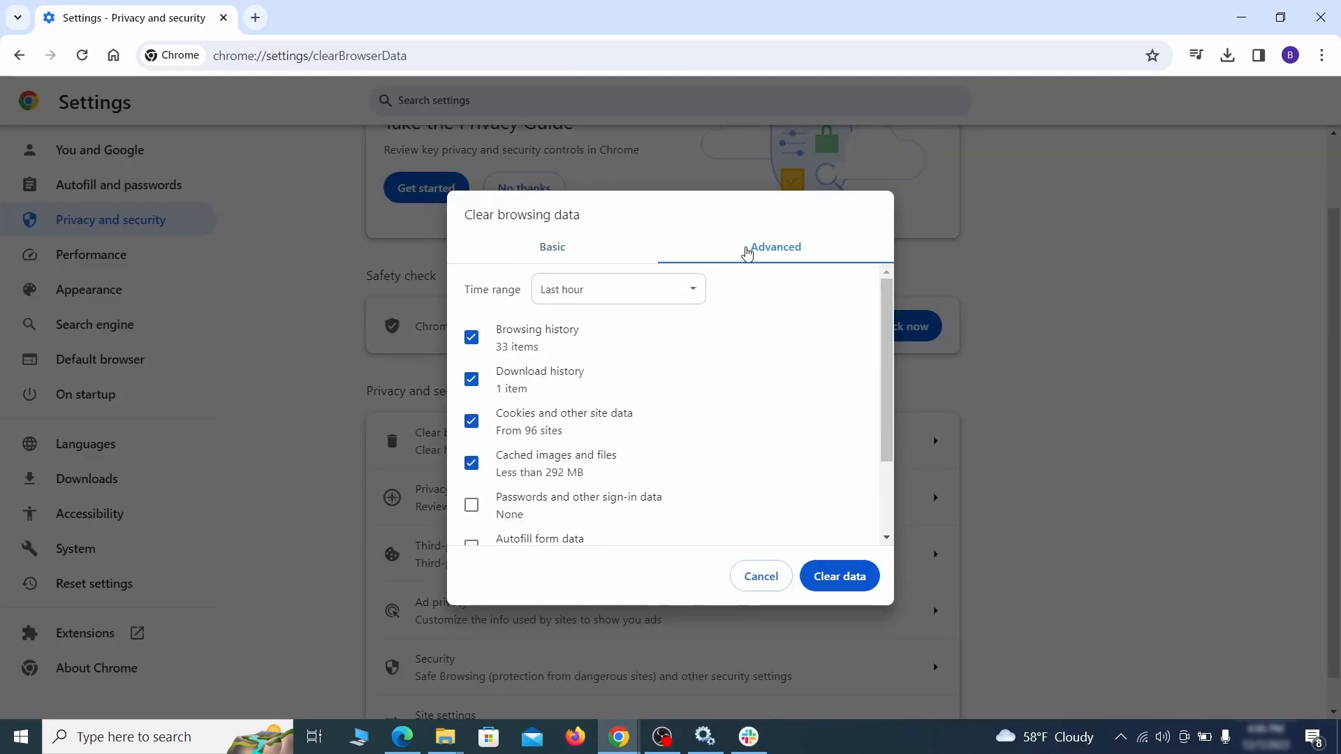
scroll(679, 400, "down", 2)
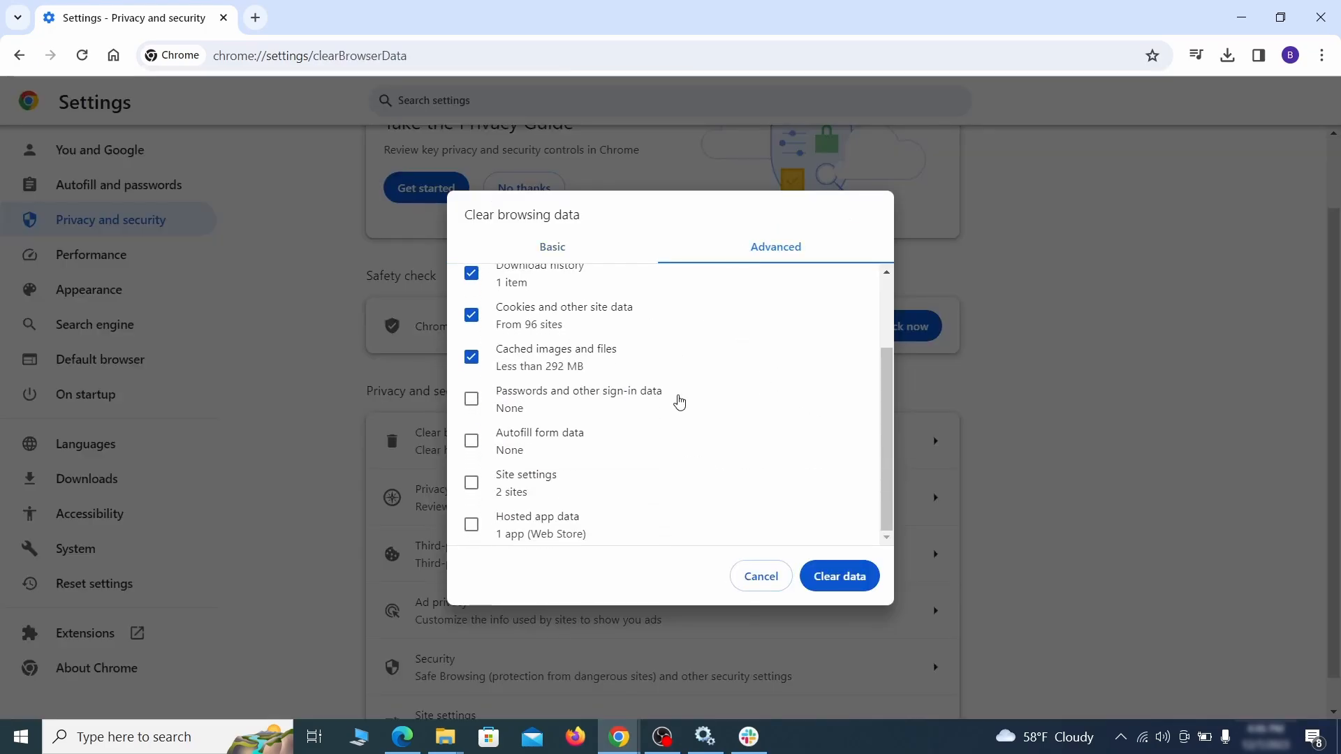
left_click(471, 444)
left_click(472, 484)
left_click(472, 525)
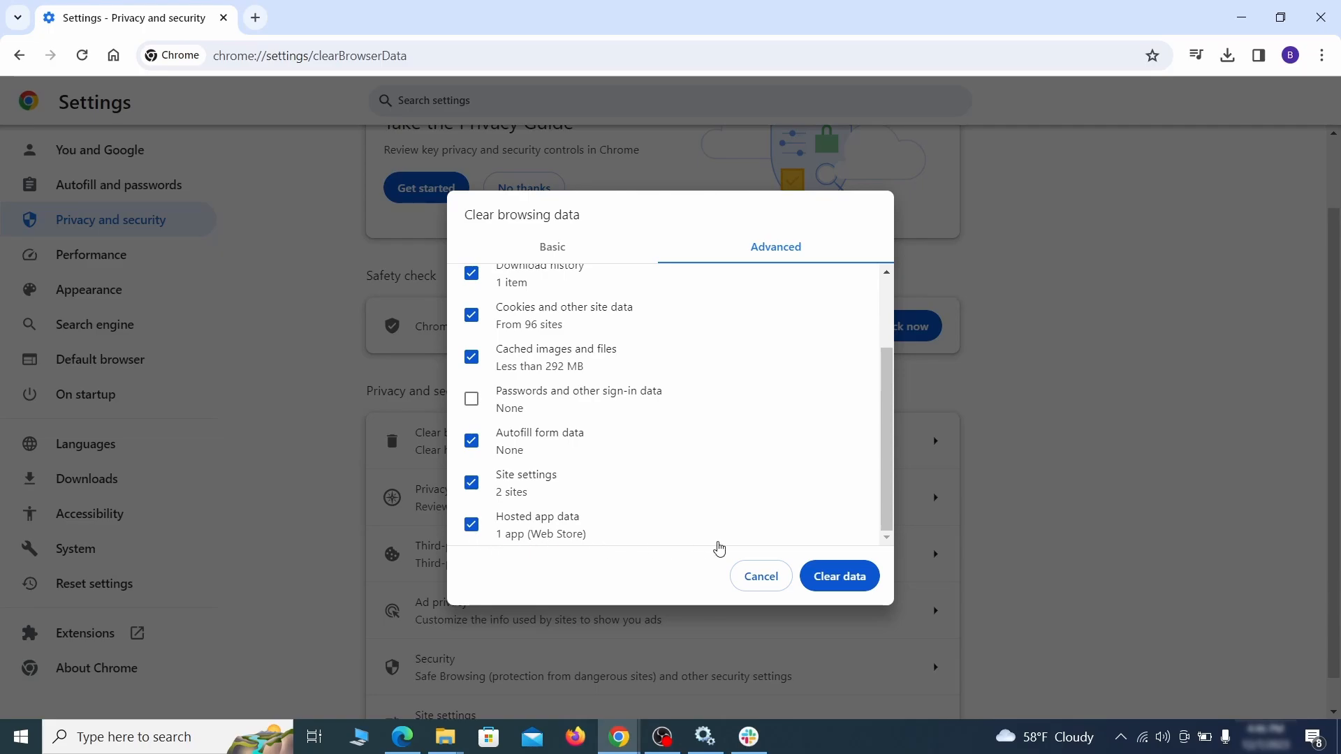
left_click(852, 579)
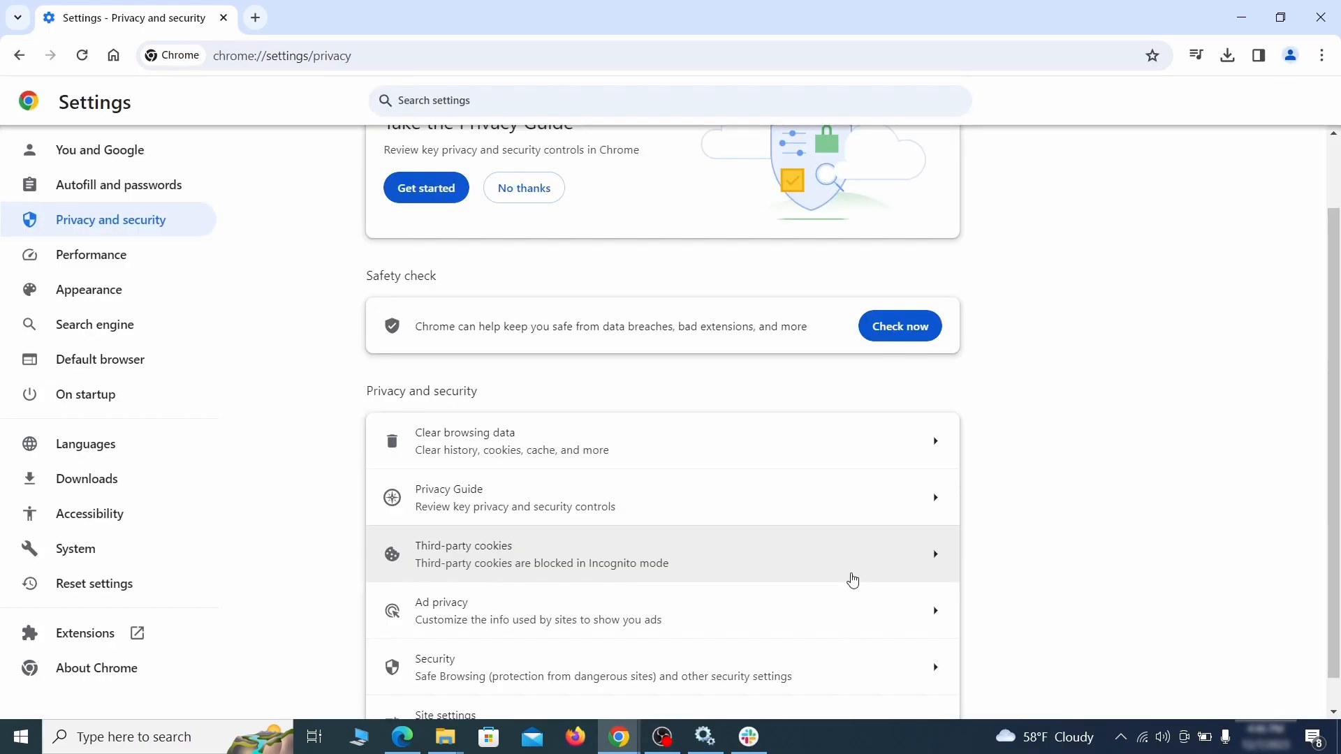
Remove ExampleRougeURL.com from the sites allowed to send notifications in Site settings.
scroll(1008, 458, "down", 1)
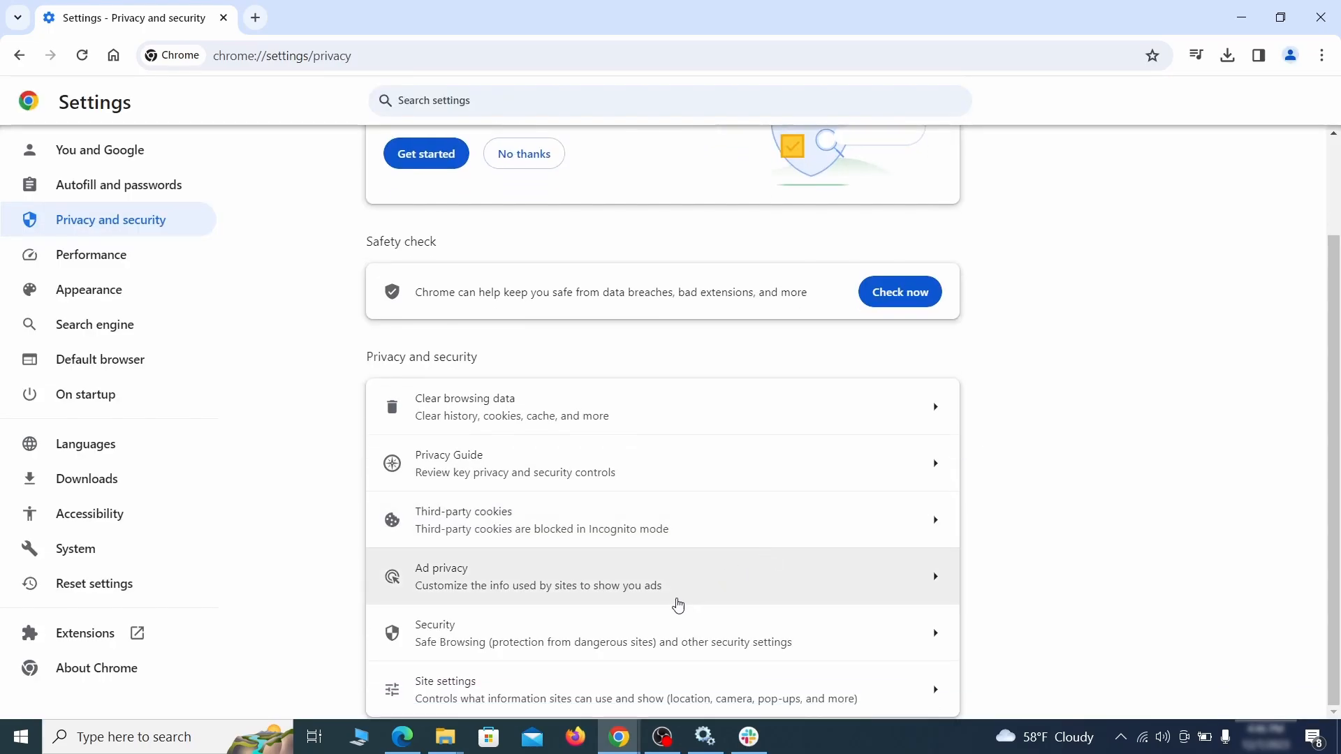
left_click(657, 681)
scroll(961, 426, "down", 4)
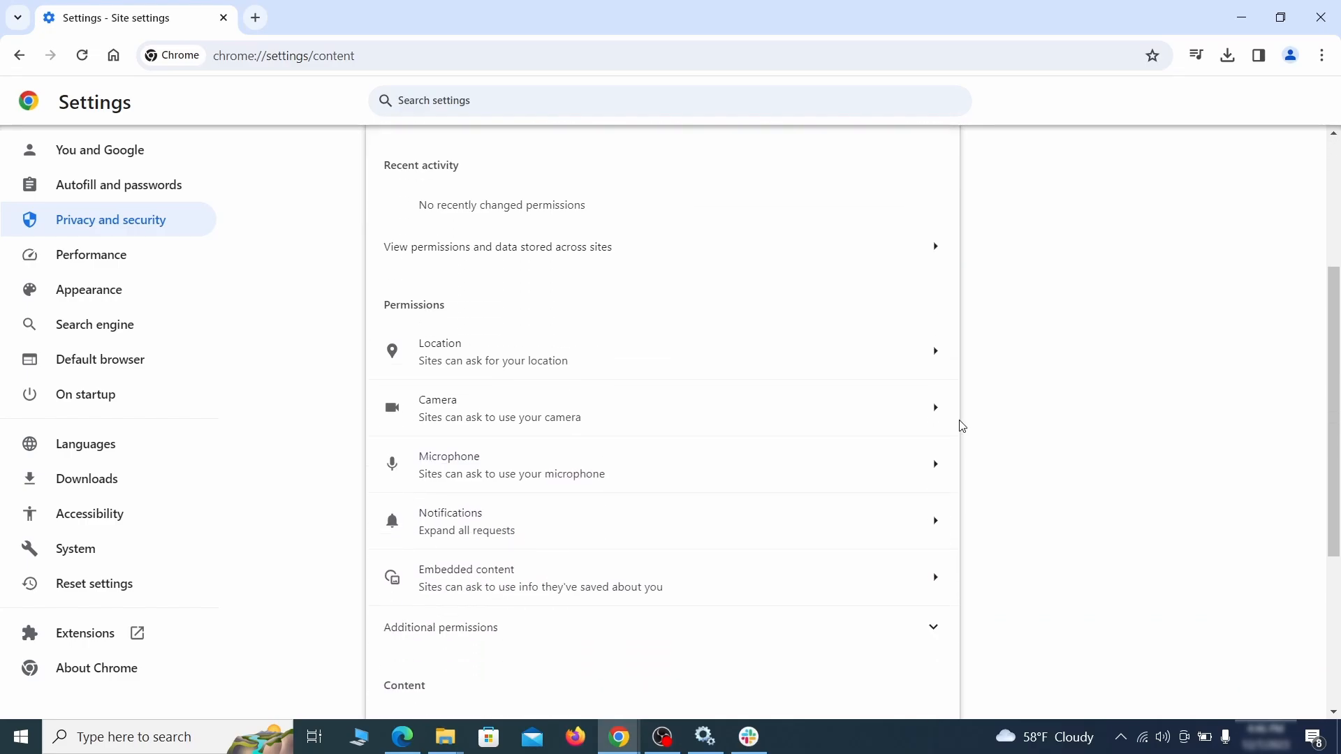
scroll(969, 419, "down", 1)
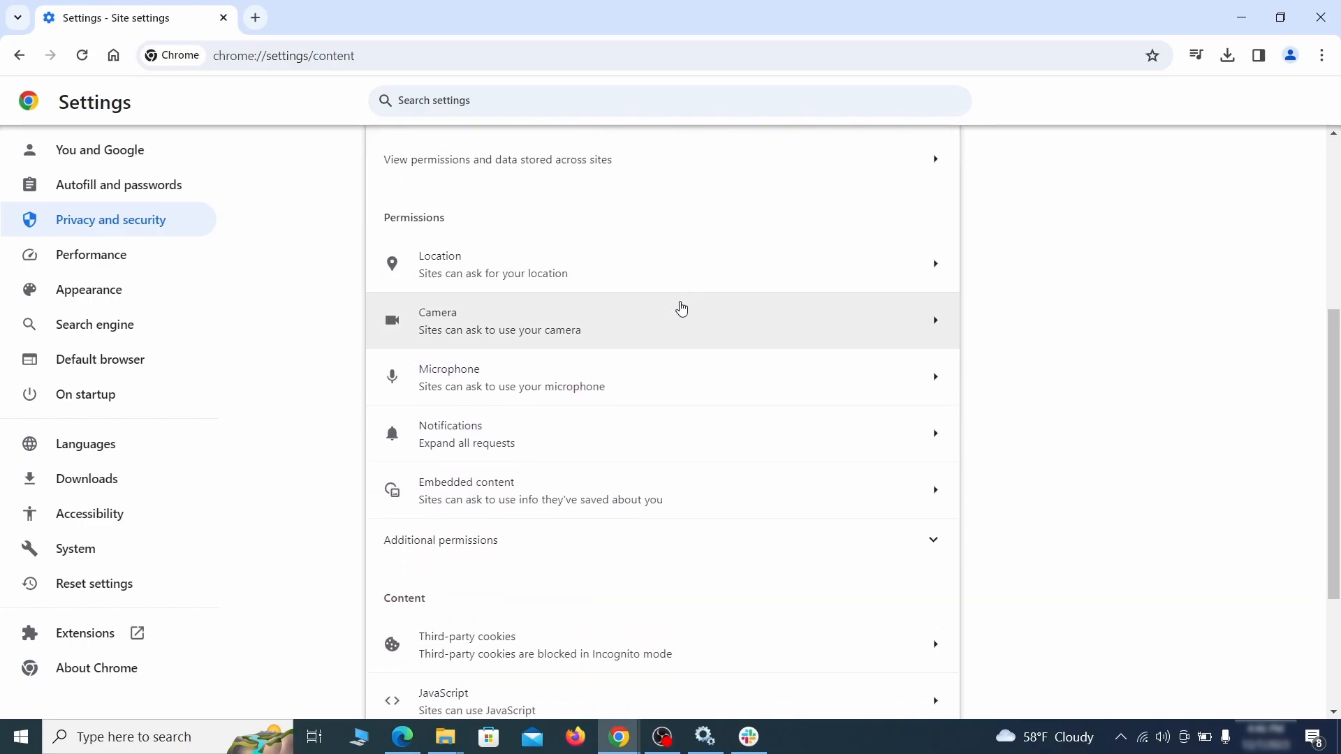
left_click(674, 278)
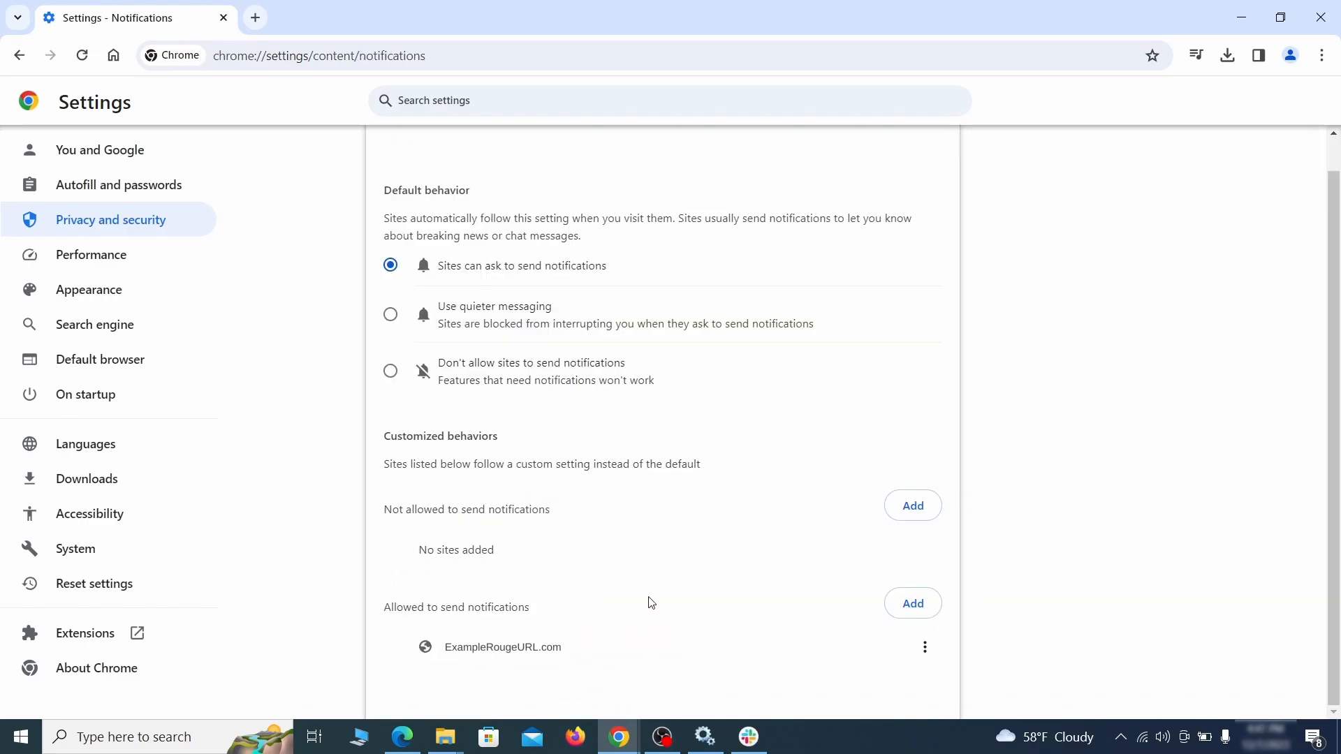
left_click(925, 648)
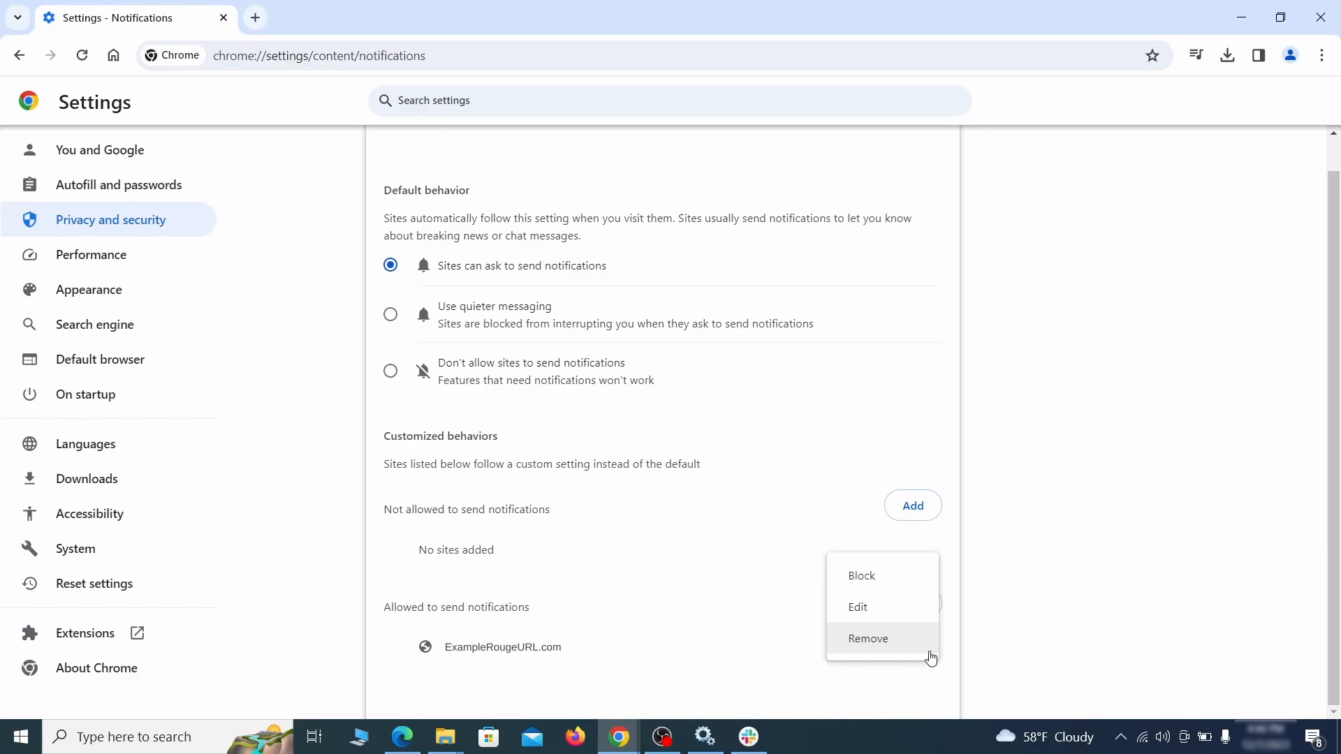
left_click(886, 645)
Remove ExampleRougeURL.com from the sites allowed to use third-party cookies.
key("alt+Left")
scroll(725, 474, "down", 3)
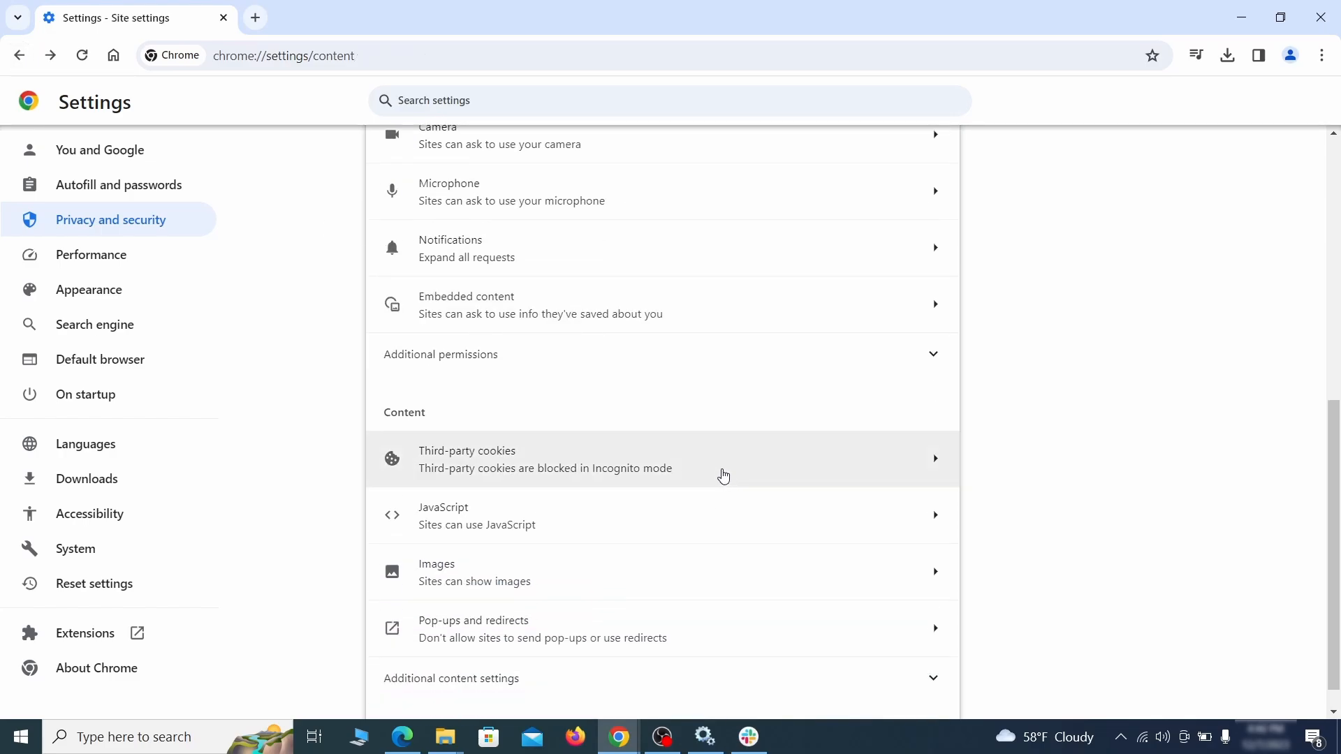
left_click(723, 469)
scroll(733, 502, "down", 5)
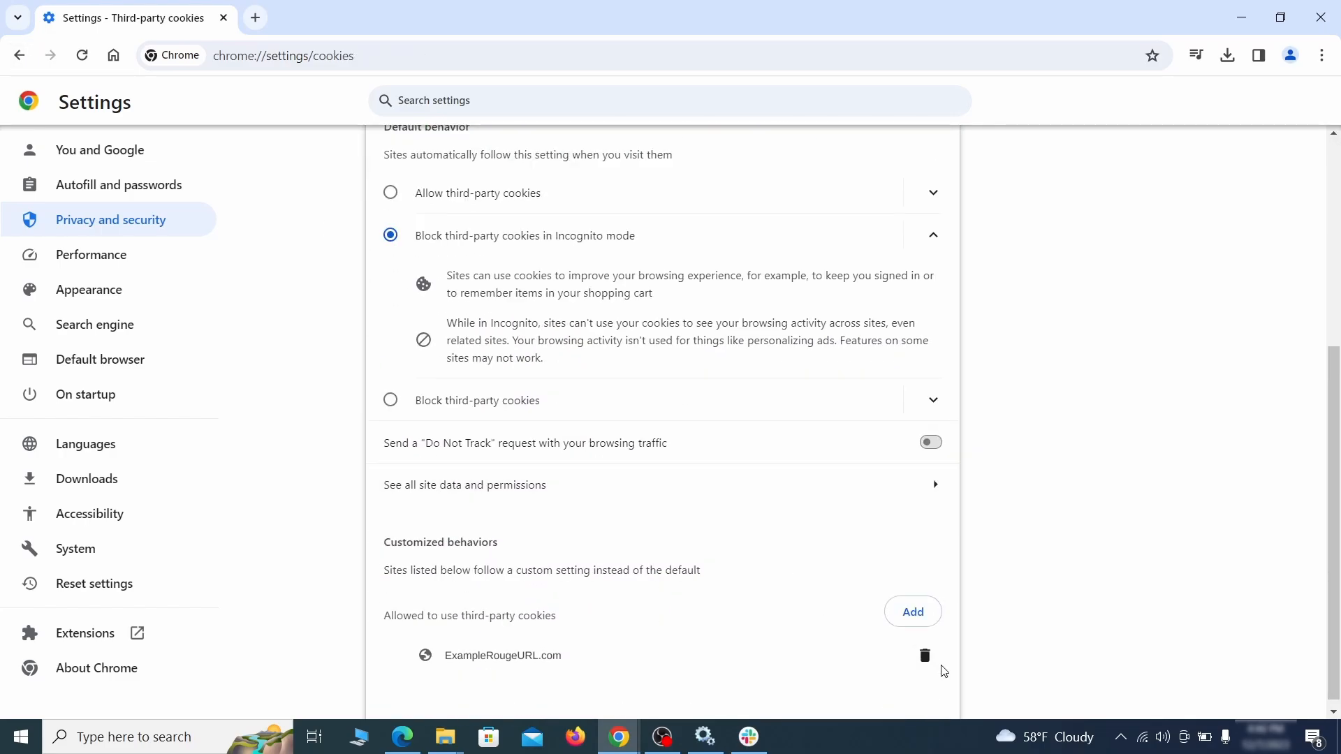
left_click(926, 658)
Erase the custom home button web address in Appearance settings.
key("alt+Left")
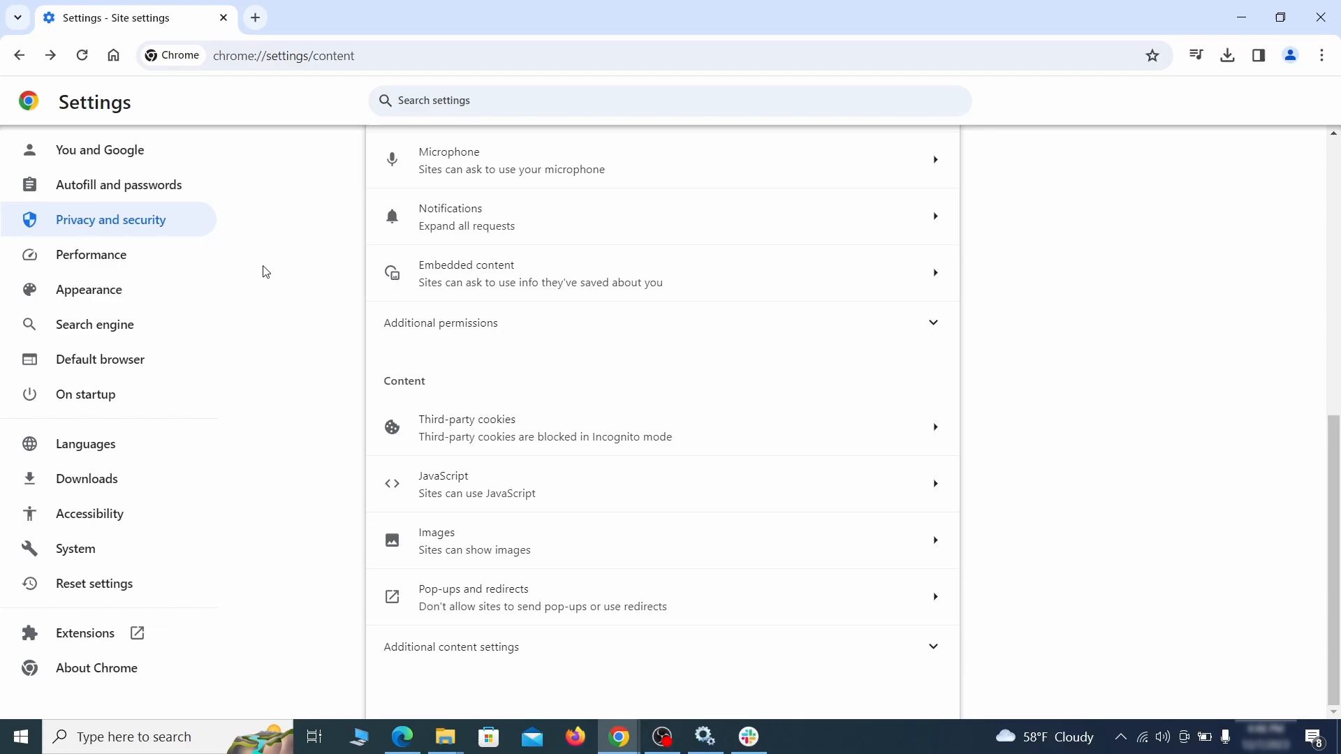
left_click(182, 292)
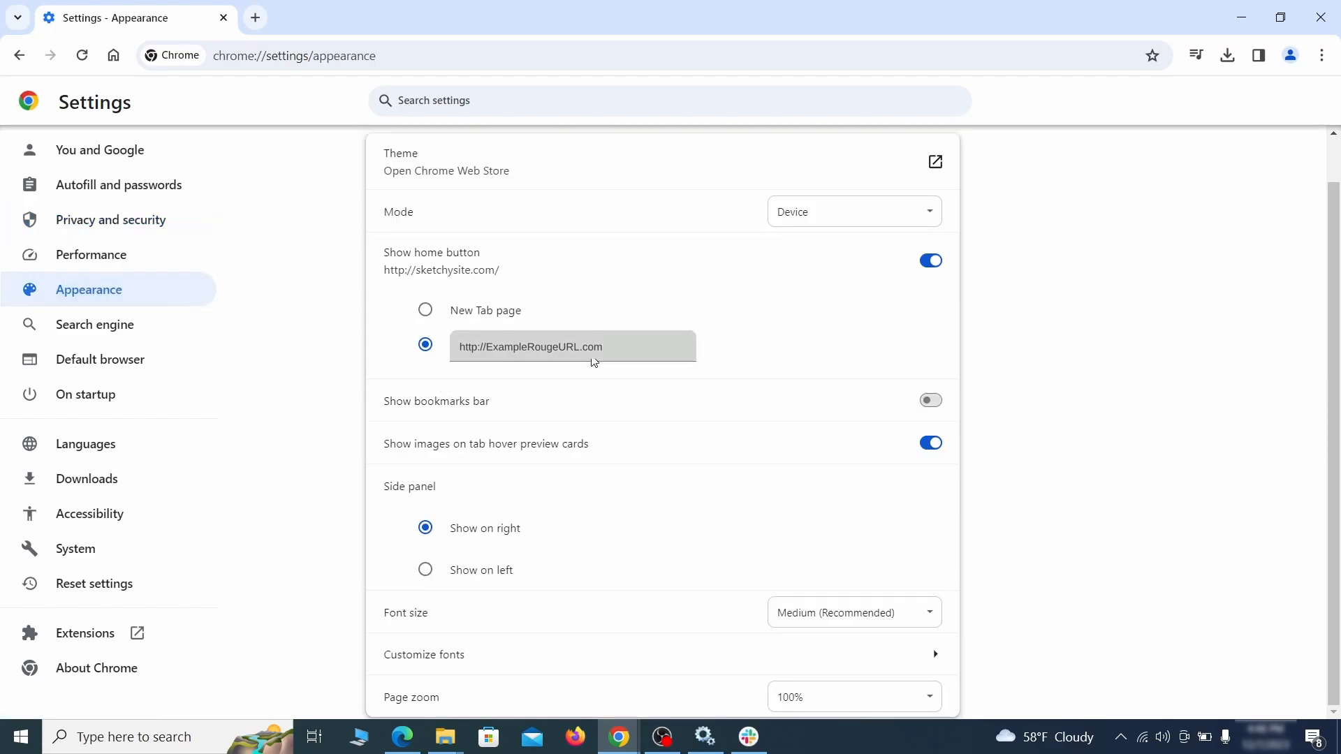
left_click(441, 347)
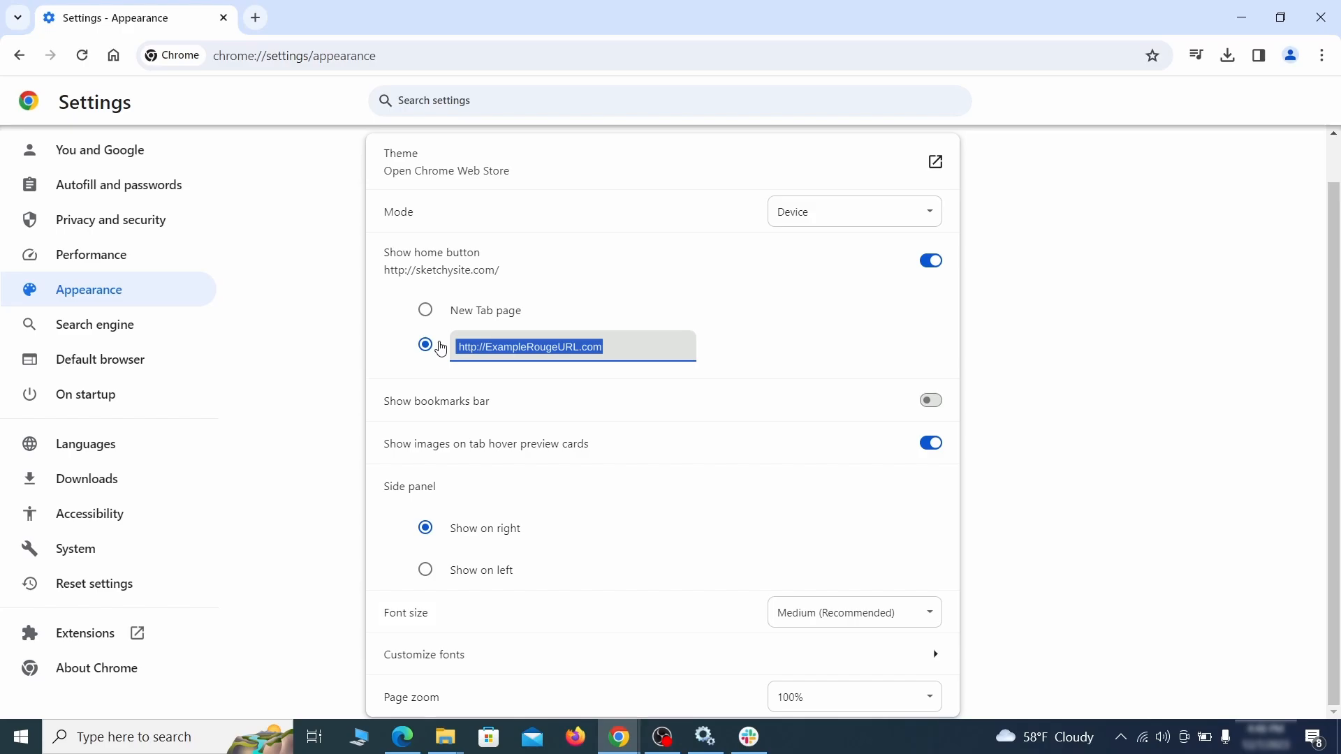
key("BackSpace")
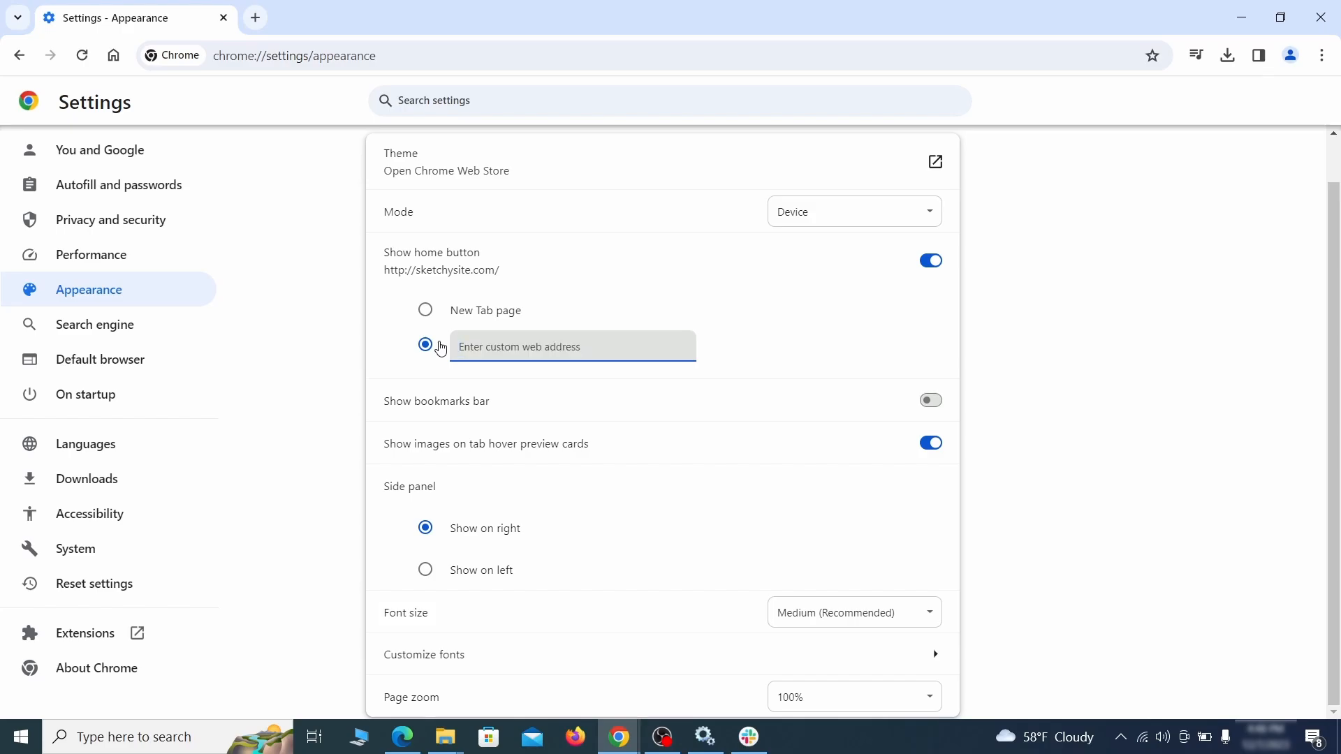
Set the search engine used in the address bar to Google.
left_click(142, 329)
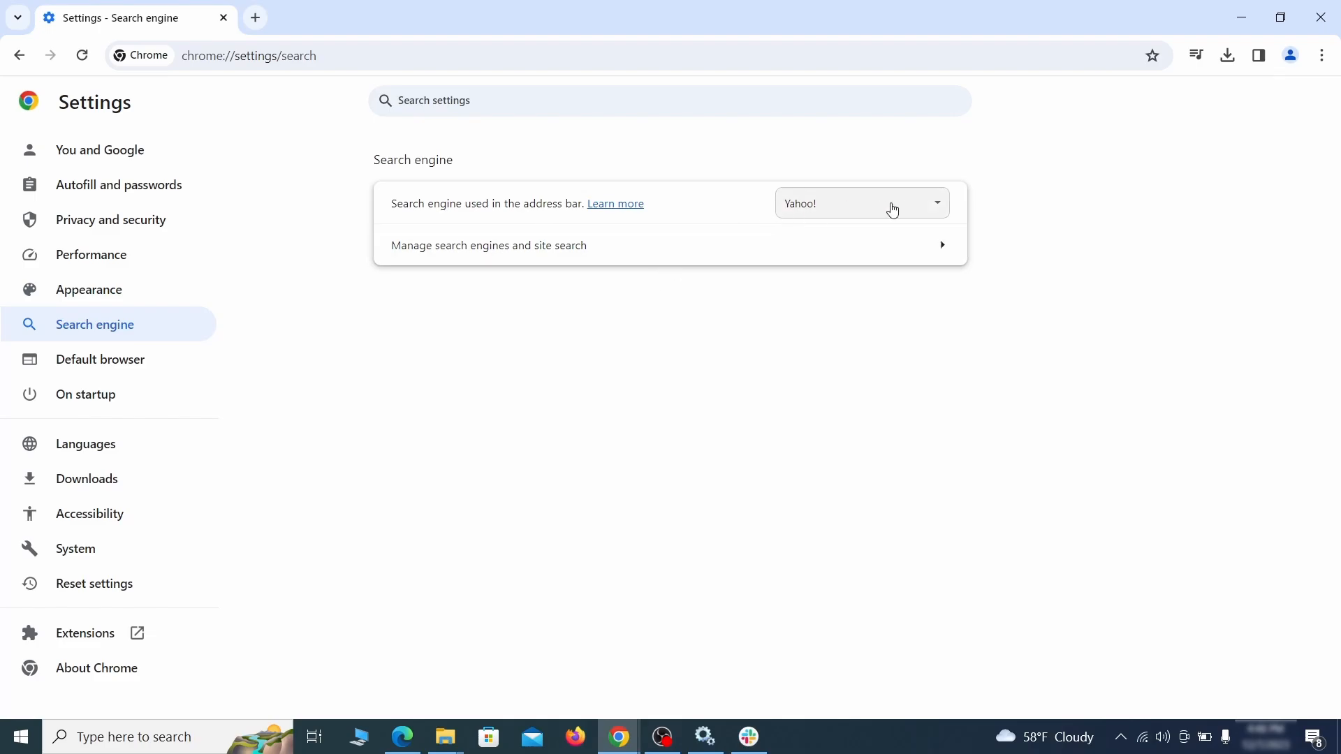
left_click(917, 209)
left_click(890, 226)
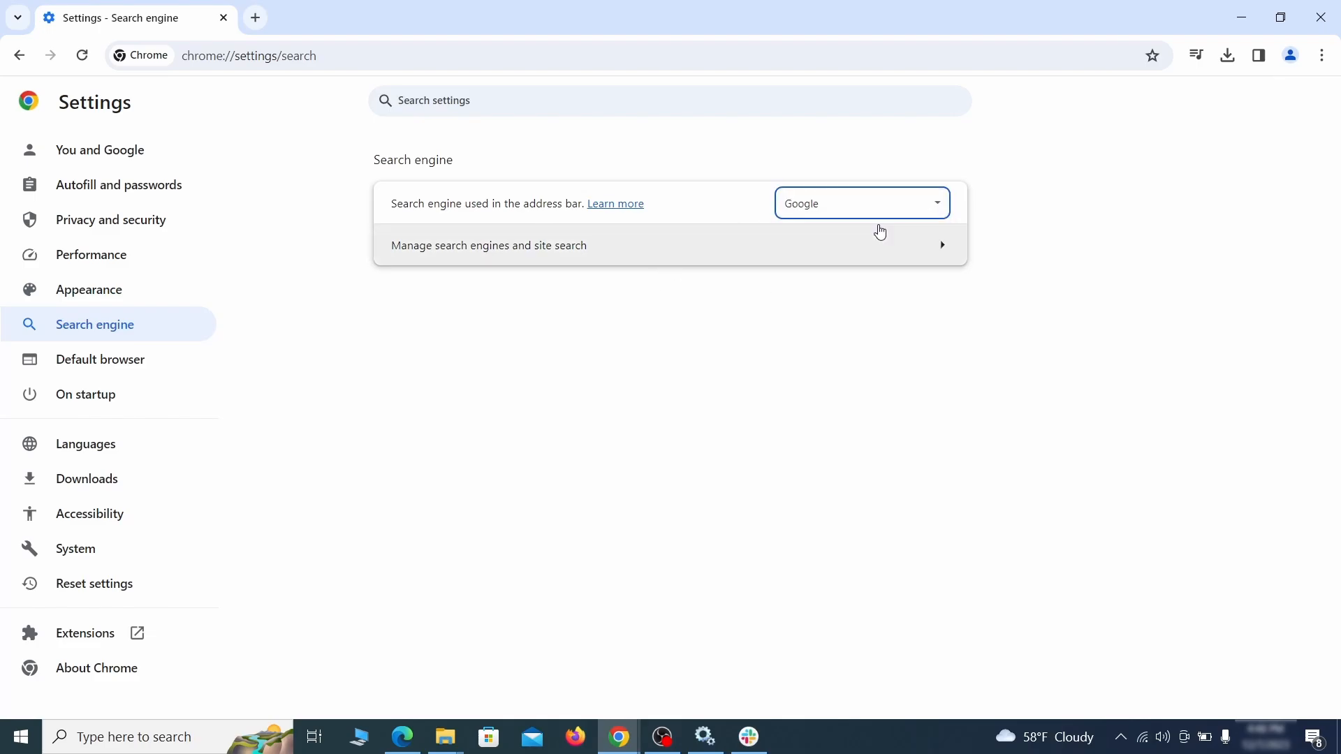
Delete the ExampleRougeURL.com site search shortcut under Manage search engines and site search.
left_click(860, 261)
scroll(866, 349, "down", 2)
scroll(866, 363, "down", 5)
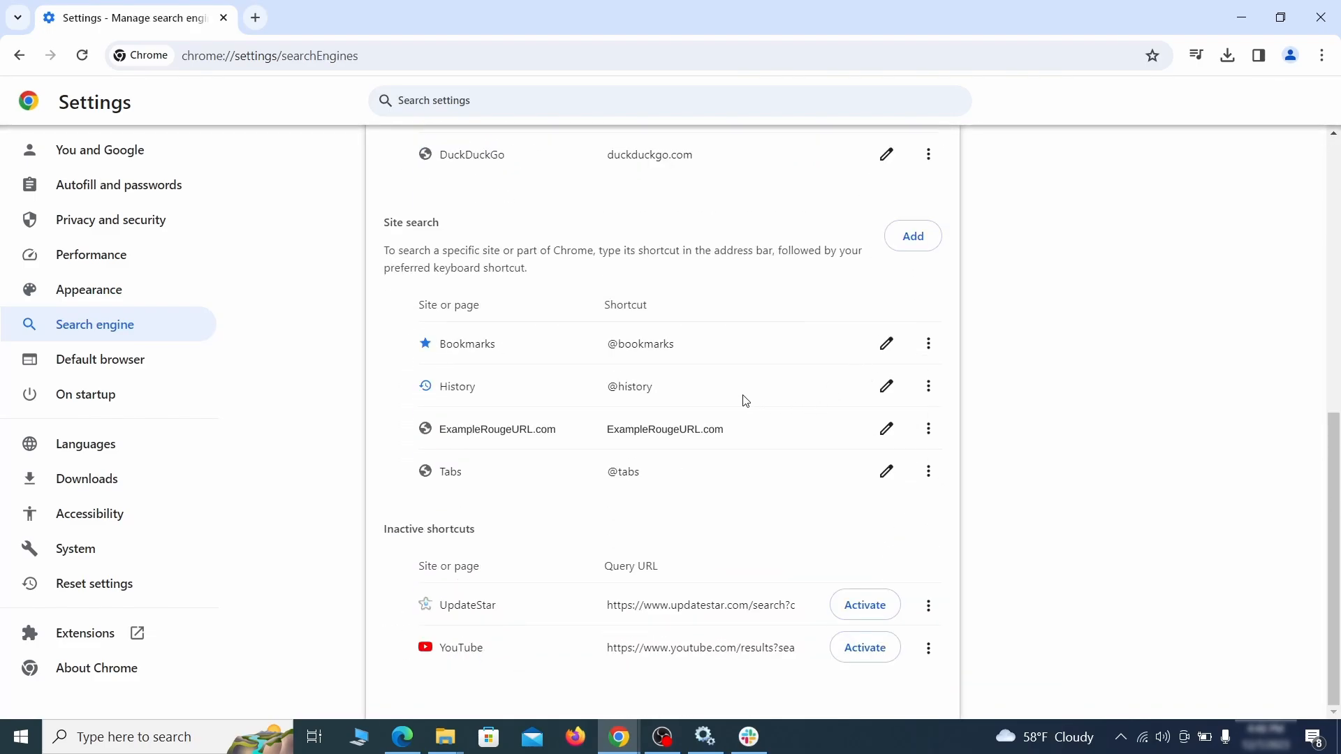
left_click(928, 430)
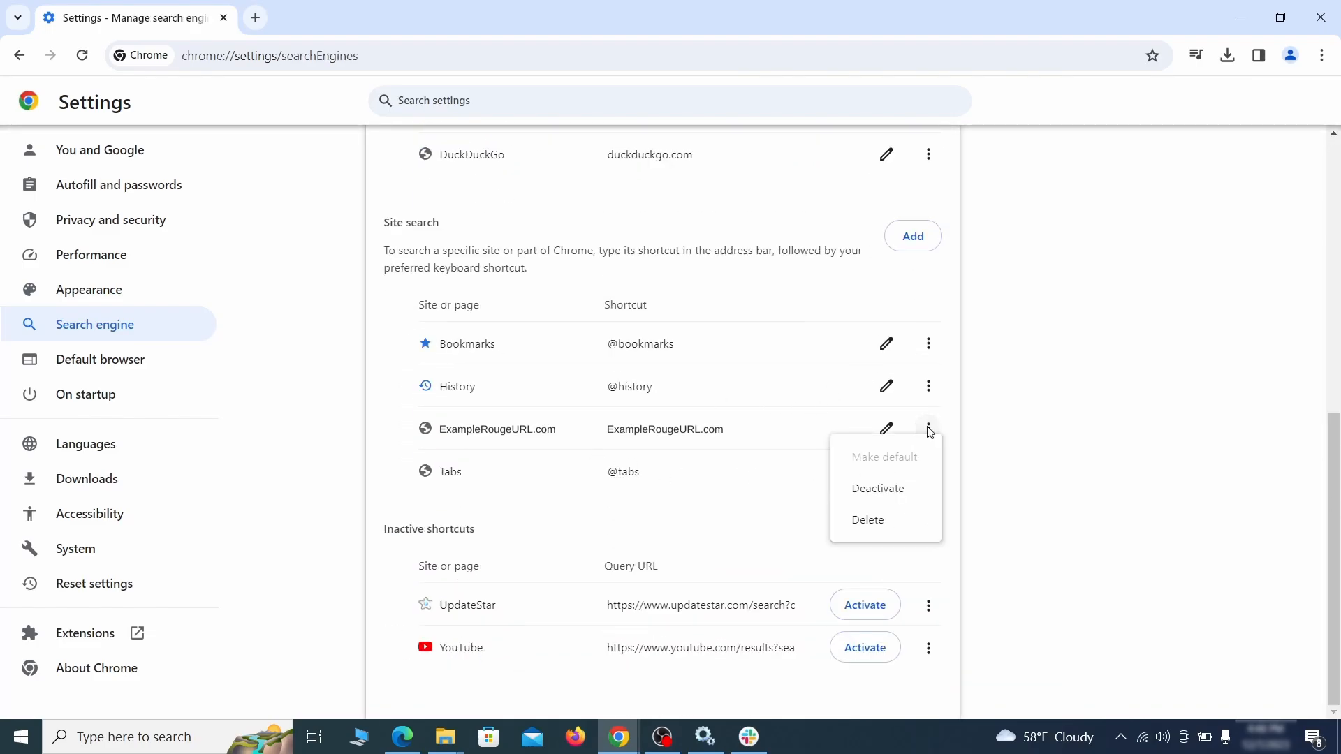
left_click(869, 522)
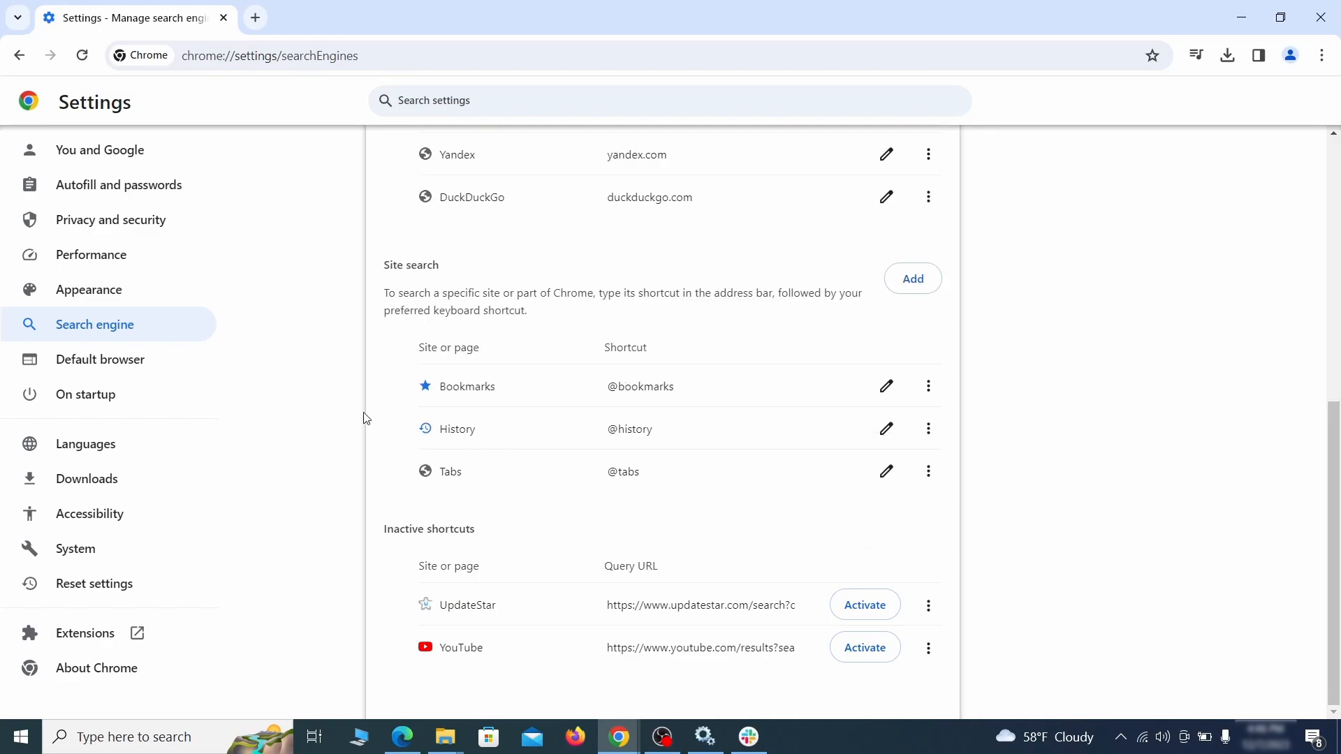
Remove the ExampleRougeURL.com startup page and set Chrome to open the New Tab page on startup.
left_click(105, 393)
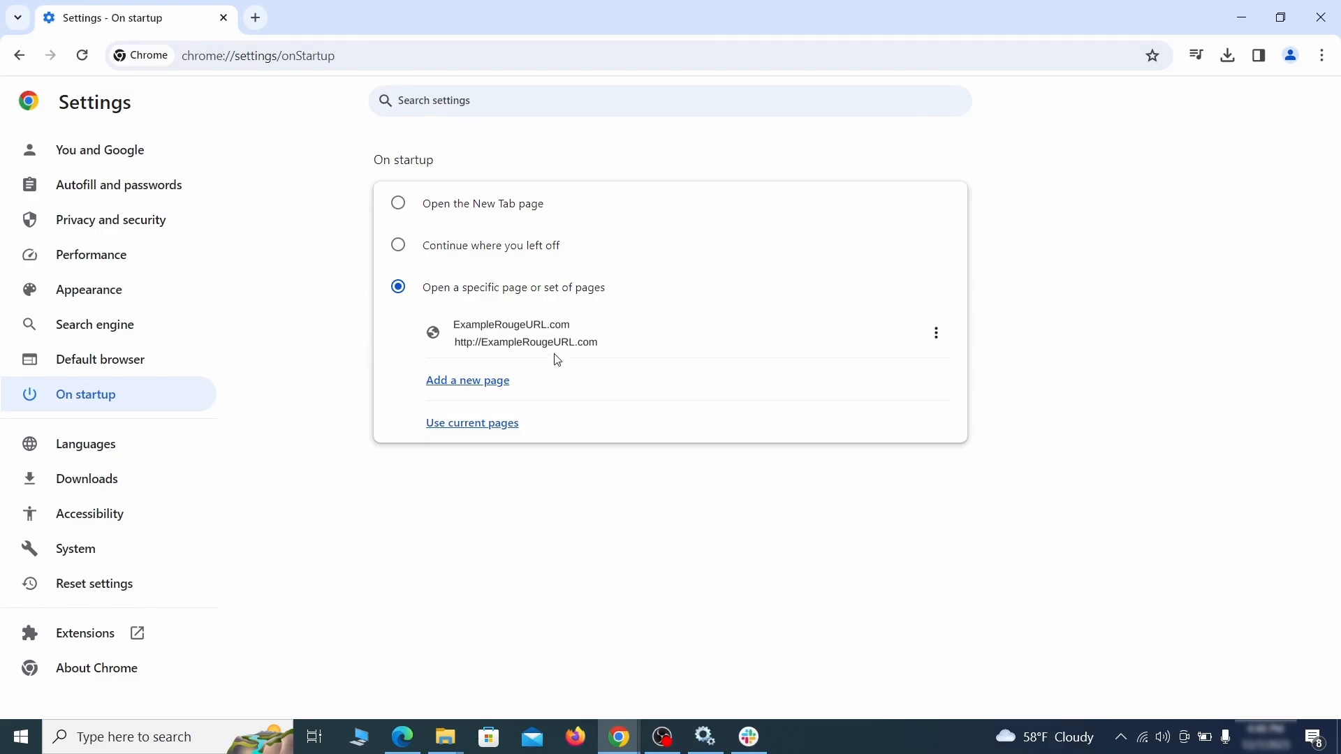
left_click(937, 334)
left_click(896, 375)
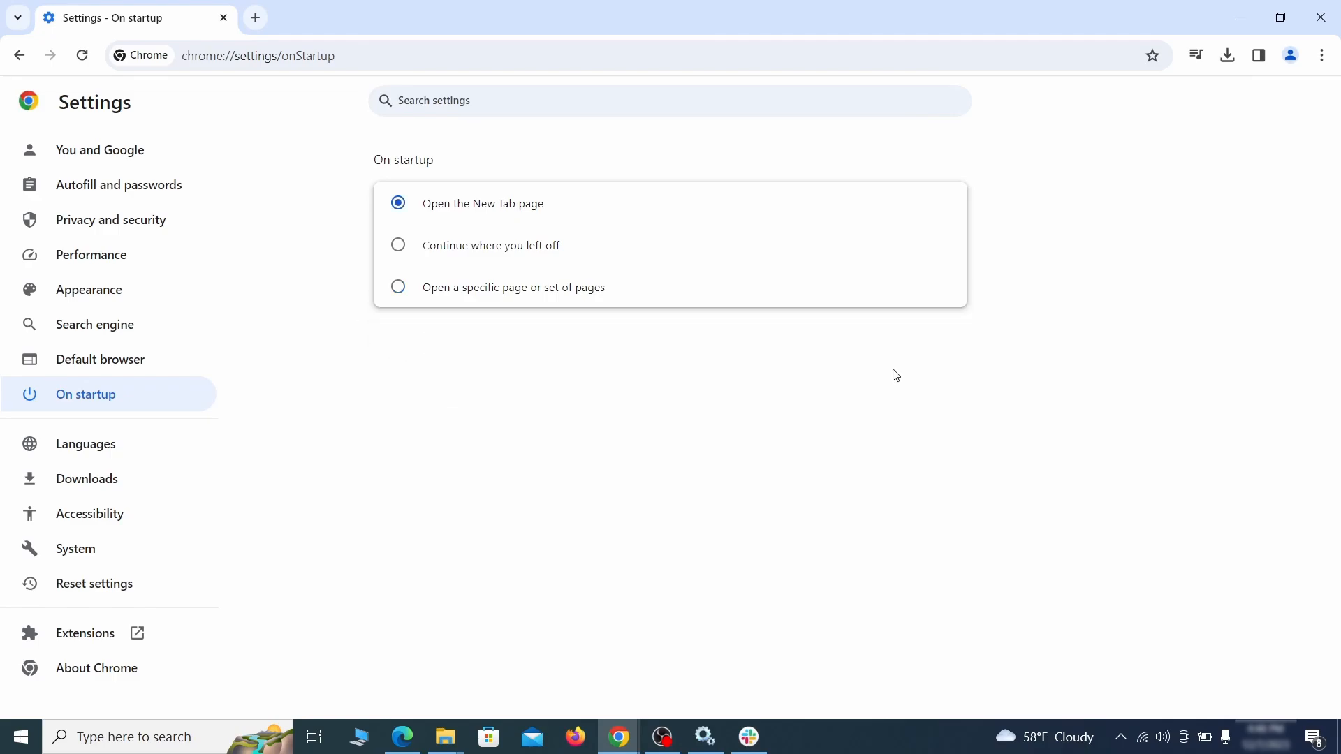
left_click(401, 252)
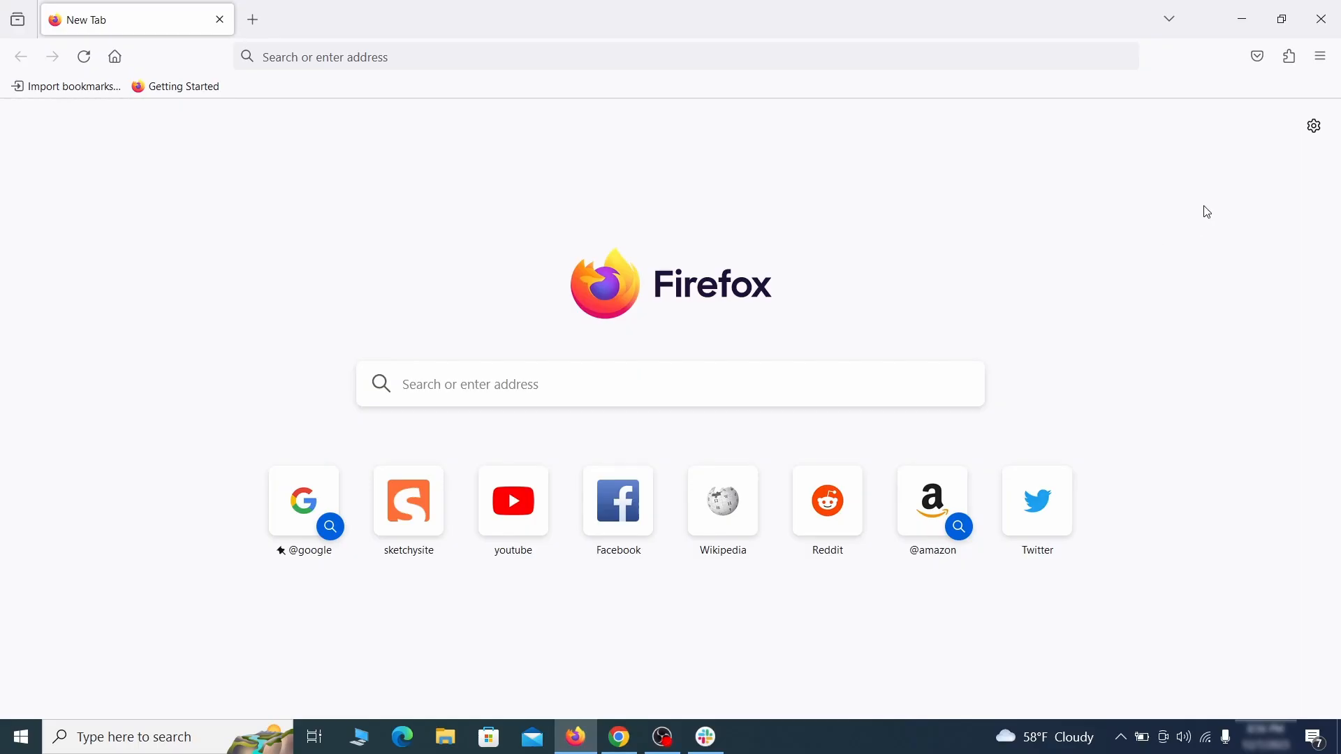
Disable and remove the Contenu+ extension from Firefox's add-ons manager.
left_click(1290, 56)
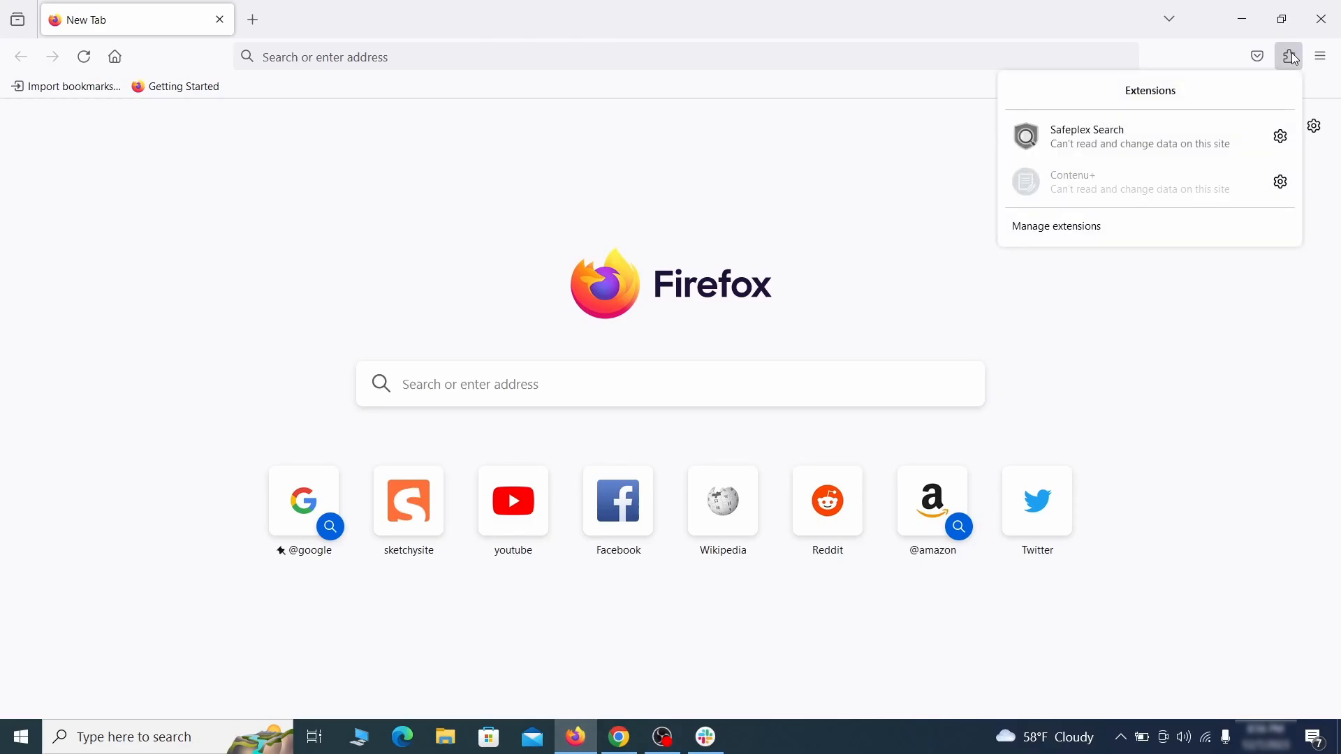
left_click(1129, 229)
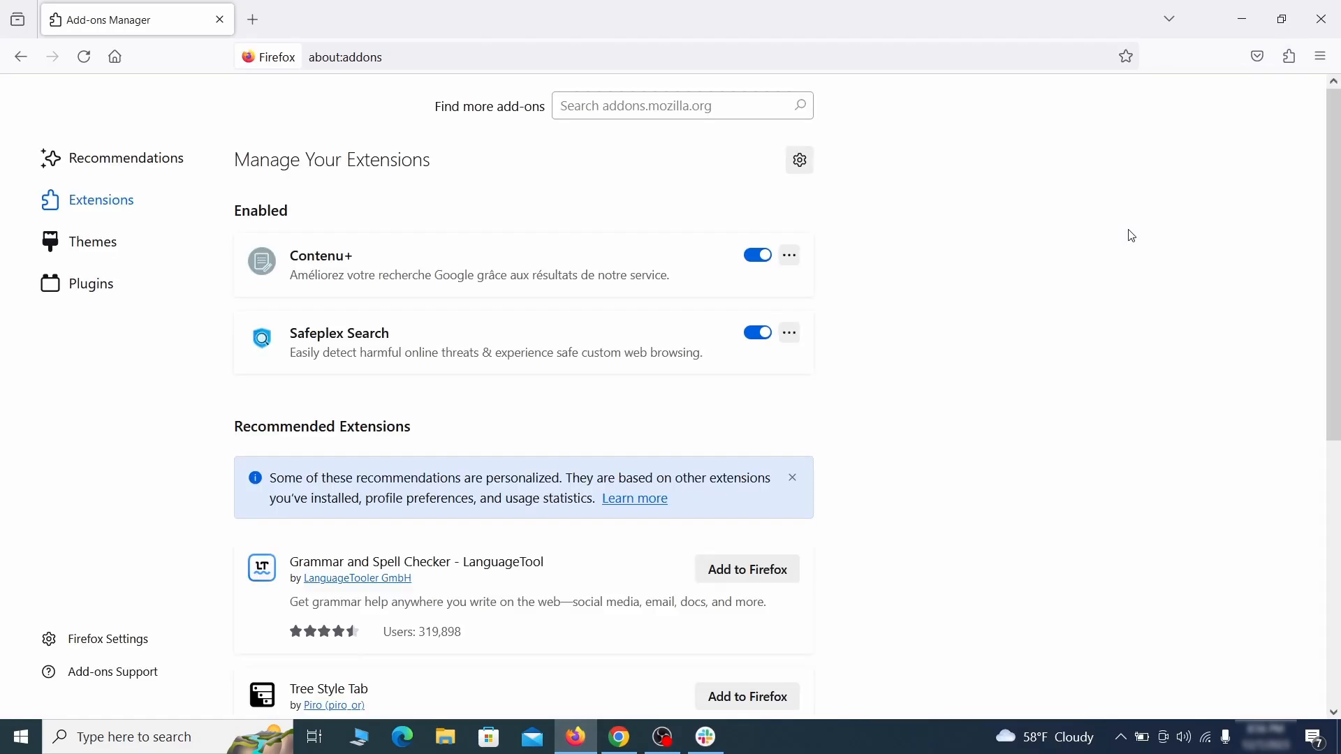
left_click(758, 255)
left_click(790, 256)
left_click(847, 282)
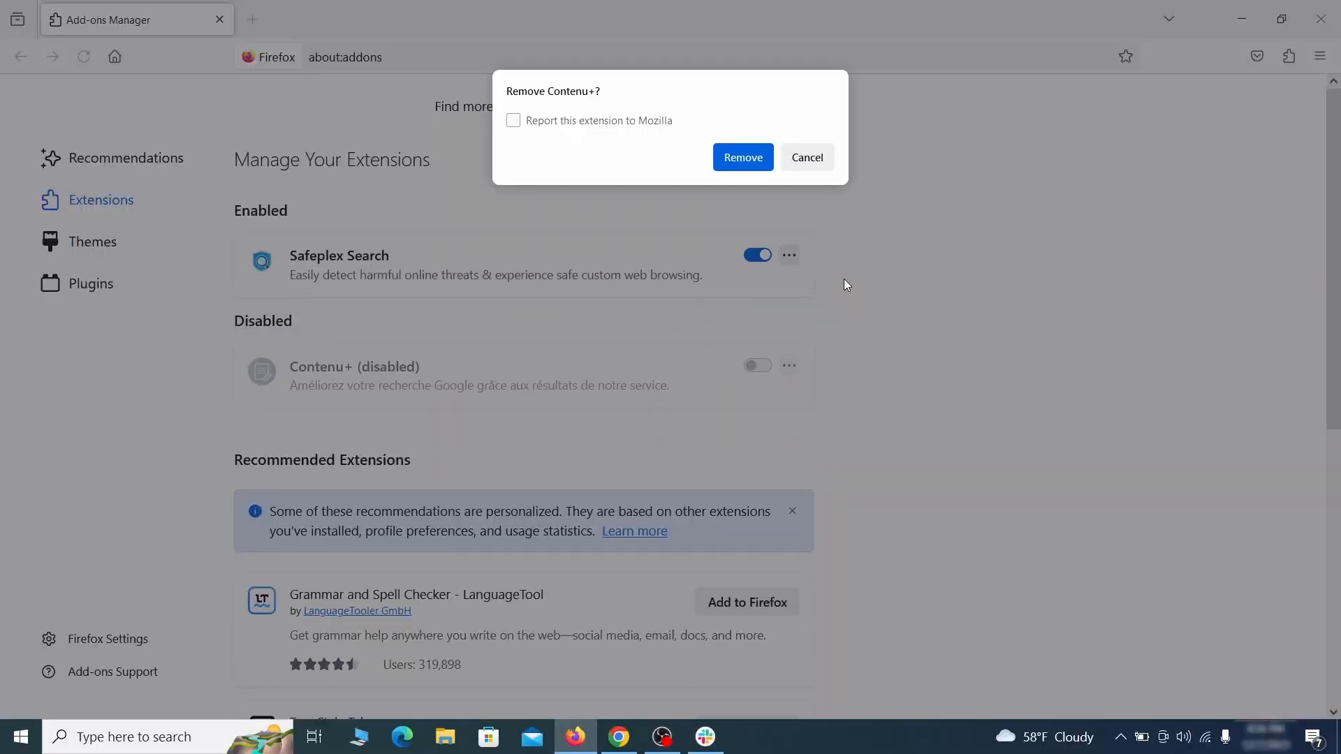
left_click(742, 157)
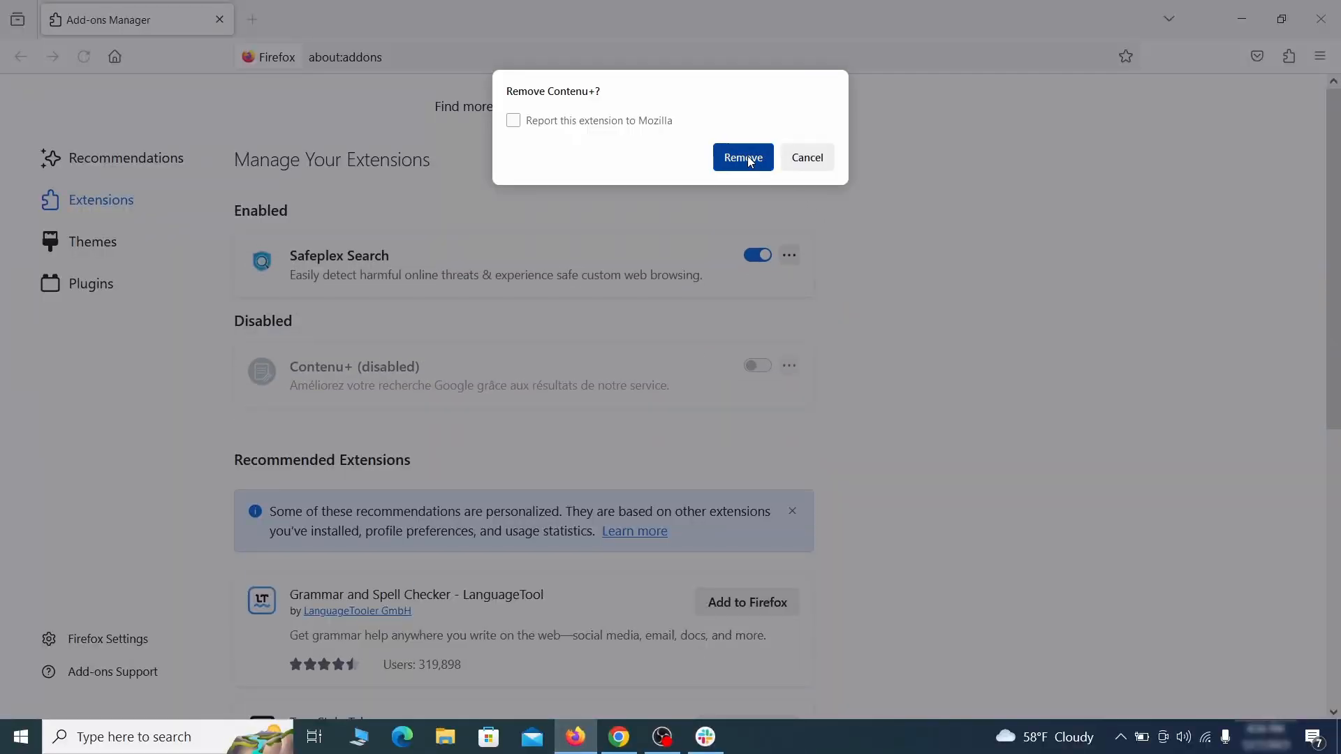
Erase the ExampleRougeURL.com custom homepage address in Firefox's Home settings.
left_click(1319, 56)
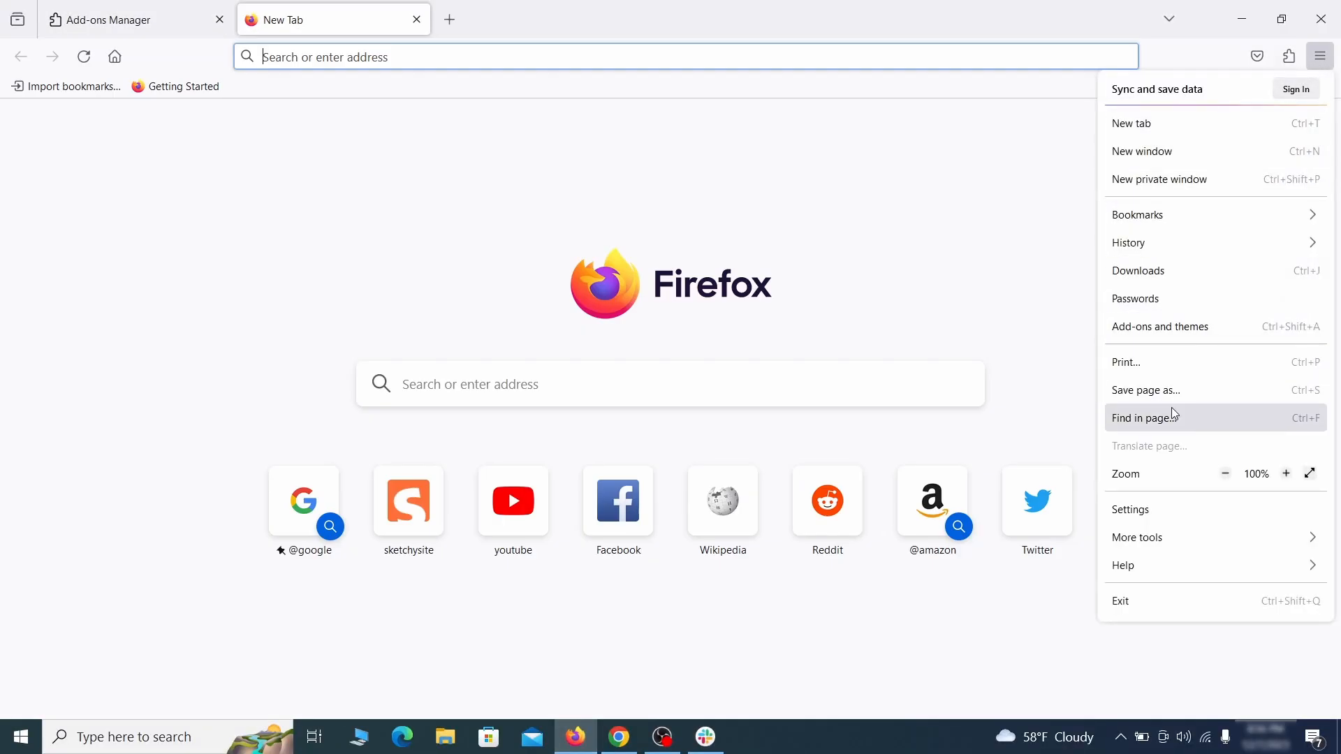
left_click(1161, 514)
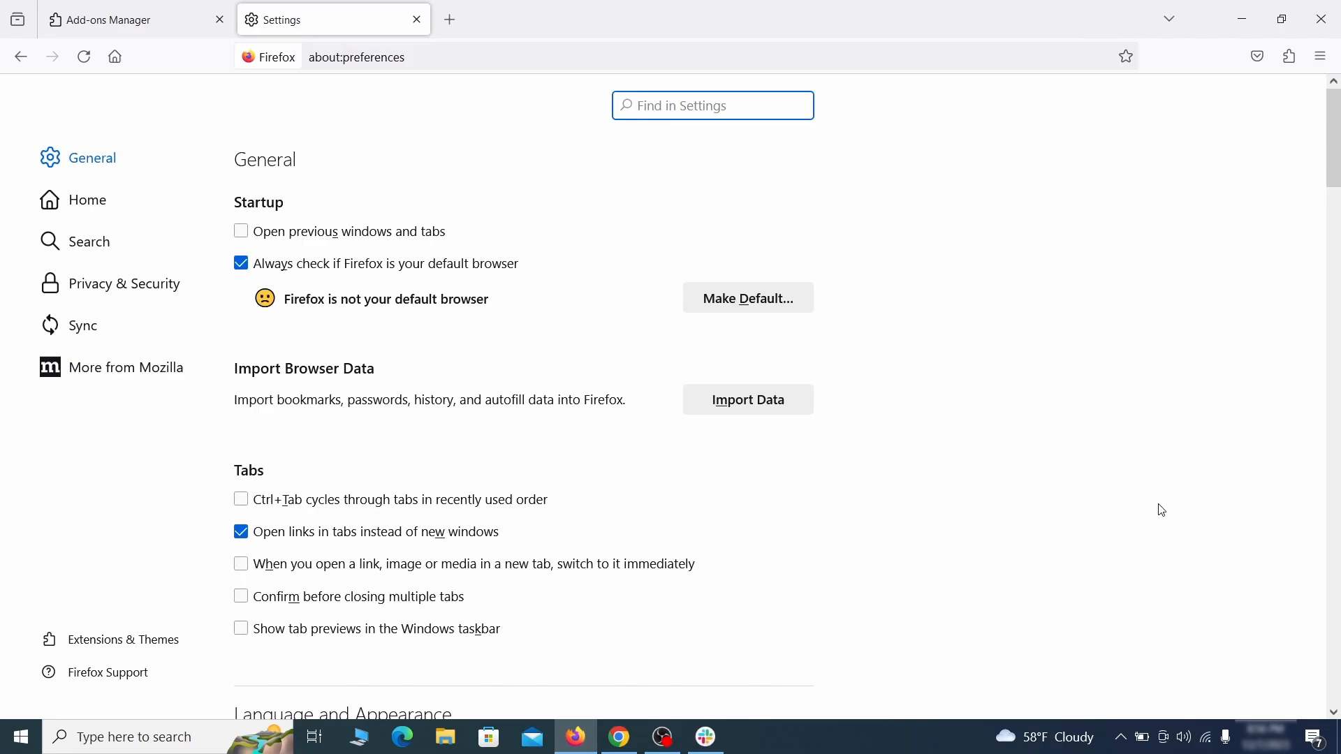
left_click(101, 201)
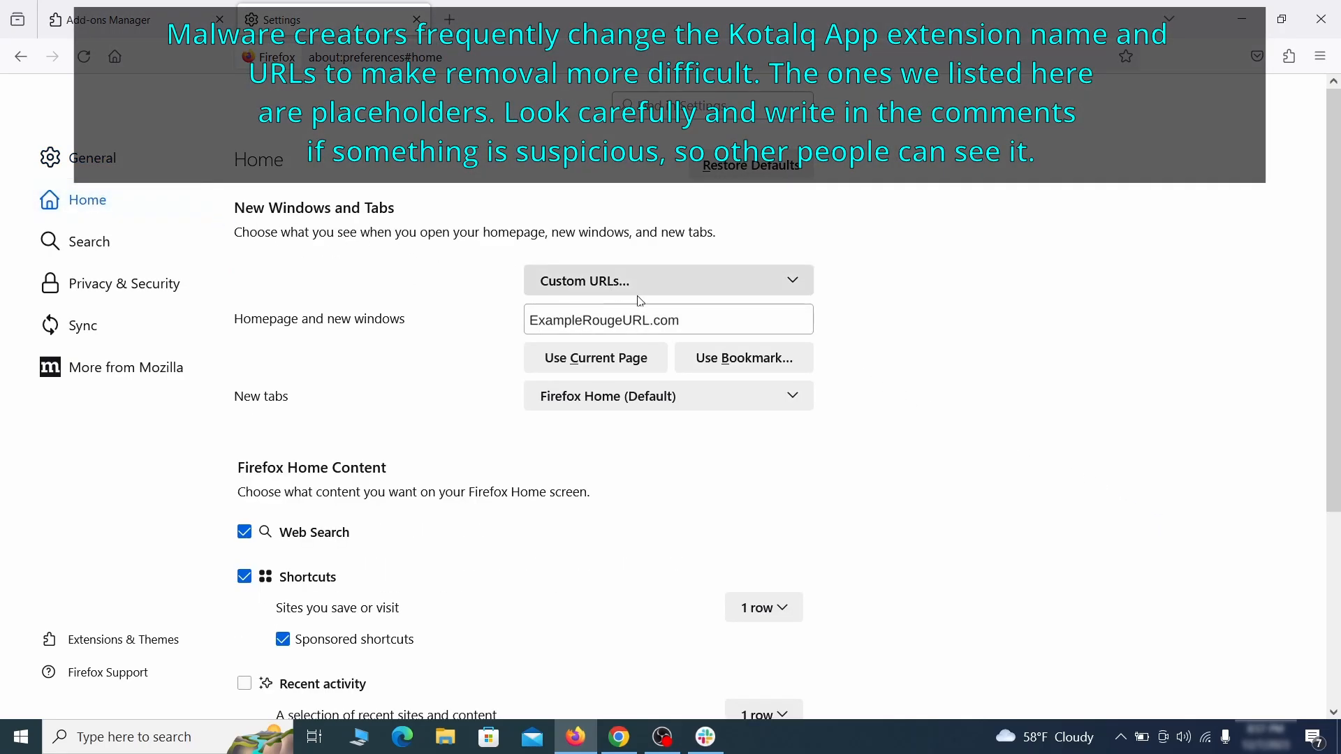
triple_click(677, 320)
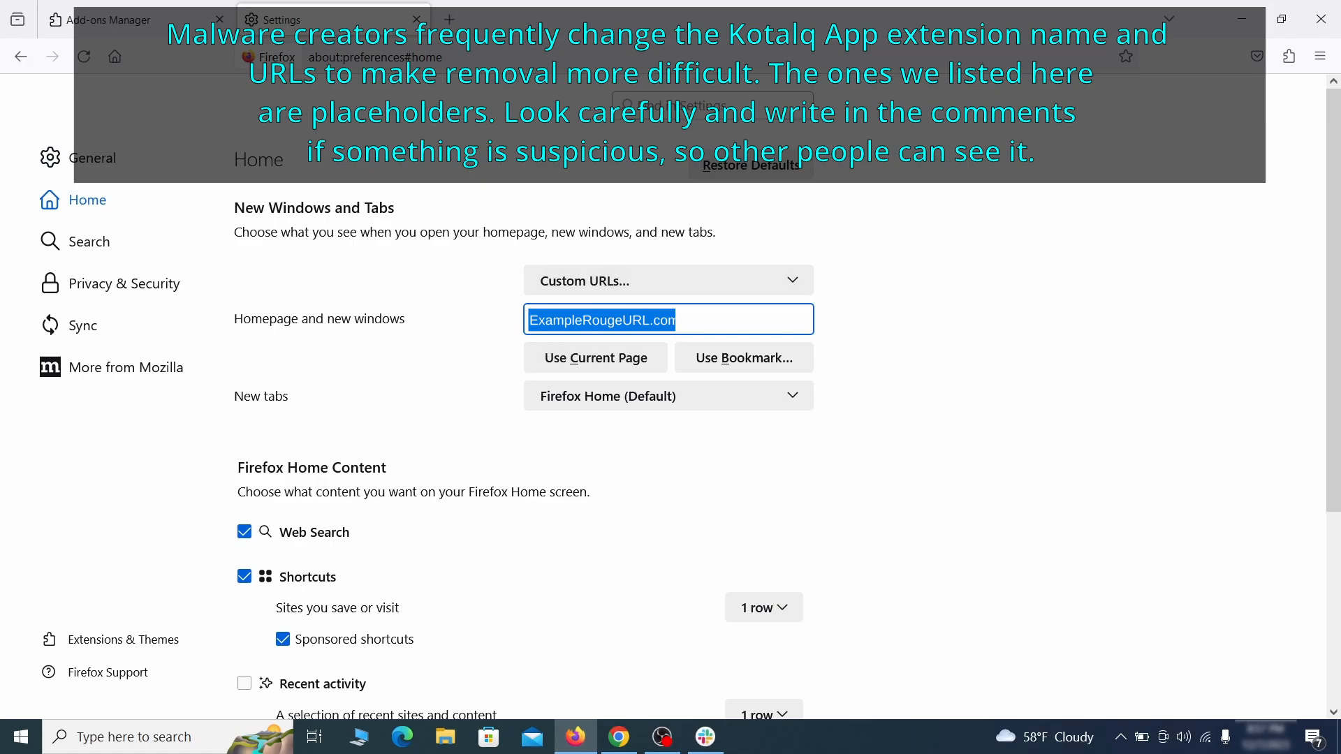
key("BackSpace")
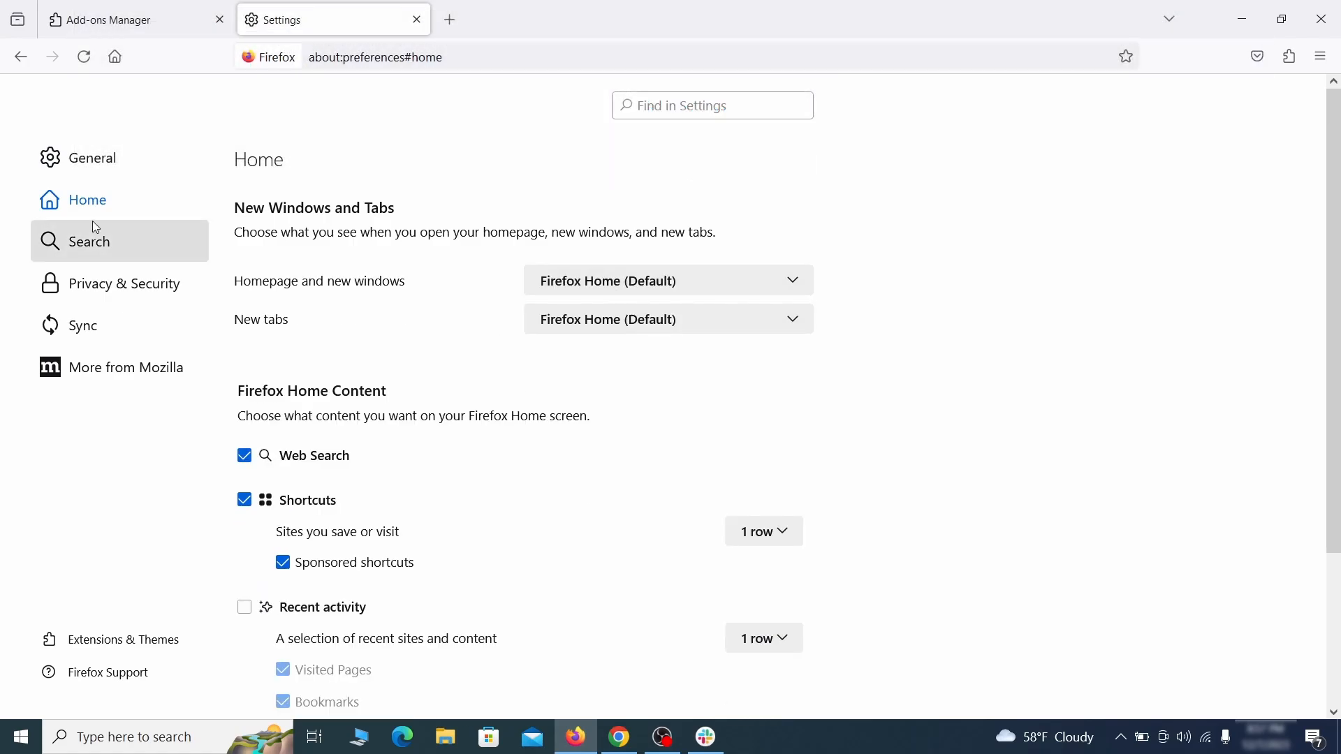
Set Firefox's default search engine to Google in Search settings.
left_click(95, 243)
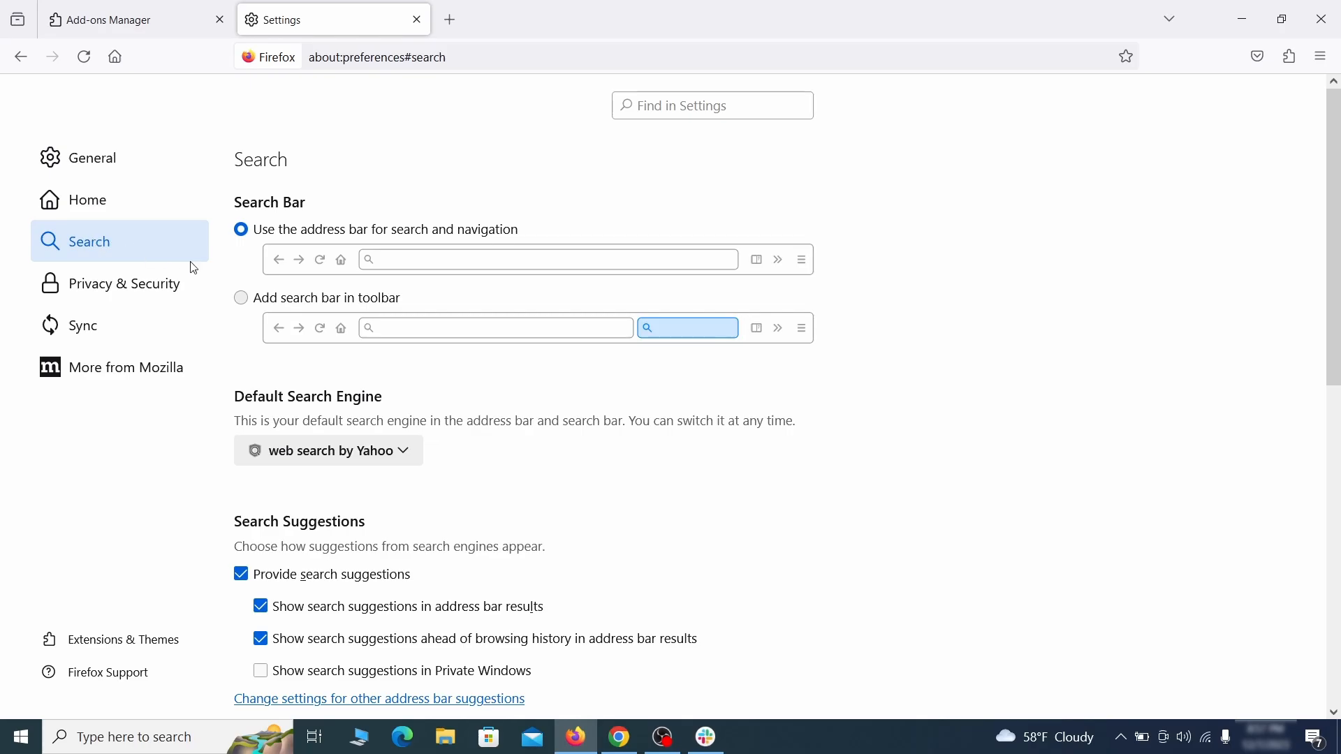
scroll(685, 410, "down", 3)
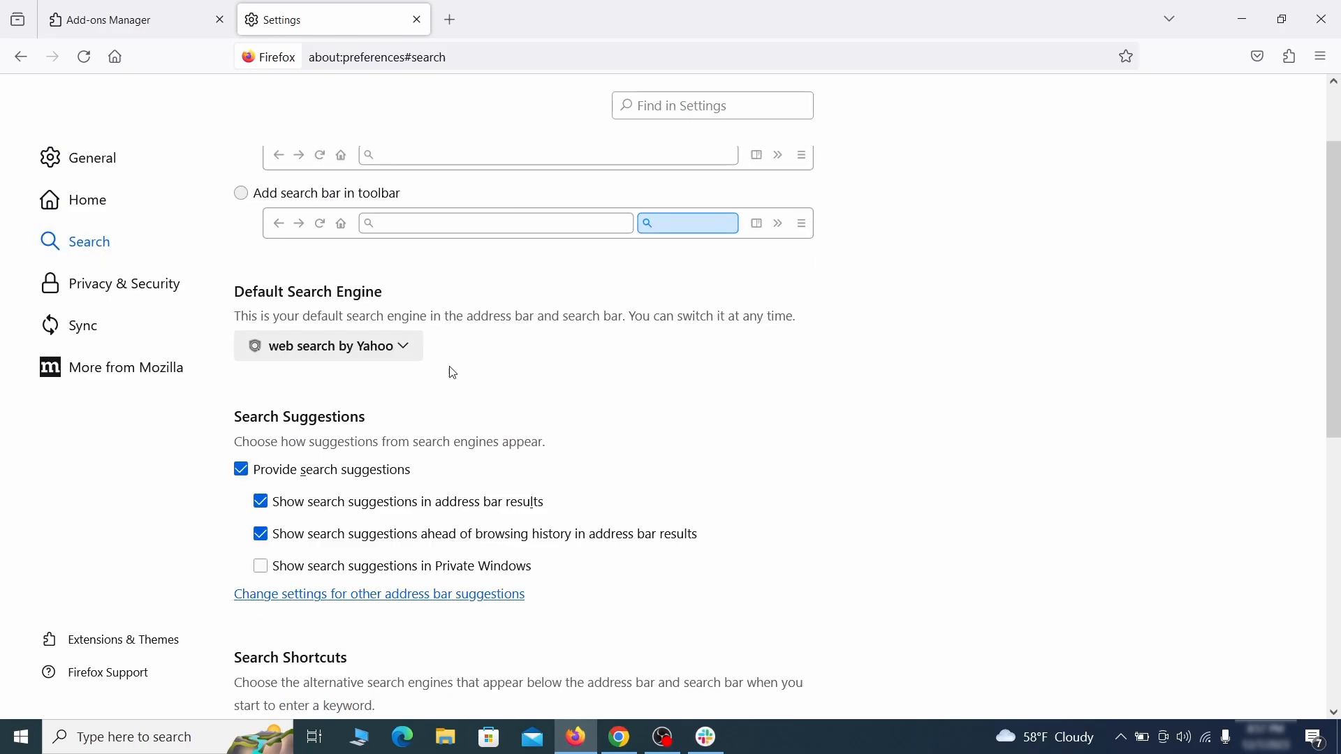
left_click(397, 352)
left_click(389, 374)
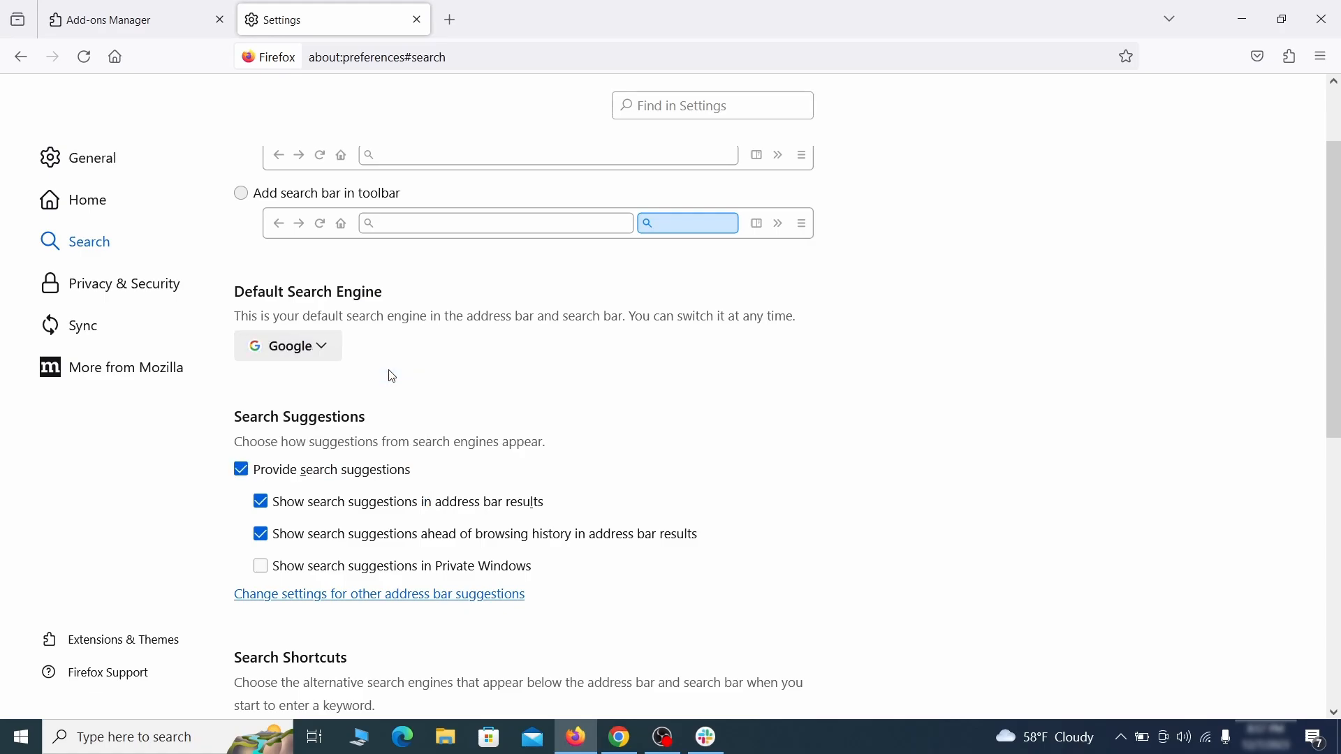
Remove the web search by Yahoo shortcut with the Safeplex Search keyword from the search shortcuts list.
scroll(650, 389, "down", 4)
scroll(731, 353, "down", 3)
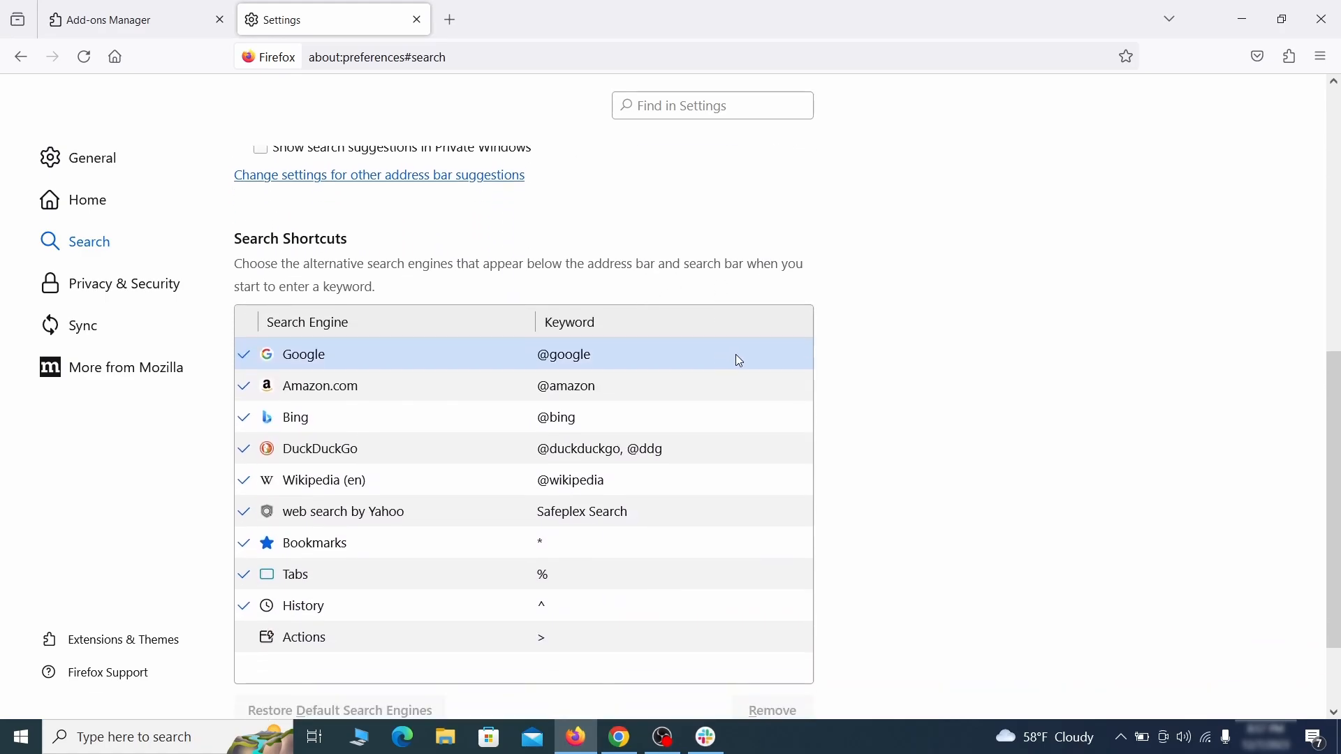
scroll(735, 354, "down", 3)
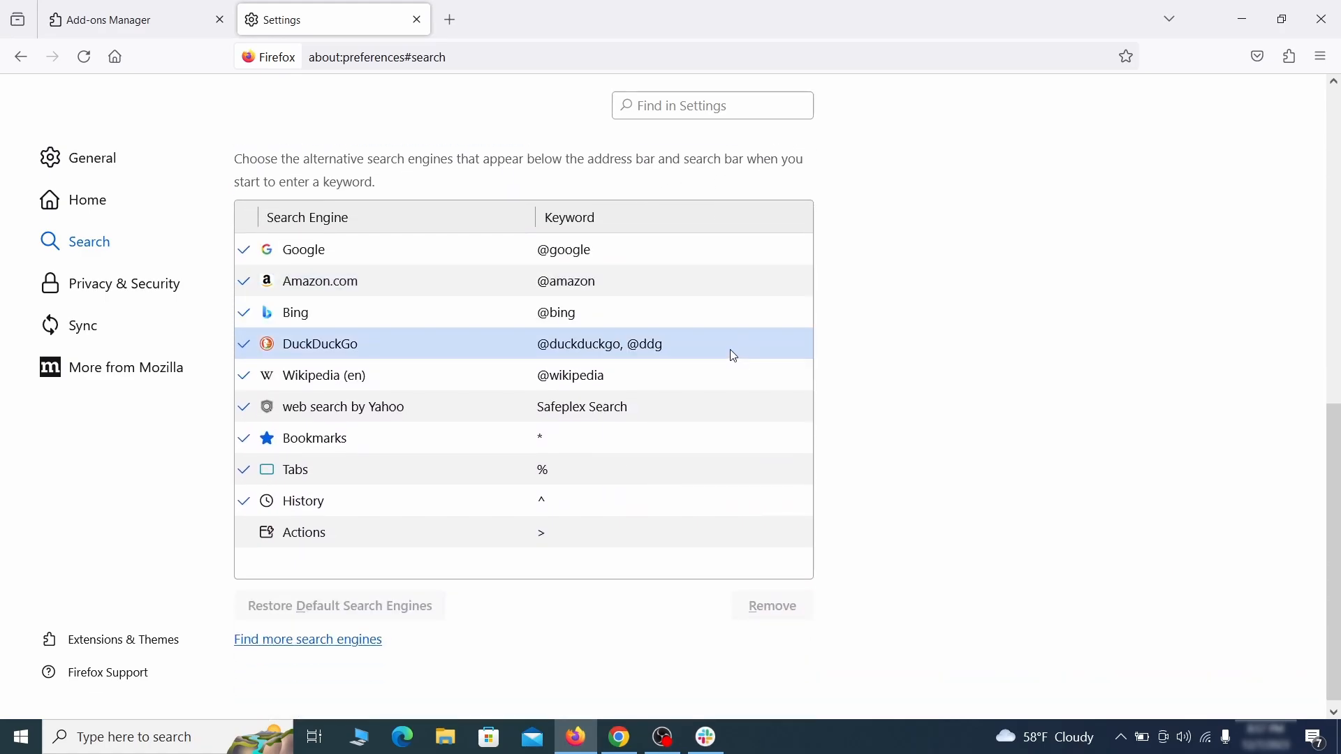
left_click(667, 416)
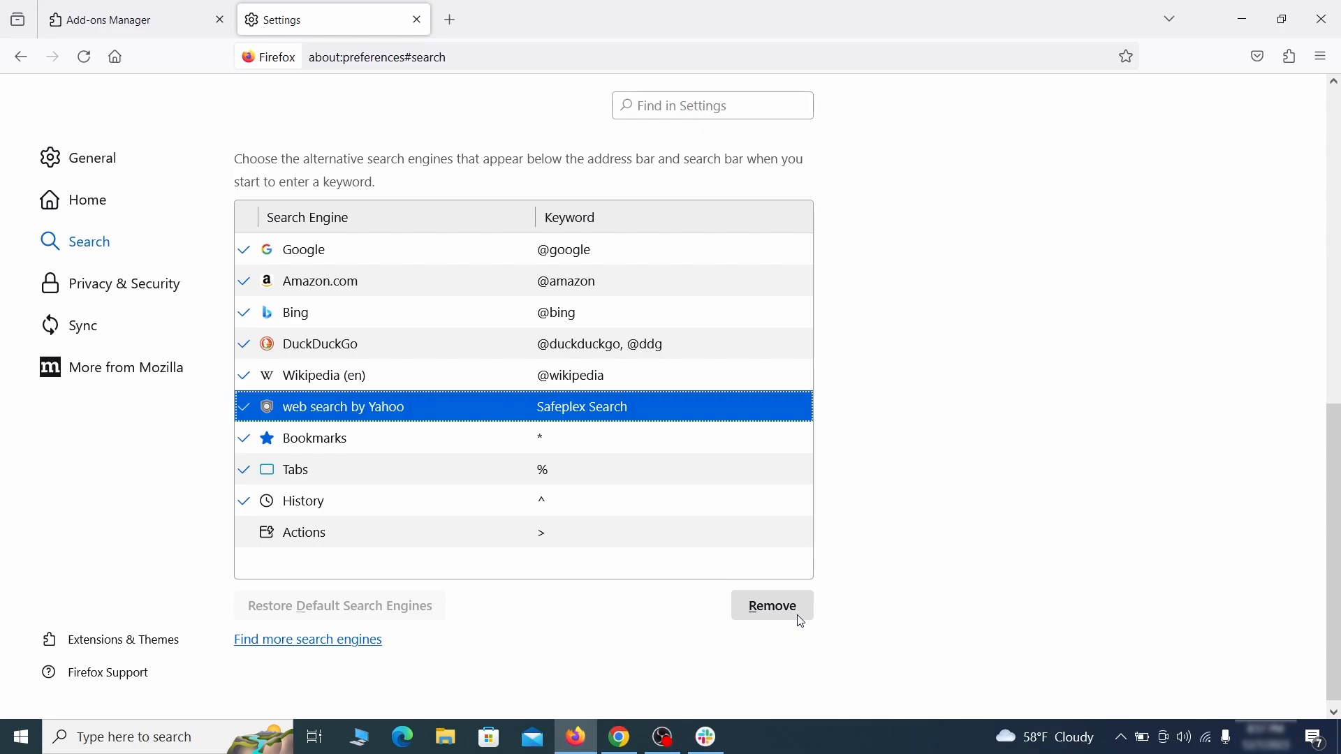
left_click(775, 607)
Clear all cookies, site data and cached web content in Firefox's Privacy & Security settings.
scroll(635, 437, "up", 3)
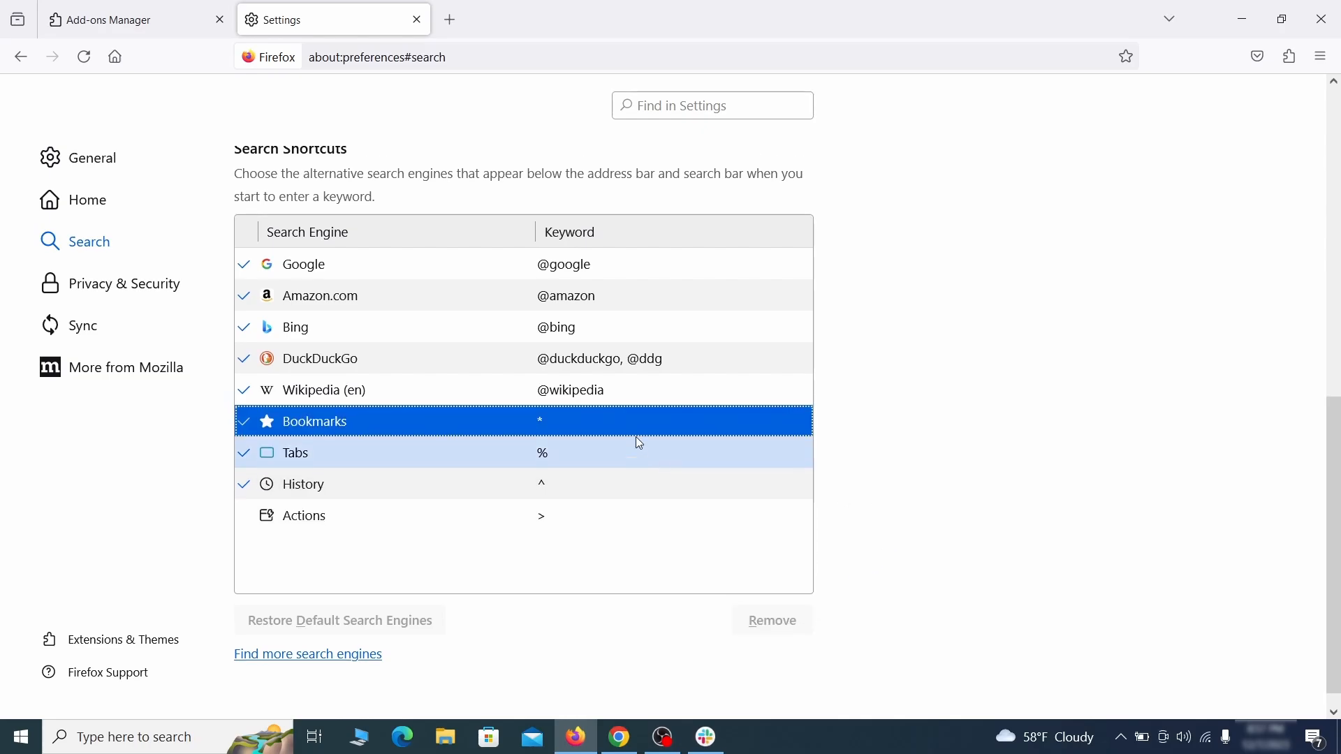
left_click(127, 280)
scroll(892, 321, "down", 8)
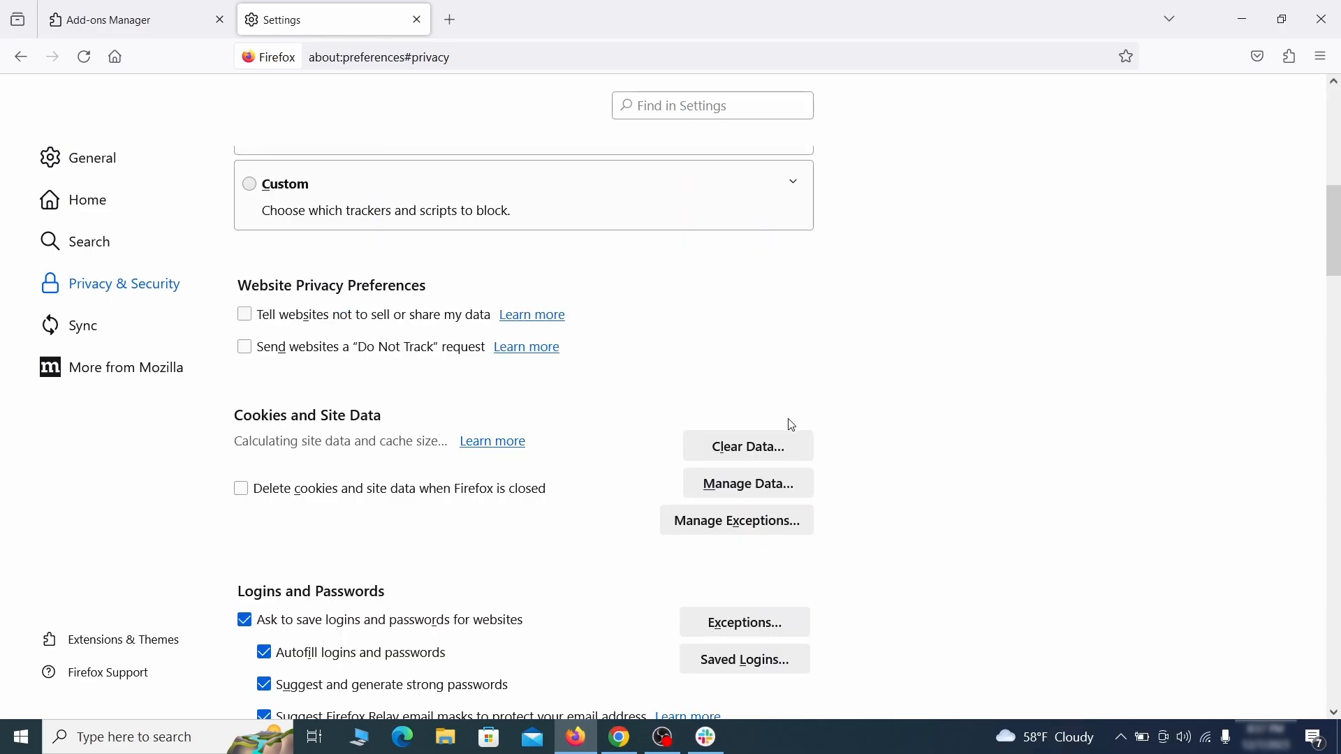
left_click(766, 448)
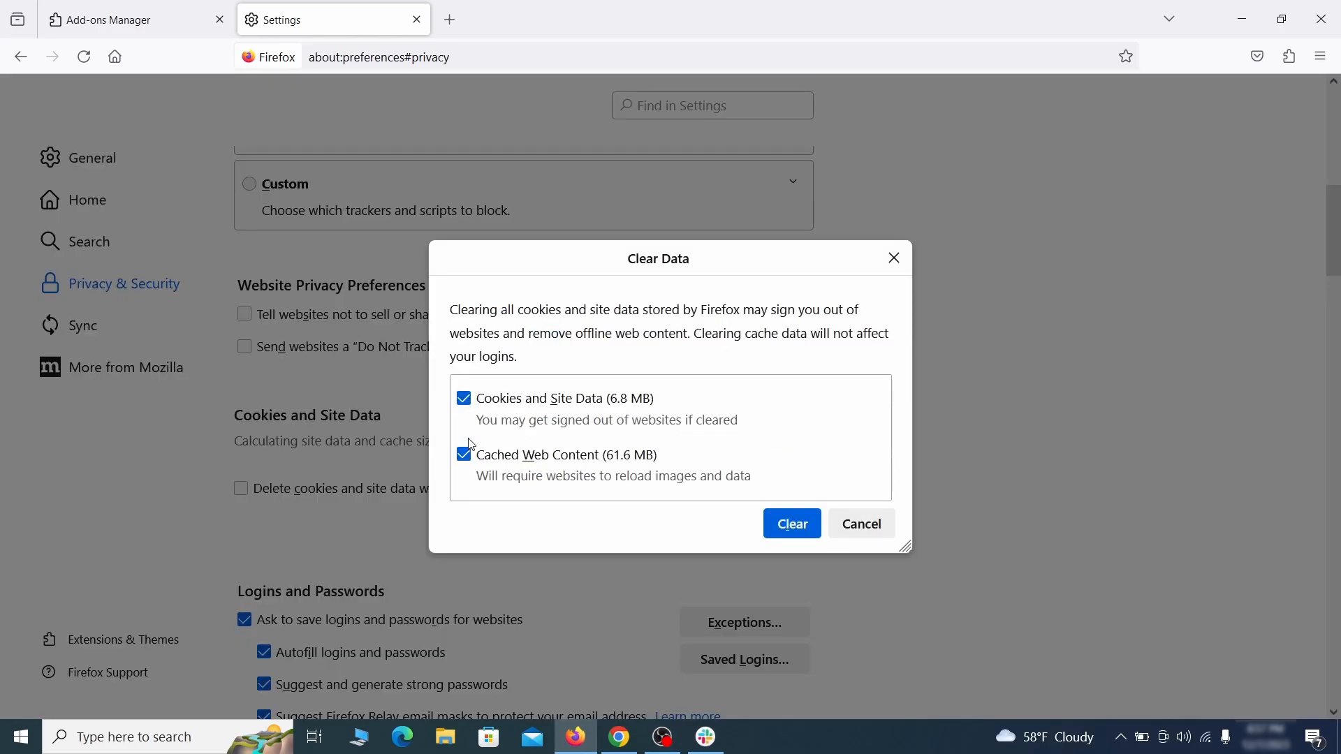
left_click(811, 526)
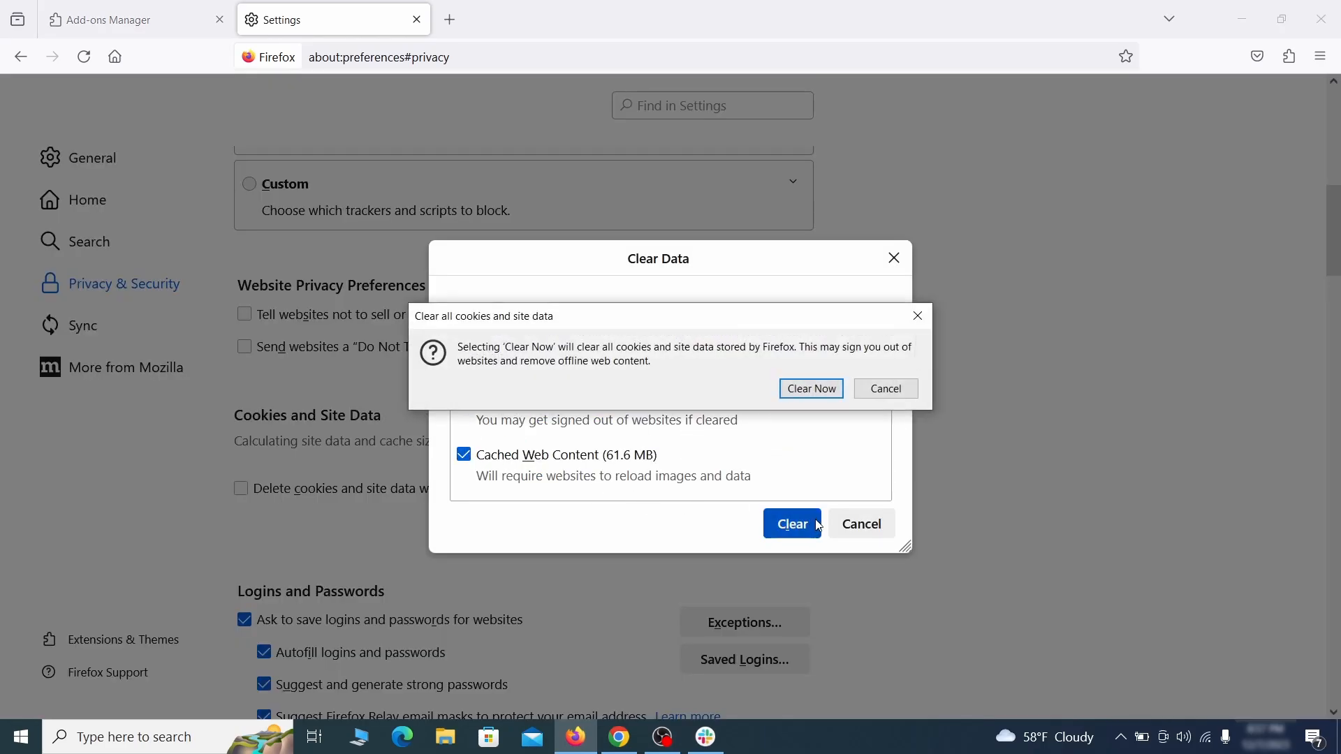
left_click(818, 395)
Open the Notifications permission settings in Privacy & Security.
scroll(910, 425, "down", 5)
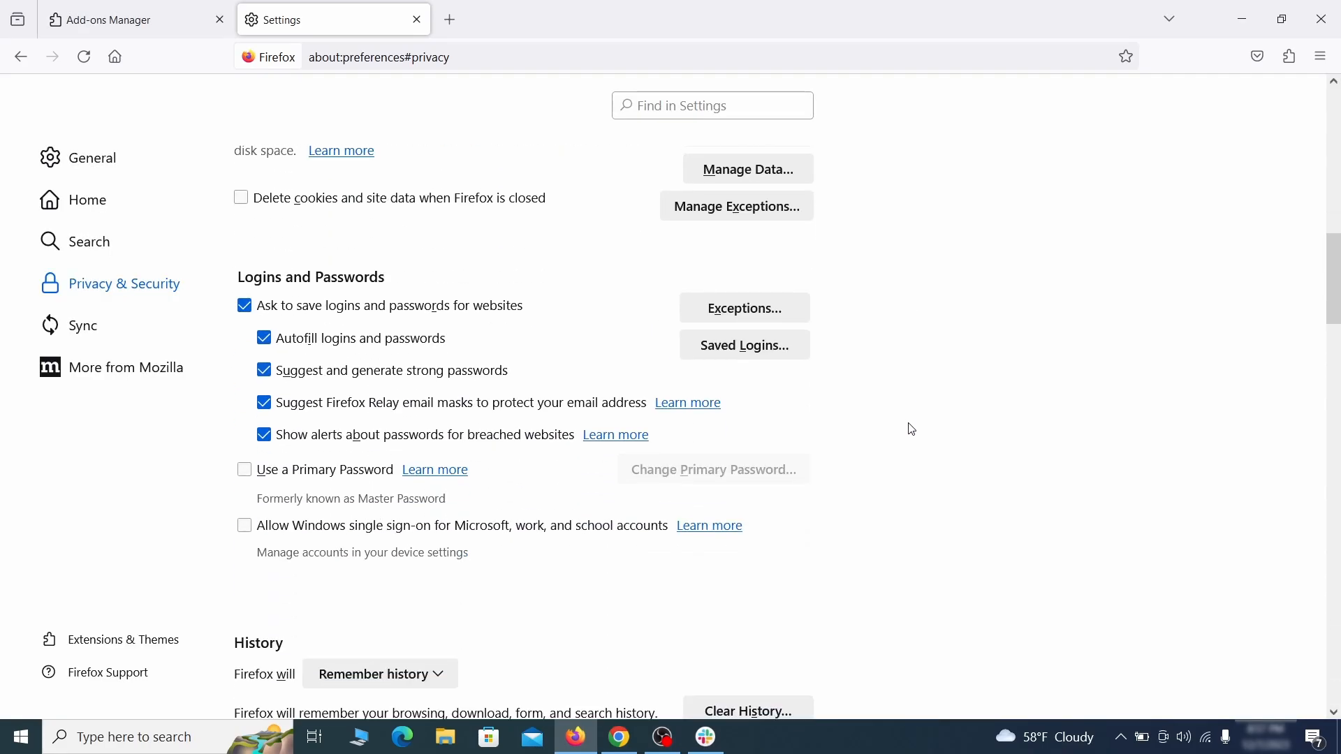
scroll(911, 428, "down", 10)
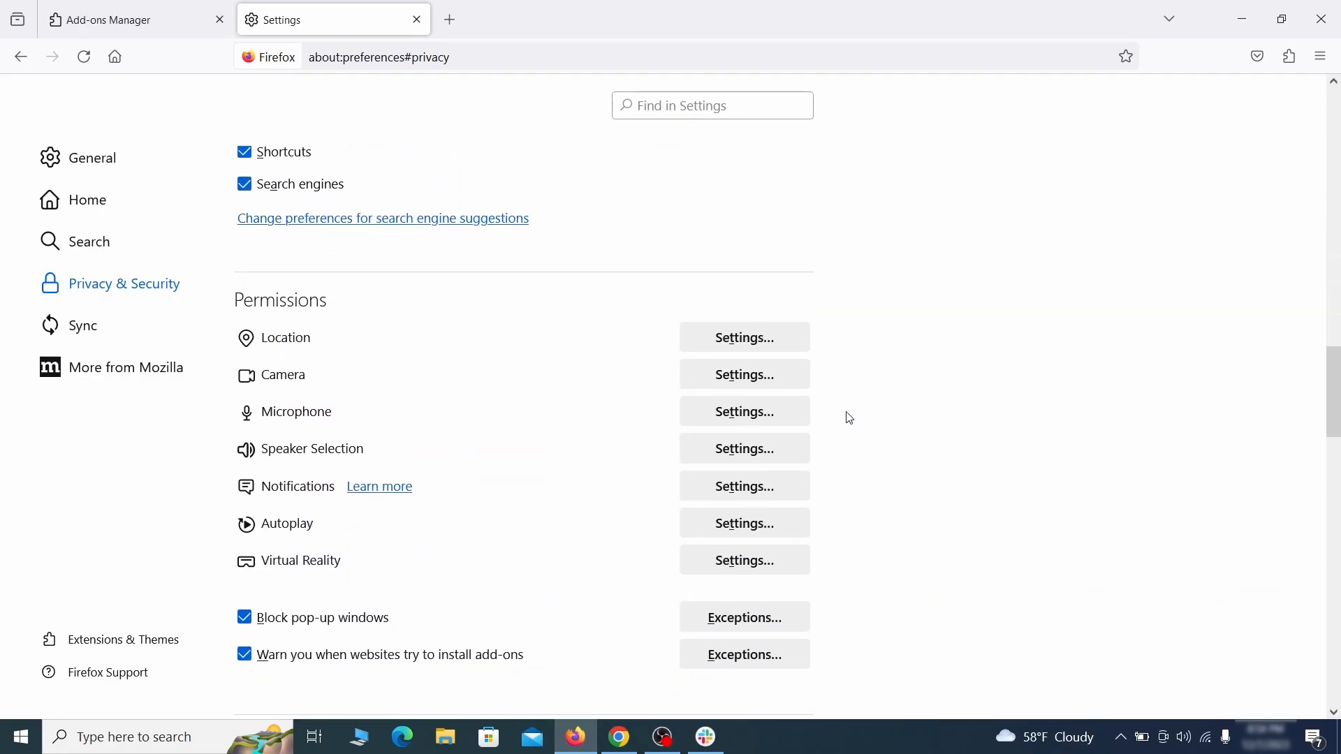
left_click(773, 492)
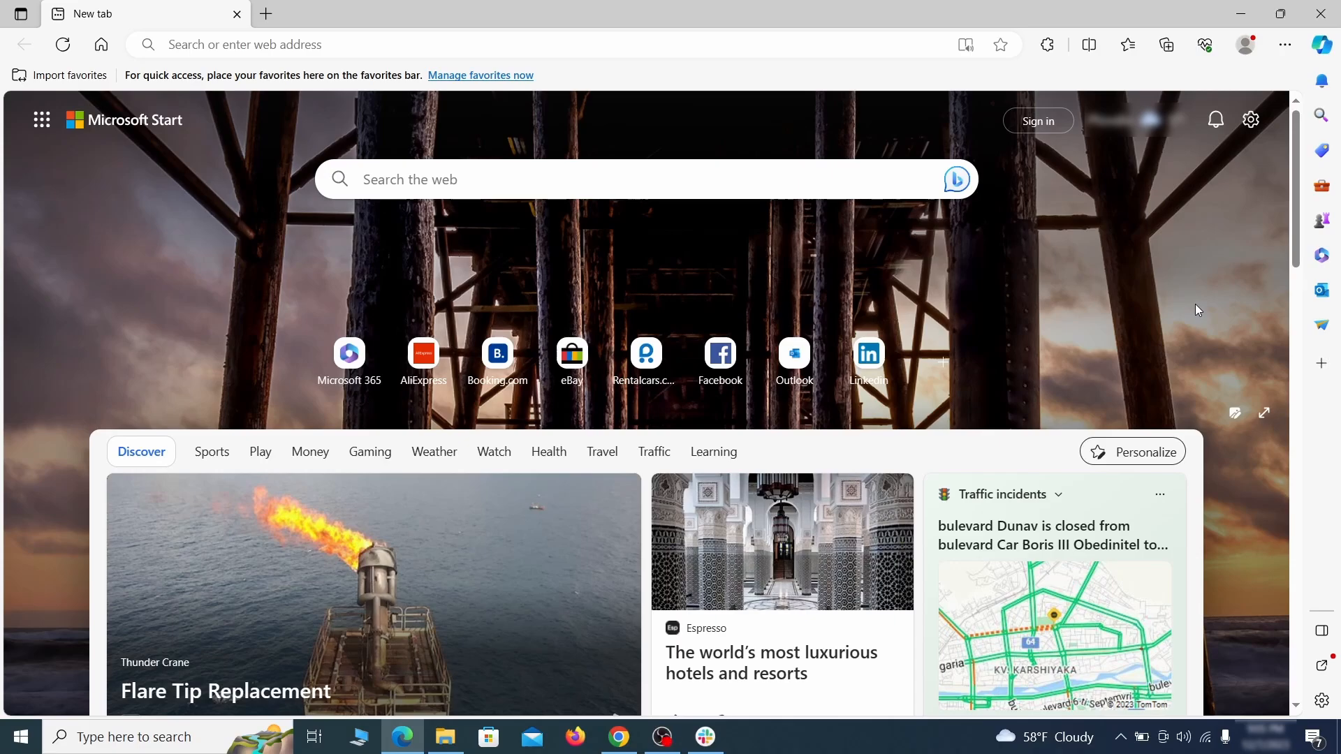
Turn off the Quidco Cashback Reminder extension in Edge's extensions page and choose to remove it.
left_click(1285, 44)
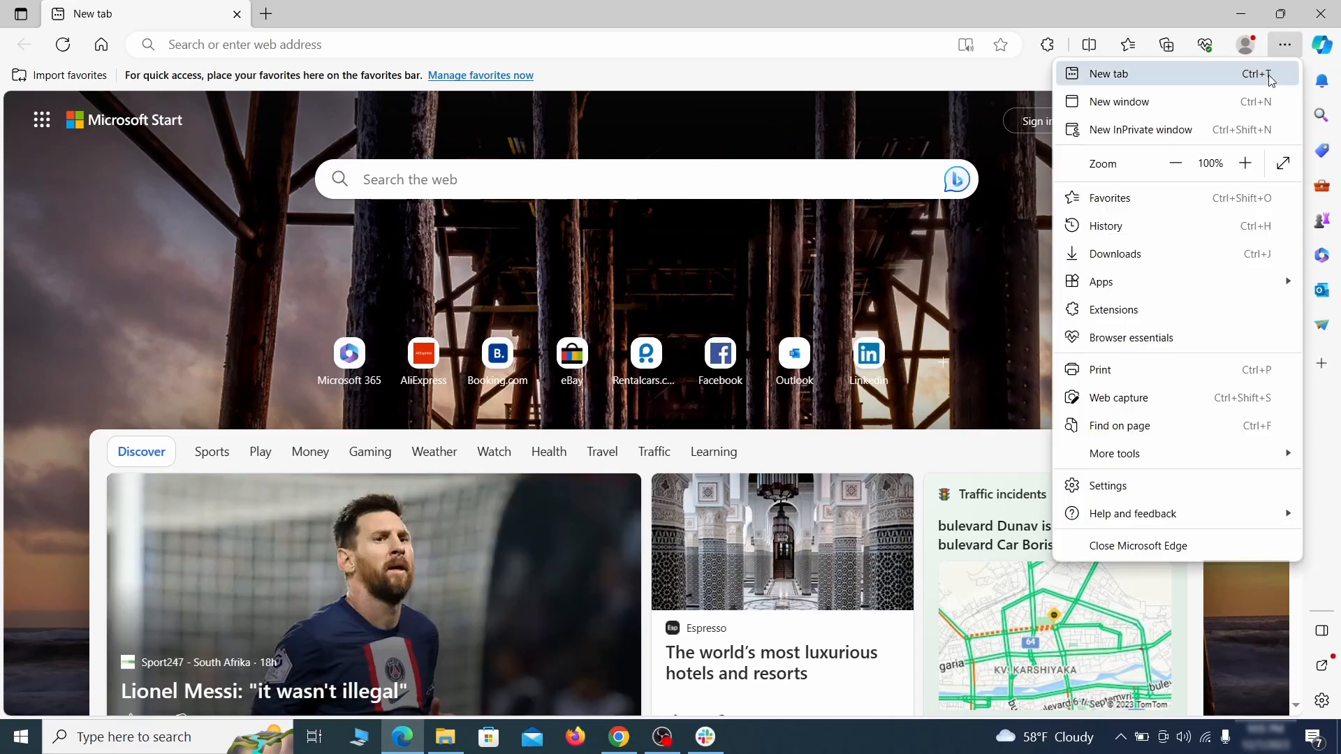
left_click(1152, 309)
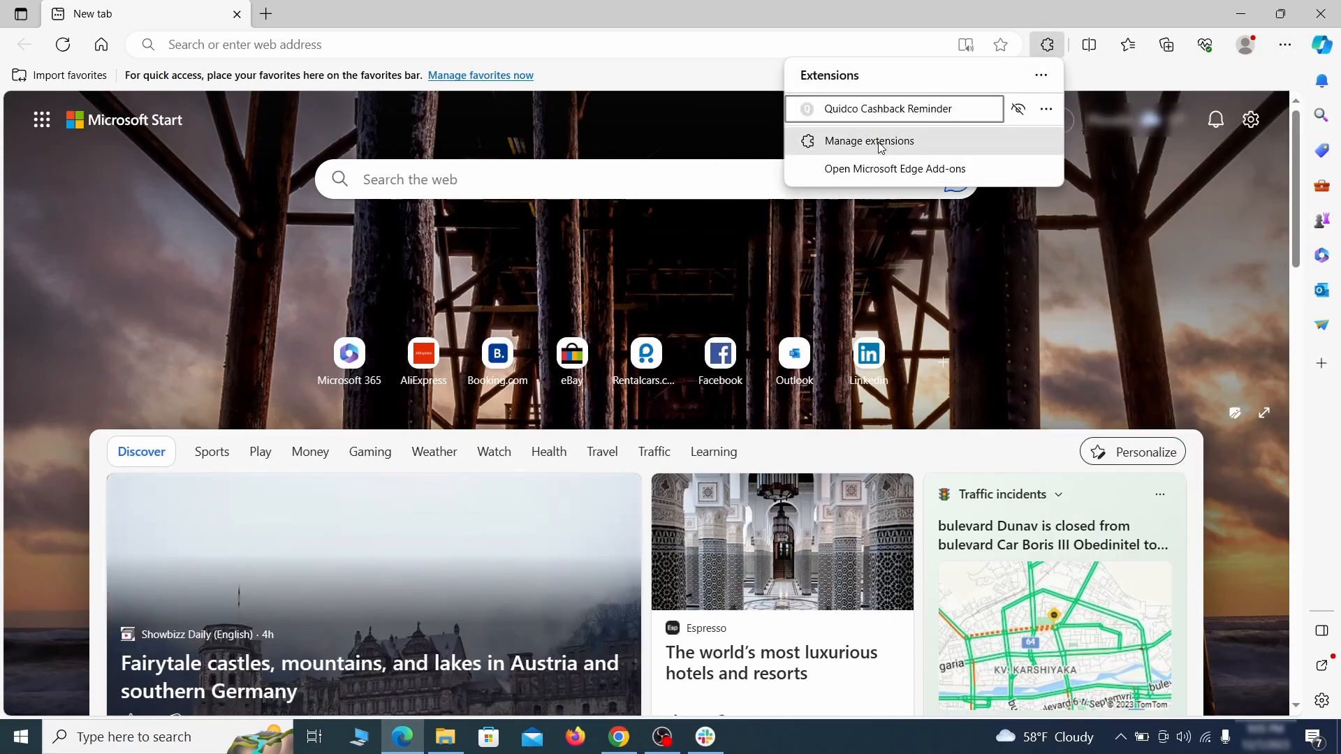
left_click(867, 141)
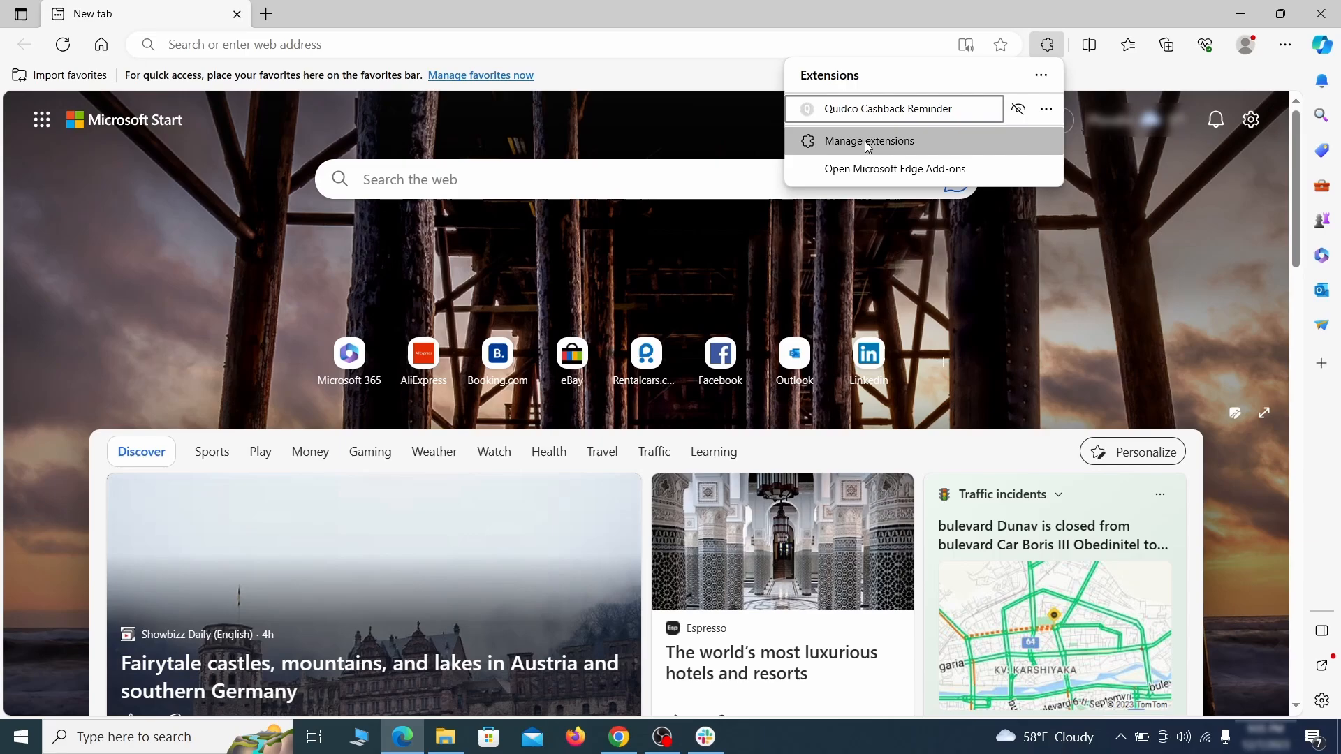
left_click(867, 142)
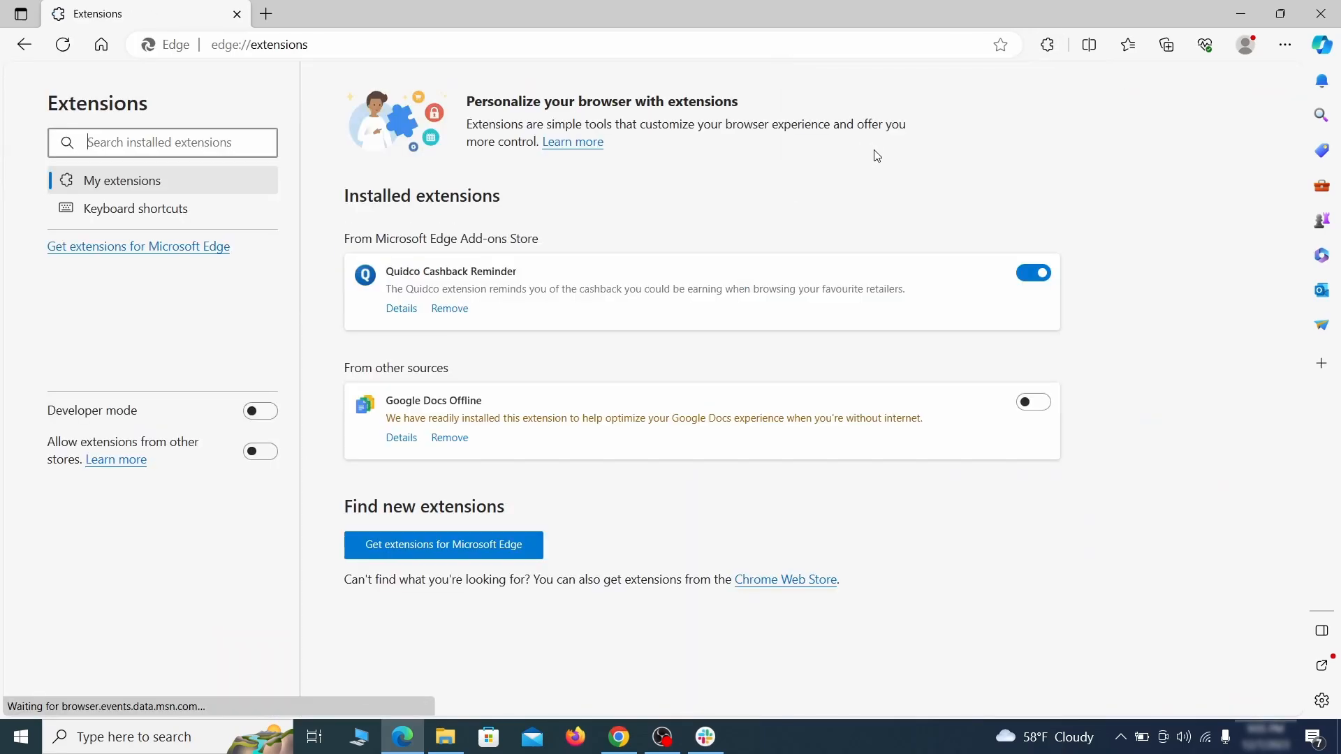
left_click(1033, 273)
left_click(448, 310)
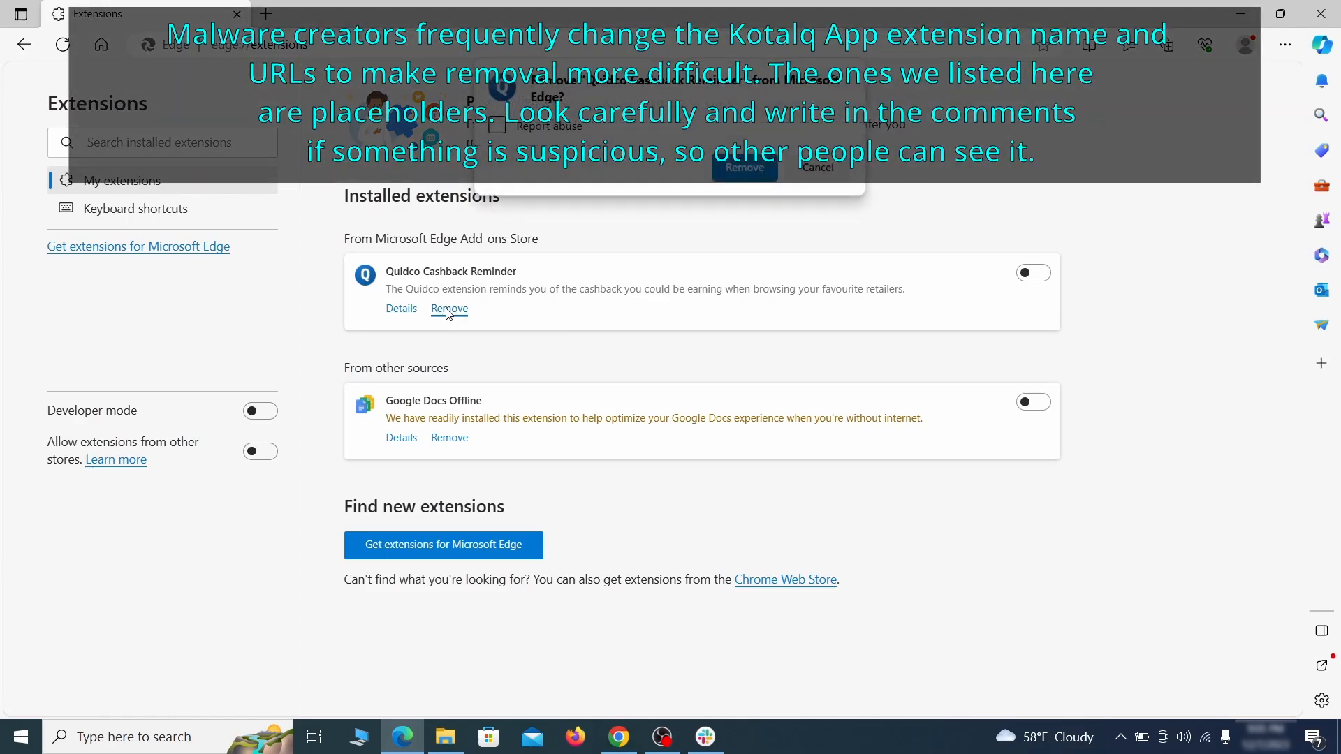
Clear Edge's browsing data for the last hour from Privacy, search, and services settings.
key("ctrl+t")
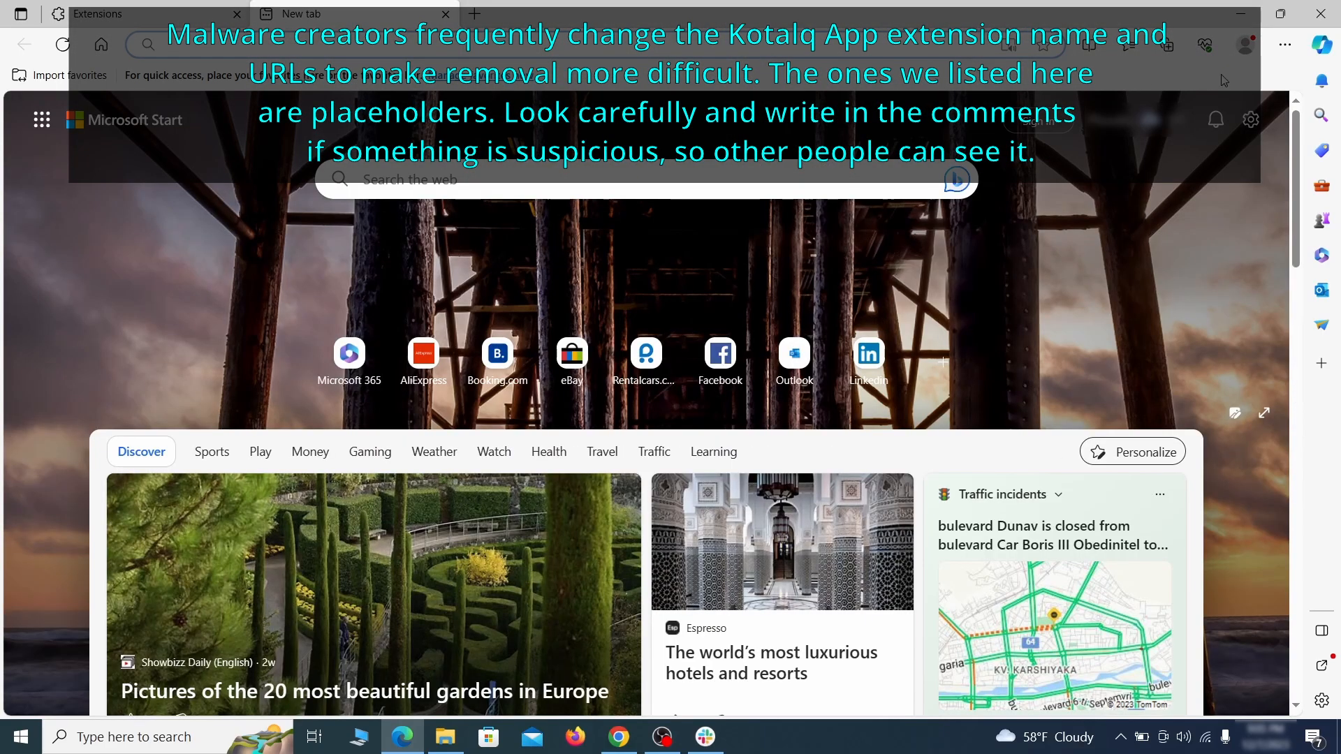
left_click(1285, 46)
left_click(1114, 482)
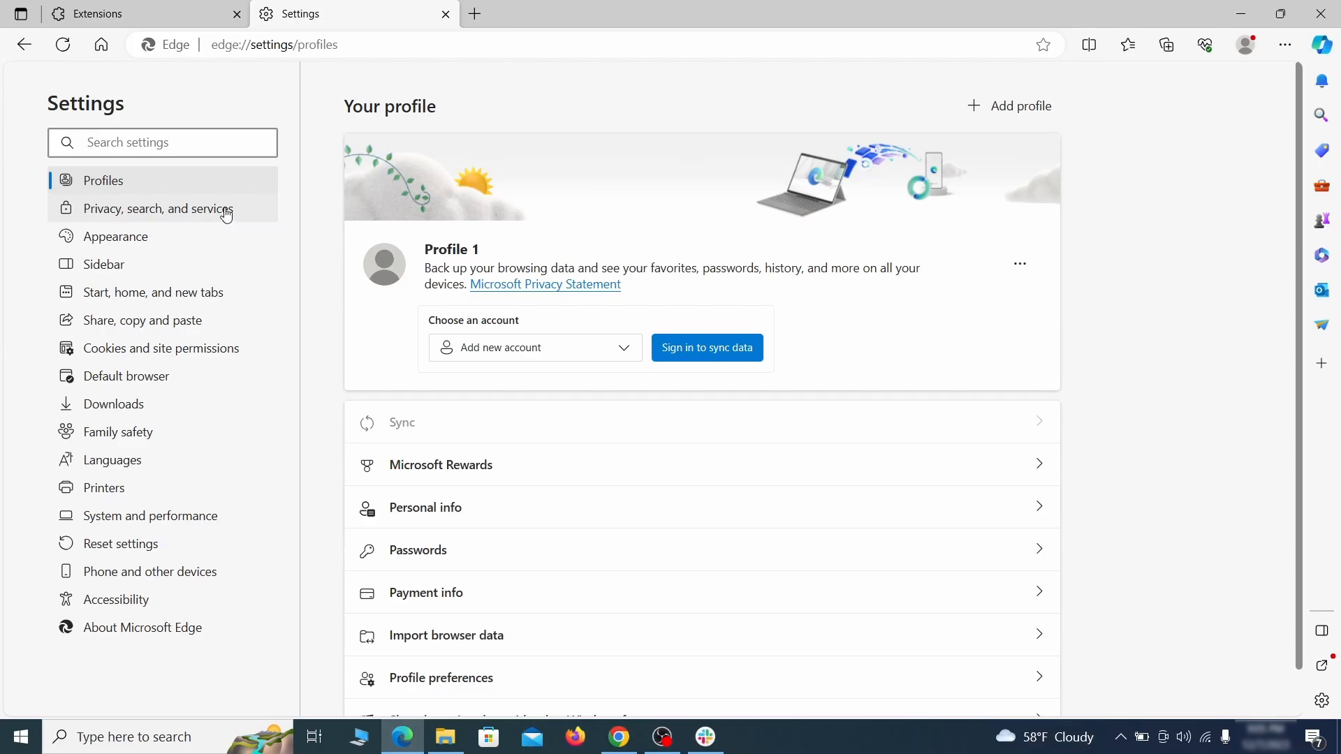
left_click(226, 210)
scroll(727, 428, "down", 4)
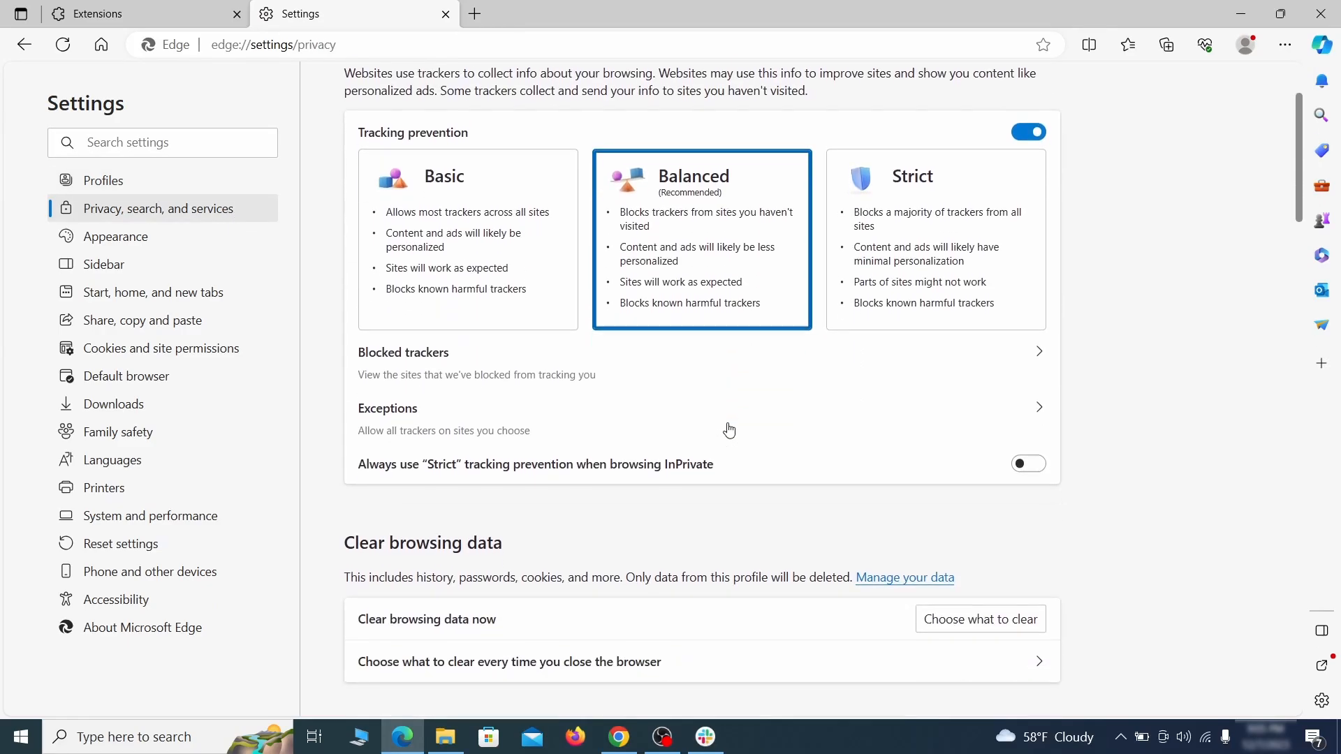
left_click(1004, 489)
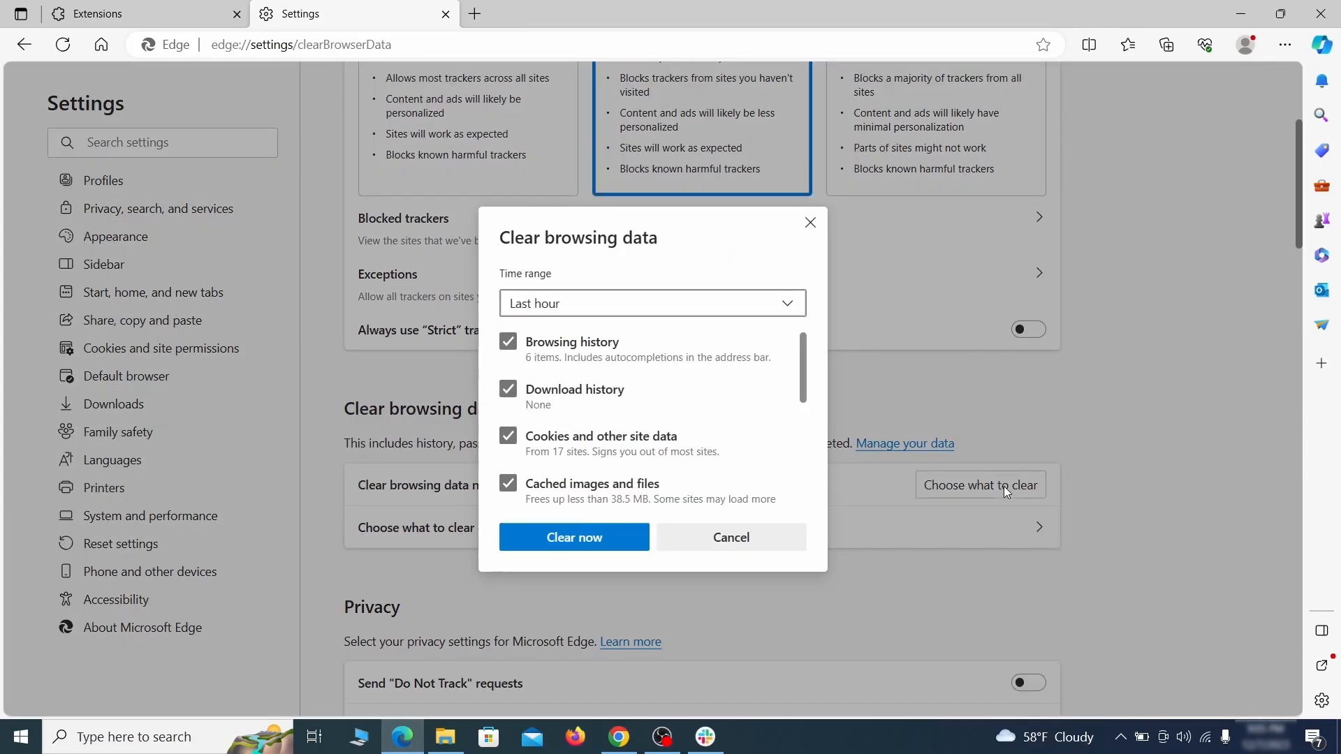
scroll(536, 340, "down", 4)
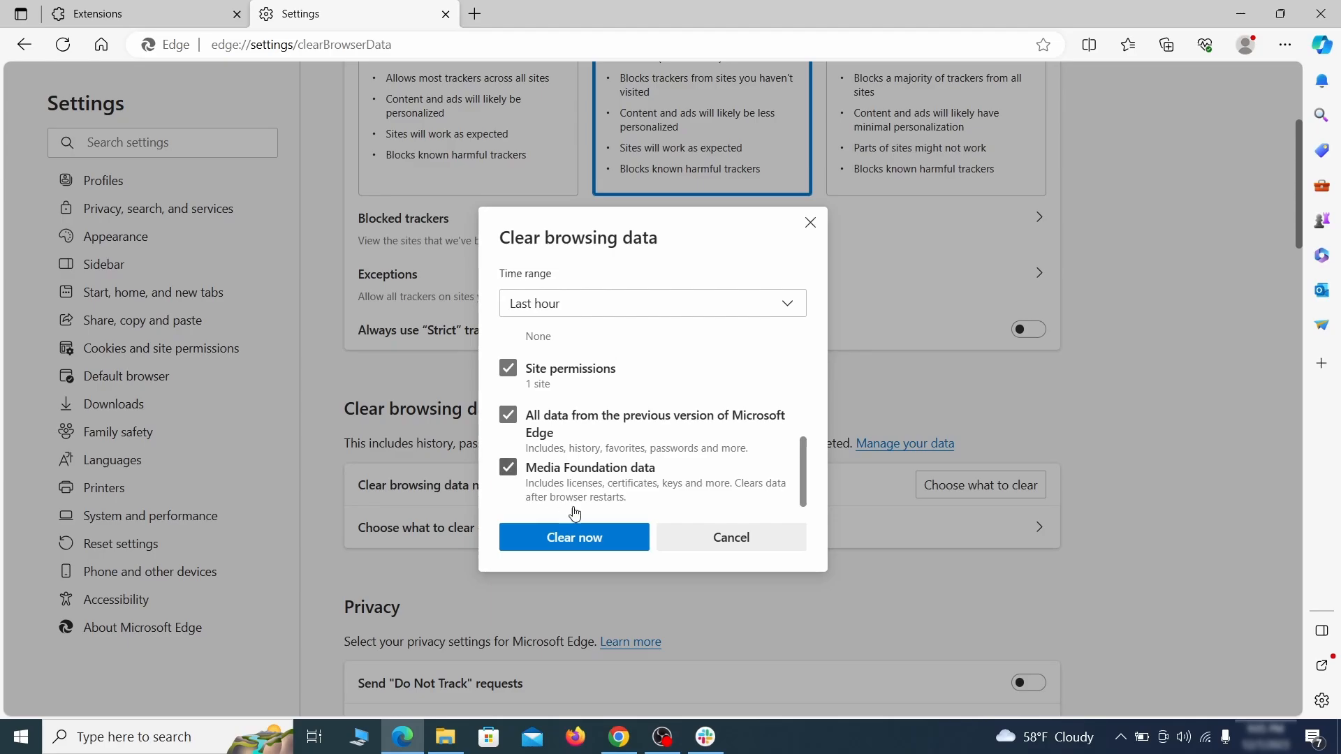
left_click(628, 545)
Set Edge's address bar search engine to Google in Address bar and search settings.
scroll(866, 397, "down", 15)
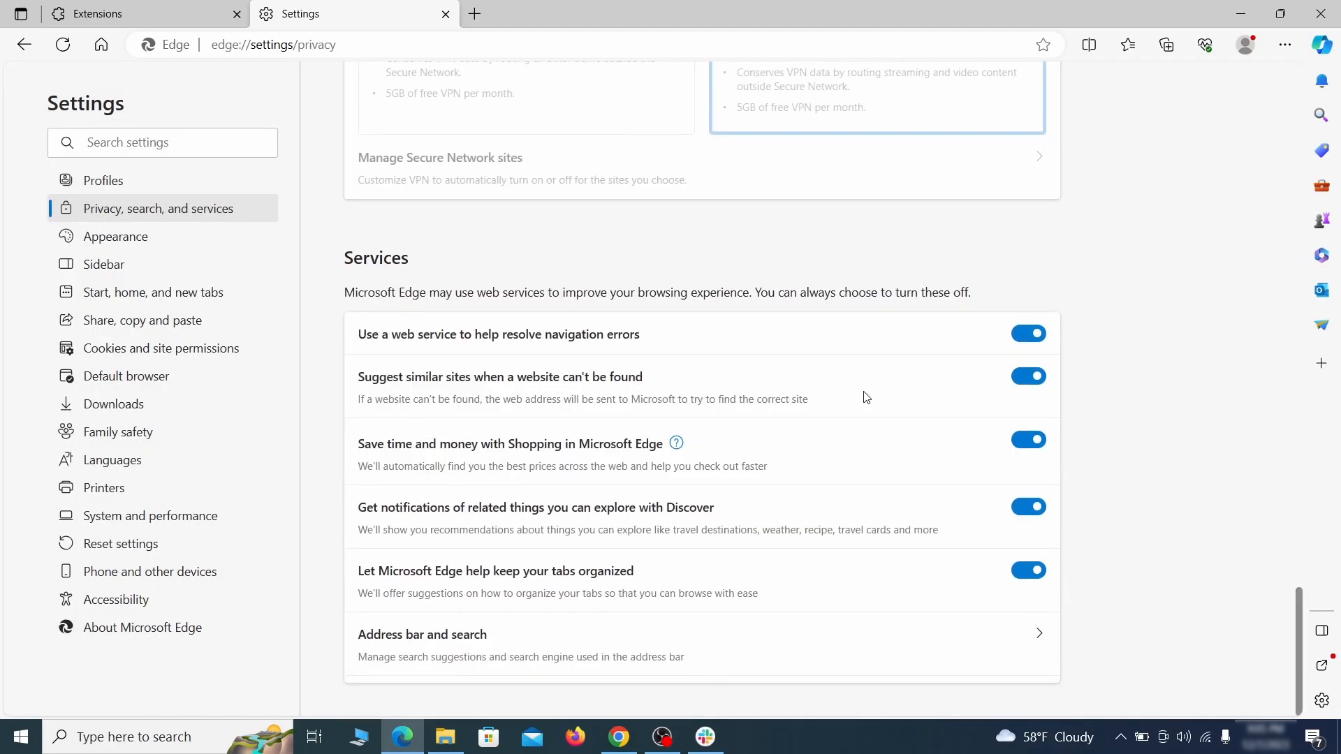
left_click(766, 654)
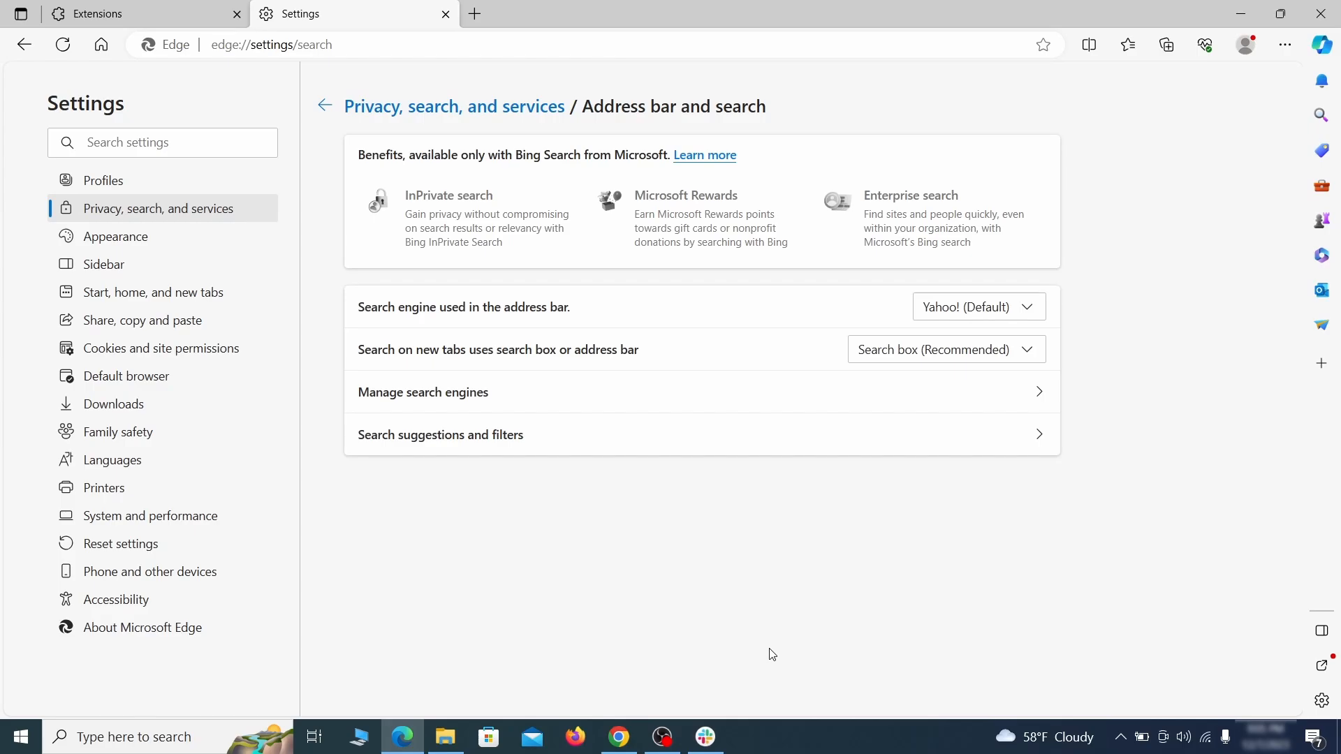
left_click(1033, 309)
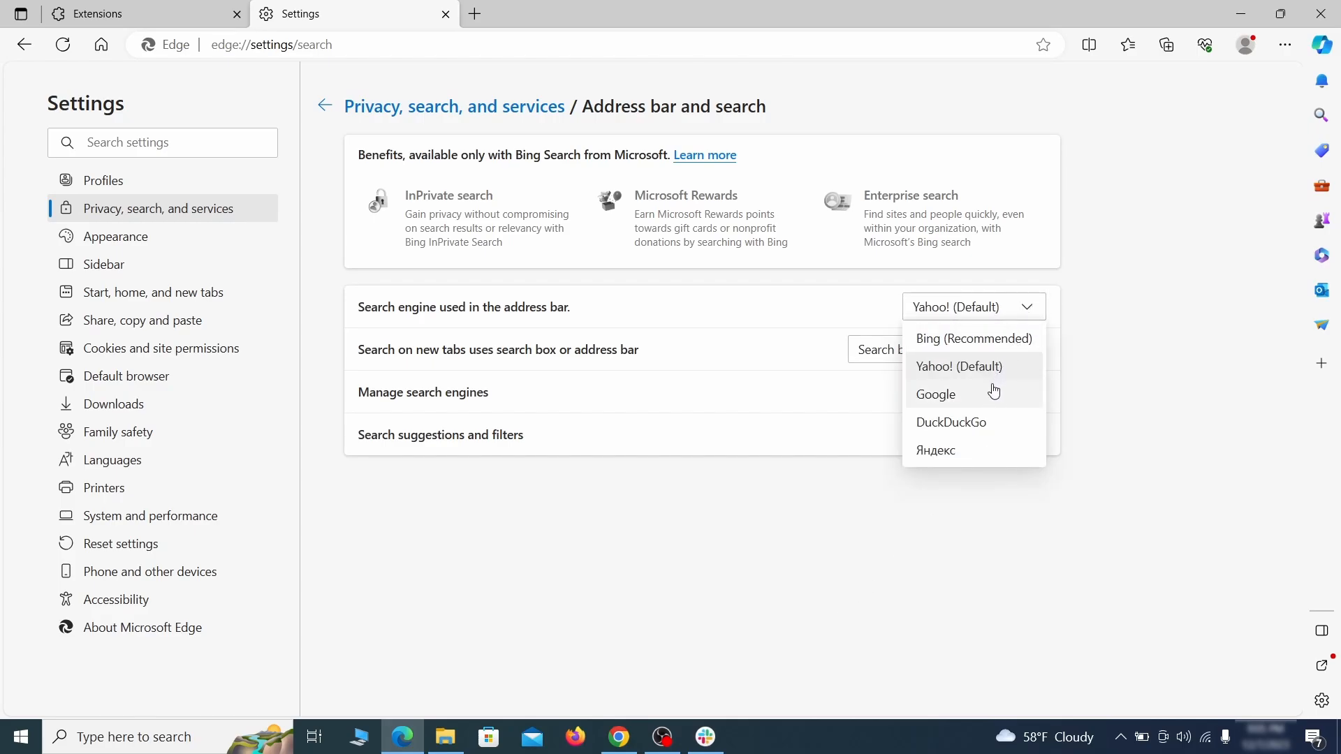
left_click(993, 391)
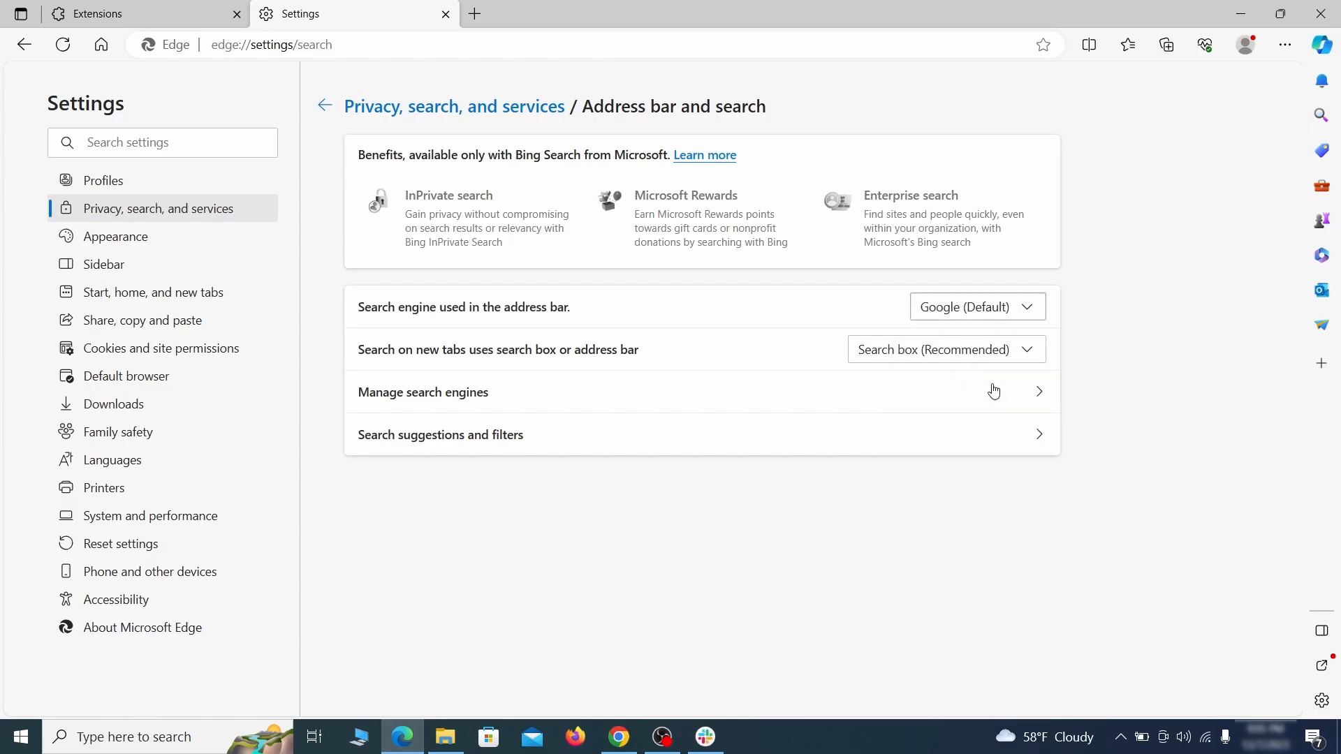
Remove the ExampleRougeURL.com entry from Edge's managed search engines list.
left_click(516, 402)
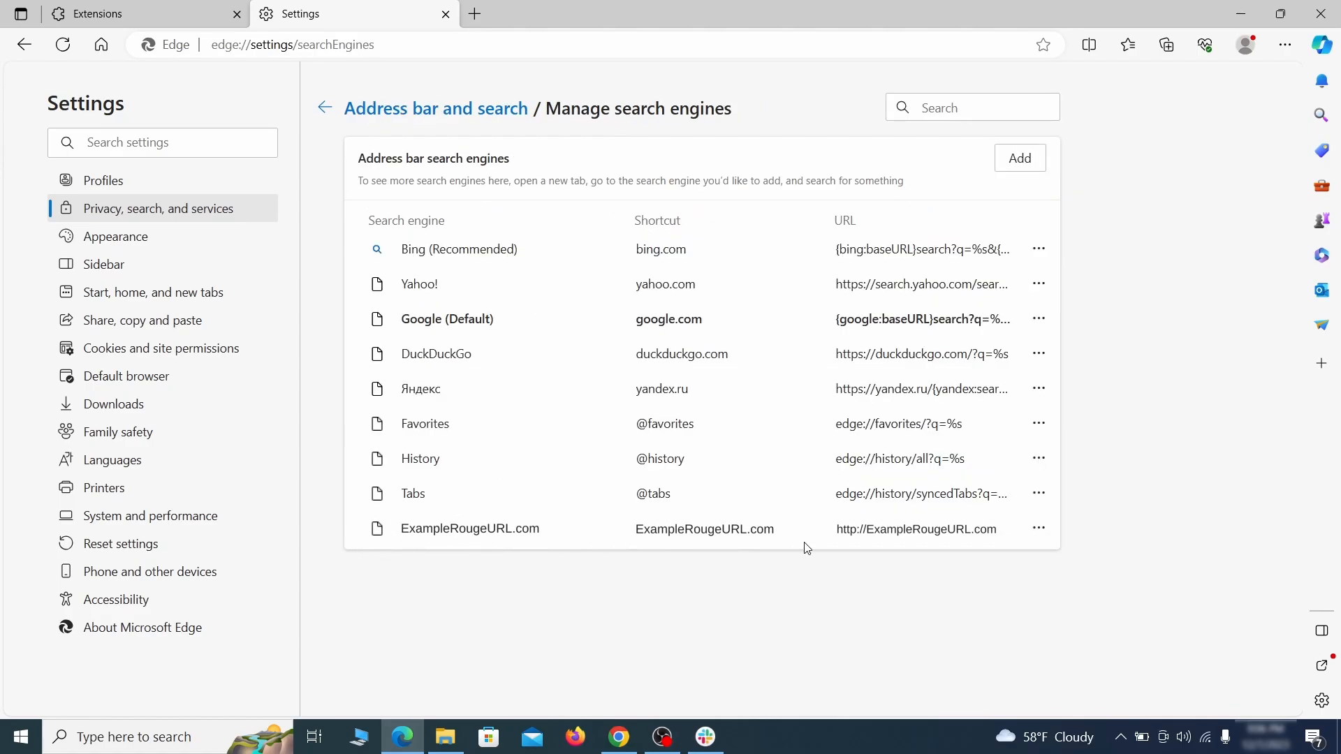
left_click(1039, 529)
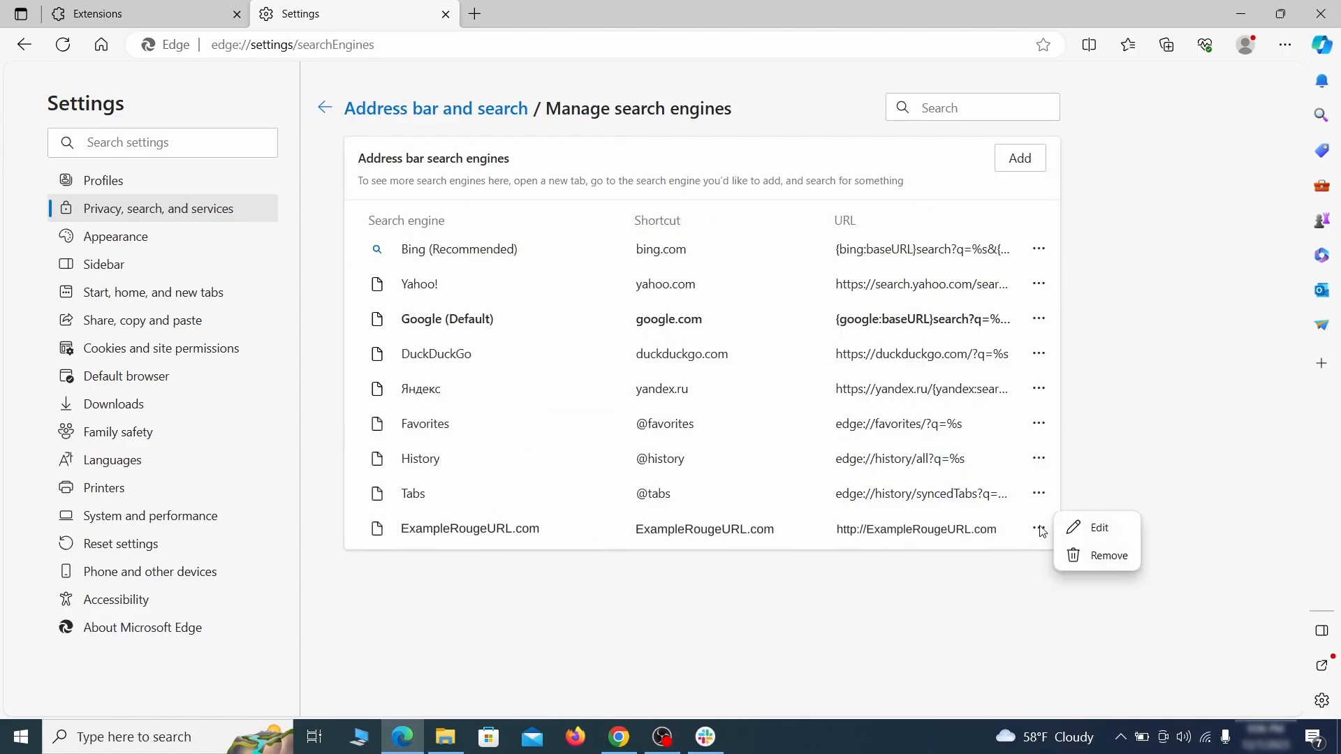
left_click(1112, 565)
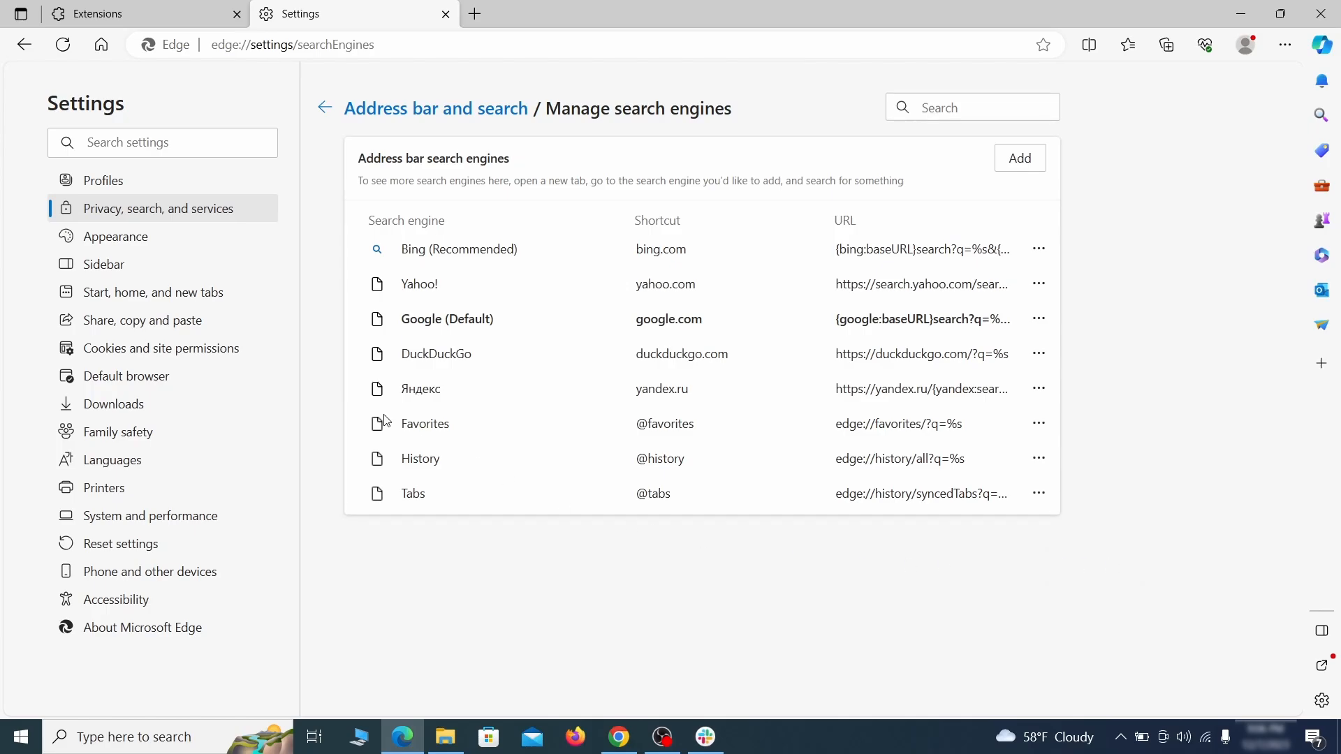
Delete the ExampleRougeURL.com startup page under Start, home, and new tabs settings.
left_click(167, 294)
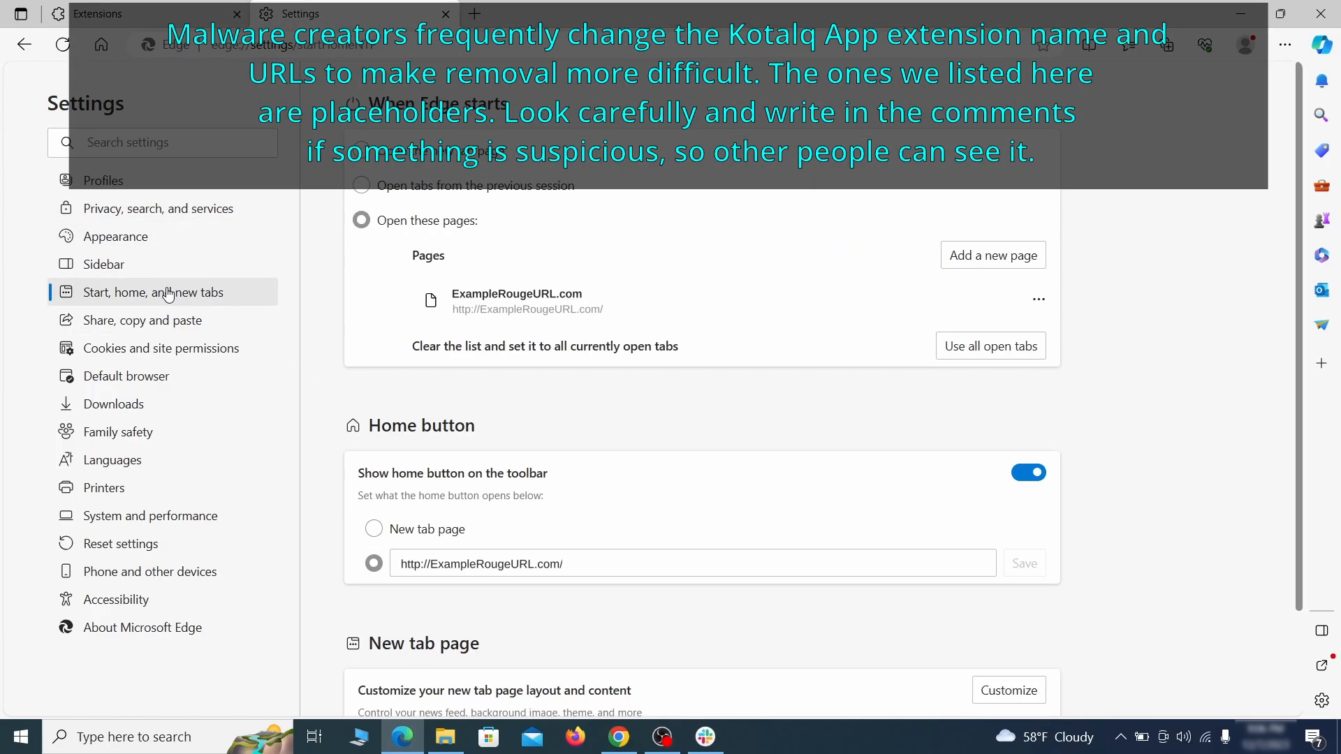
left_click(1038, 307)
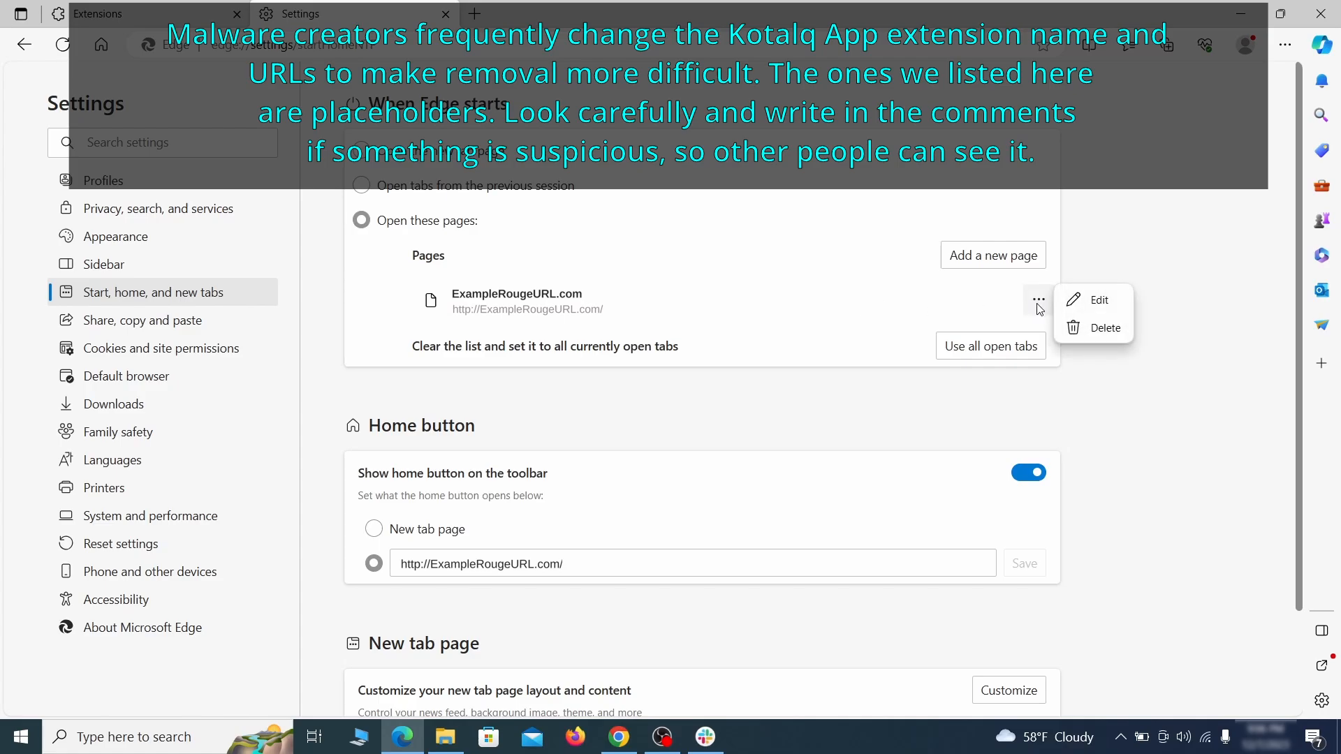
left_click(1093, 329)
Clear the home button's URL and set the home button to open the New tab page.
left_click(587, 500)
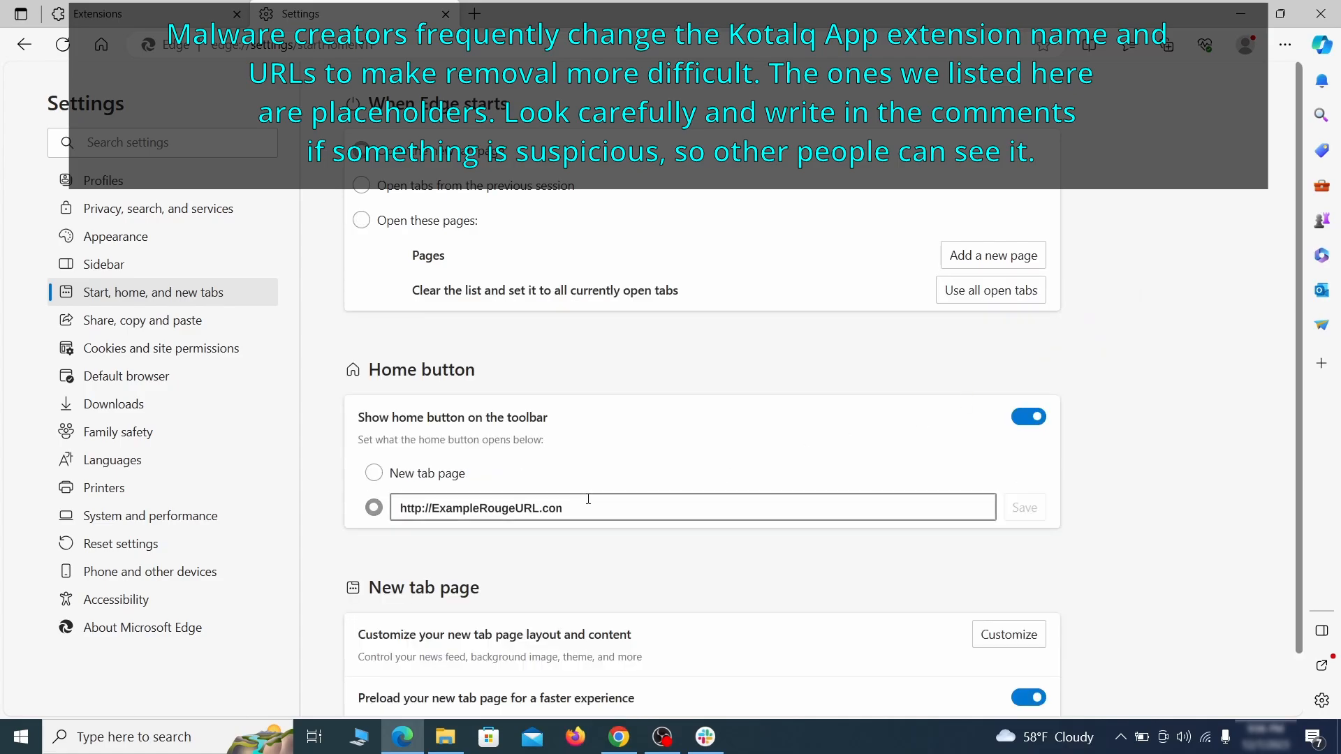
key("ctrl+a")
key("BackSpace")
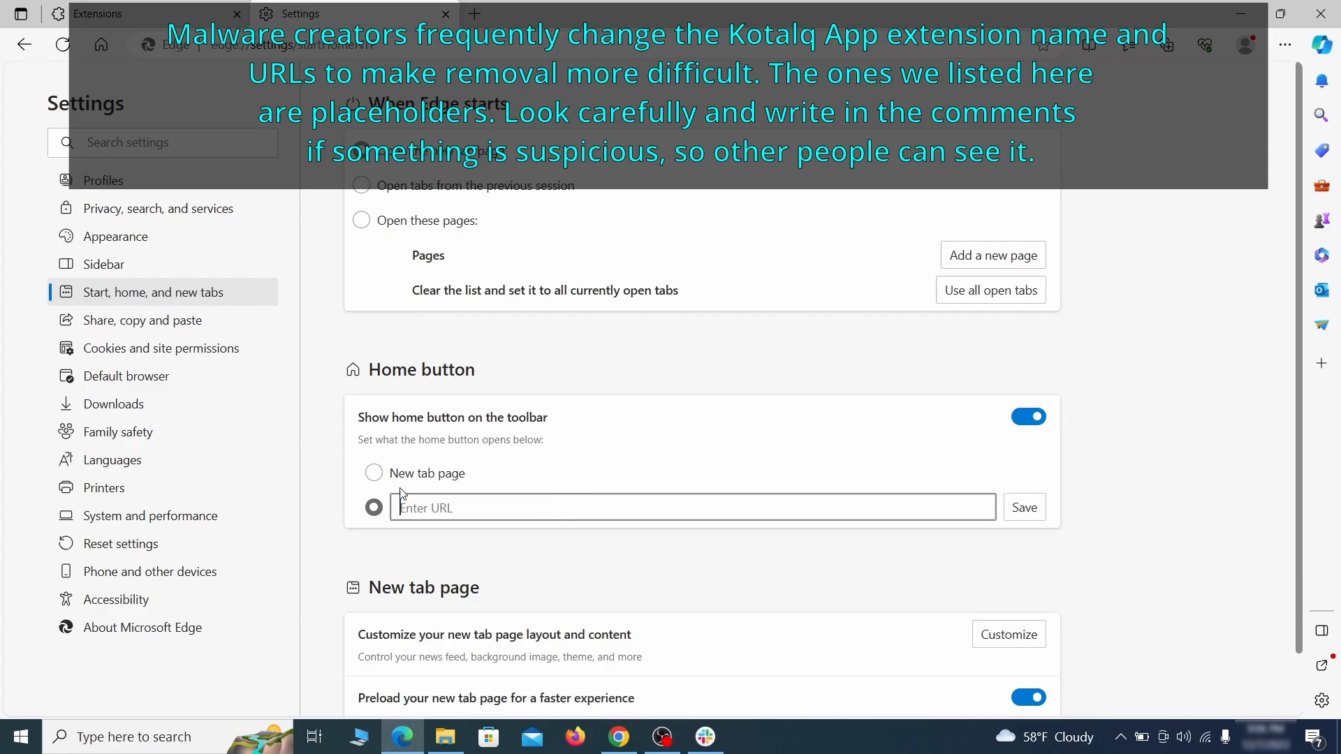
left_click(374, 473)
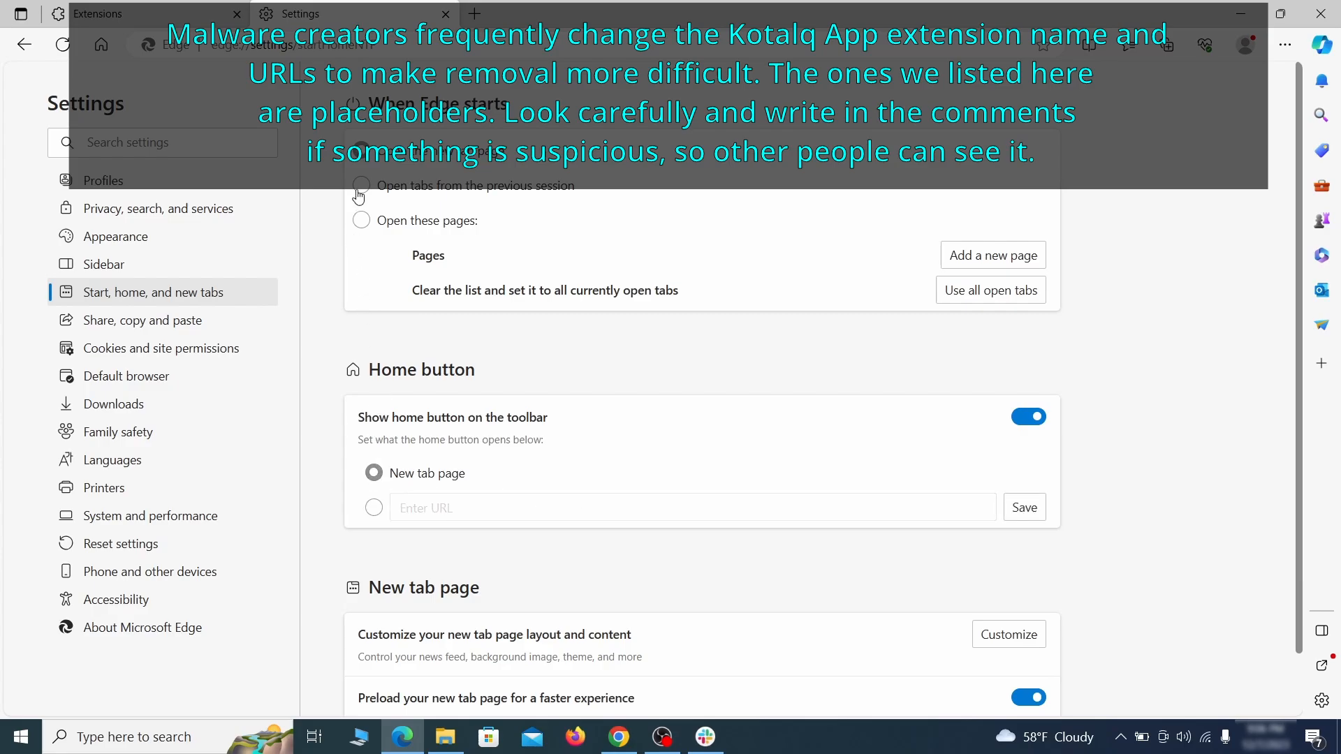
Remove ExampleRougeURL.com from the allowed sites in Edge's Notifications site permissions.
left_click(209, 348)
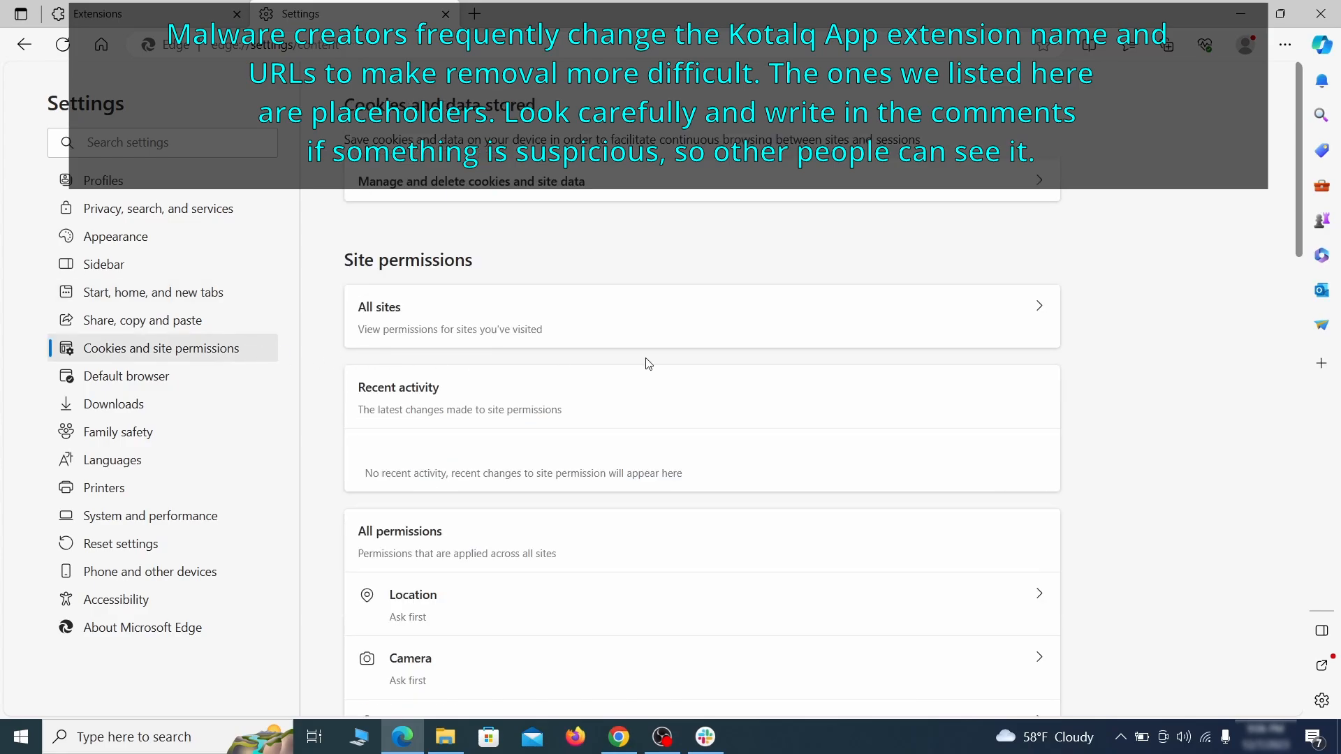
scroll(649, 363, "down", 6)
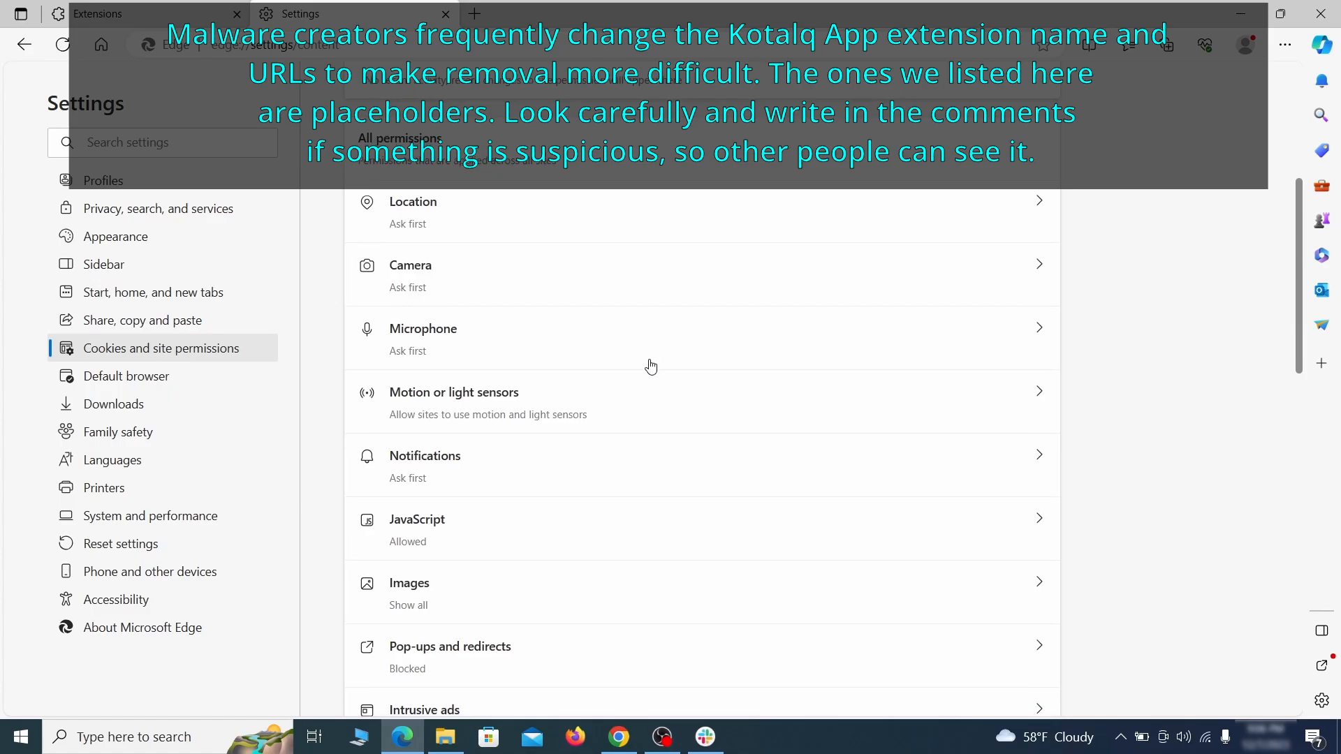
scroll(651, 366, "down", 2)
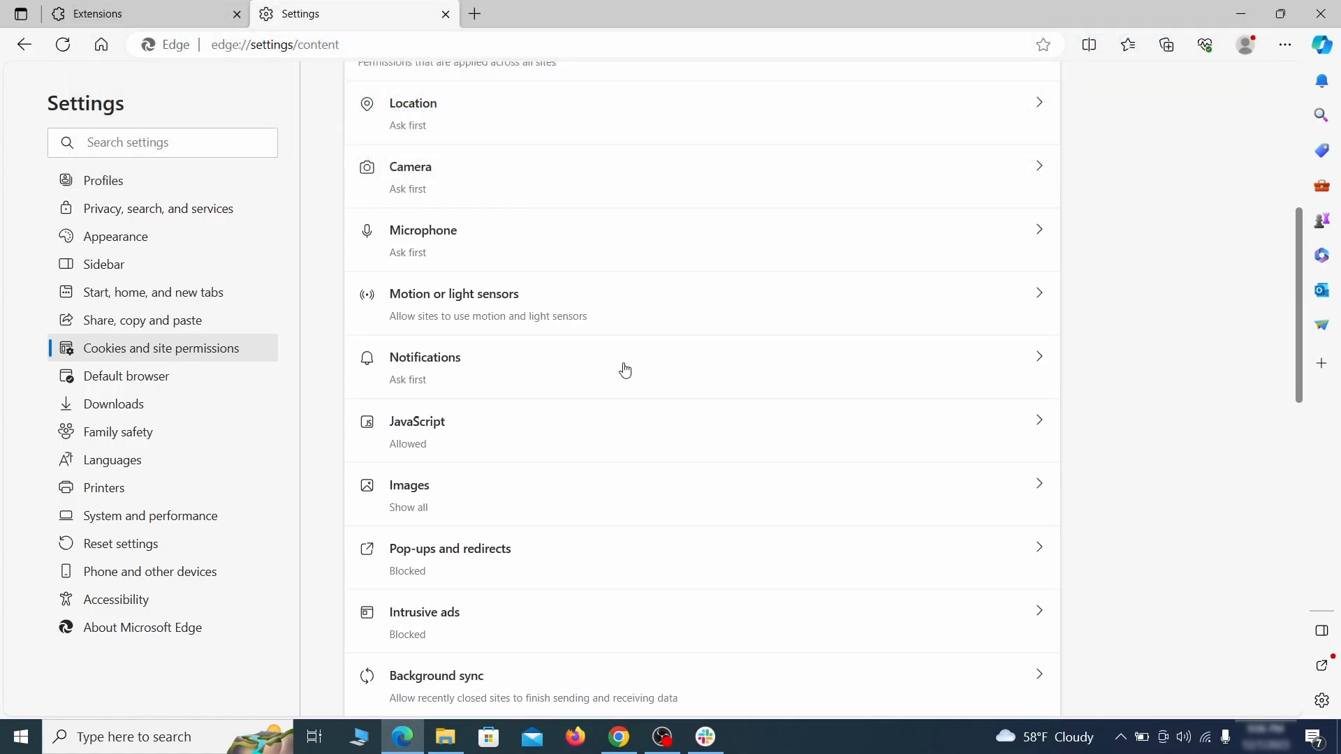
left_click(625, 370)
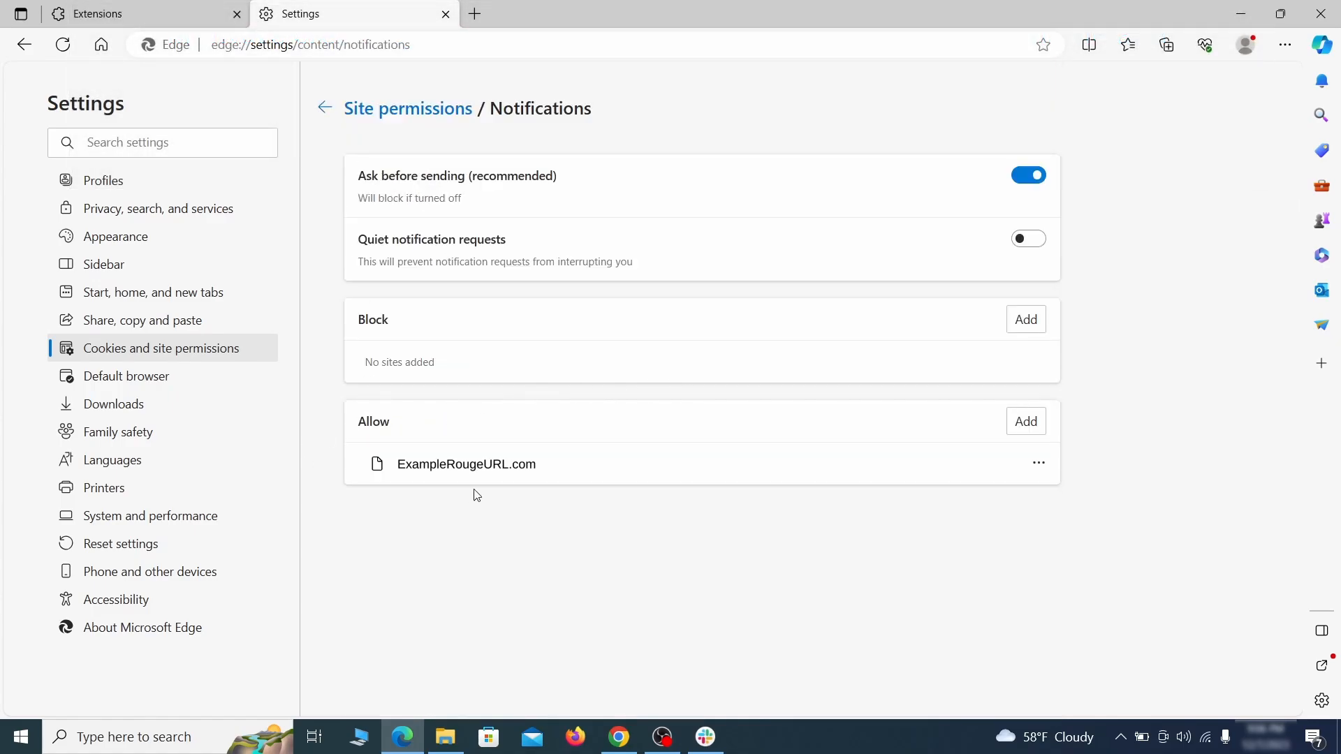
left_click(1038, 464)
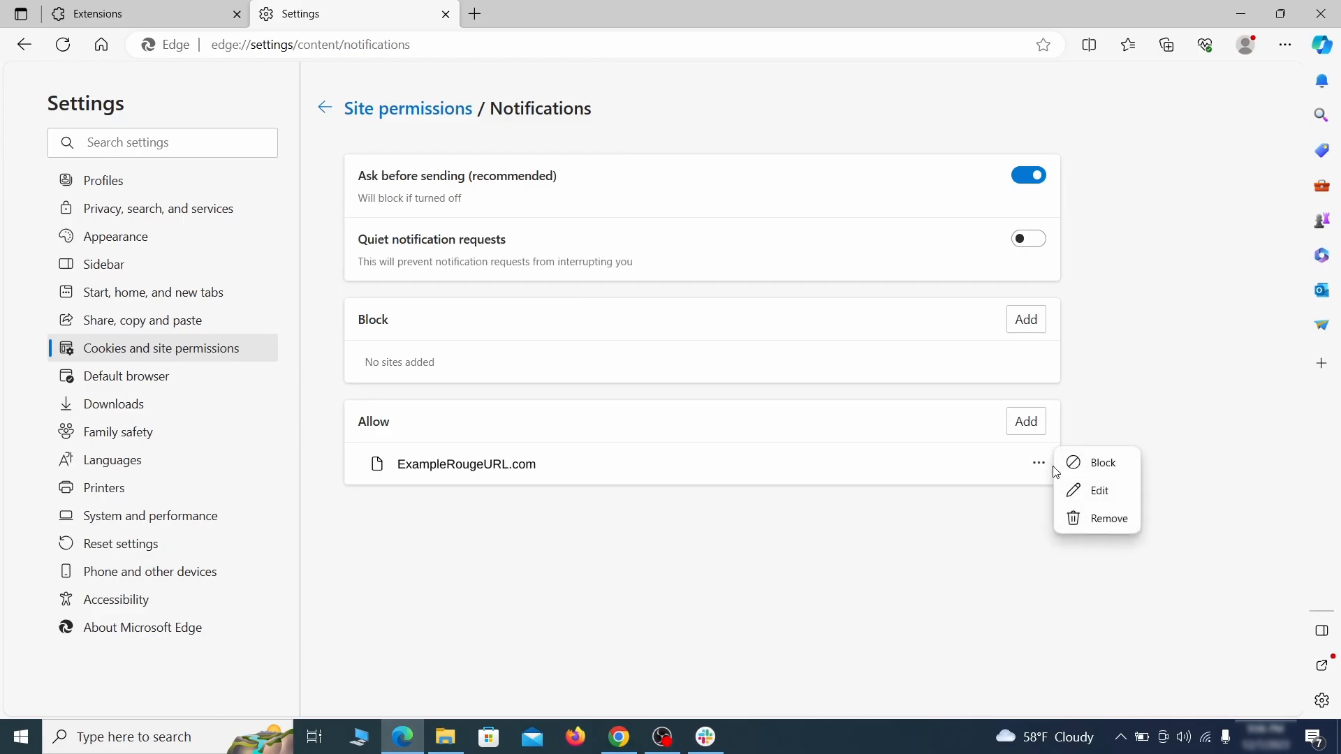
left_click(1100, 522)
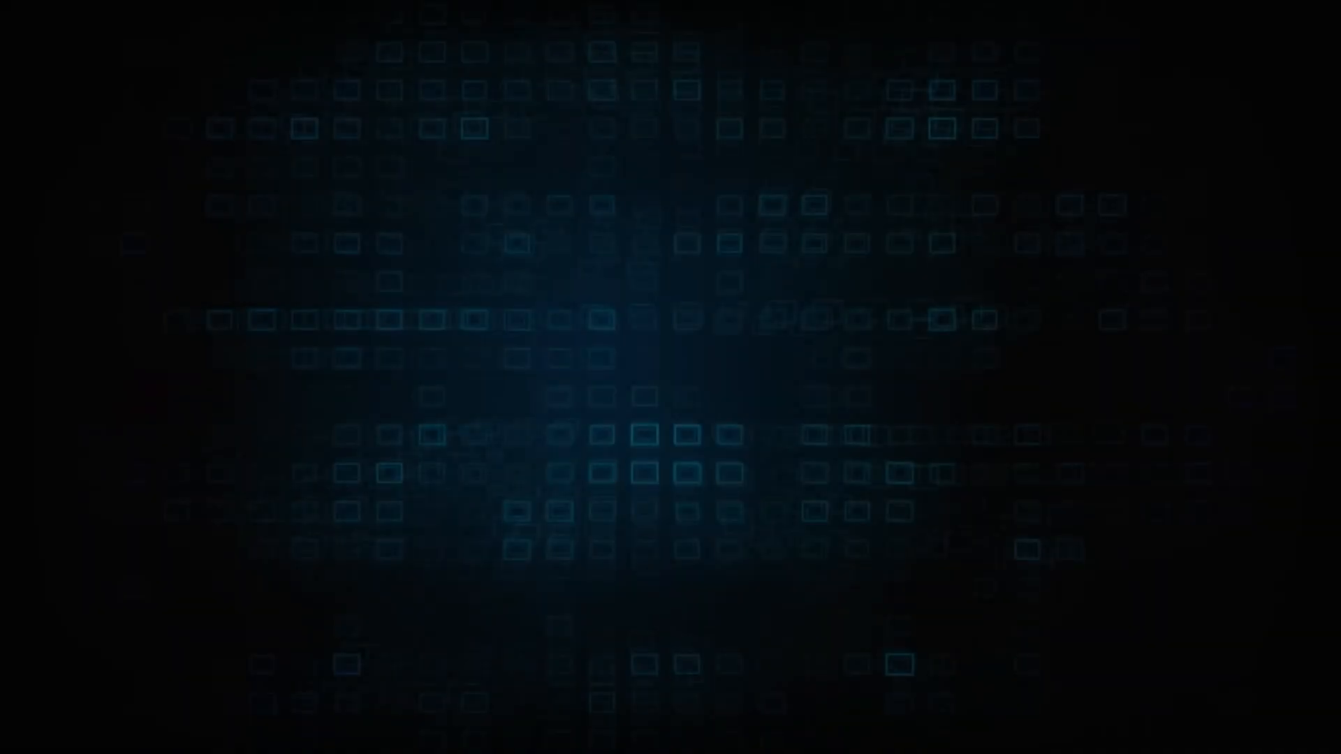